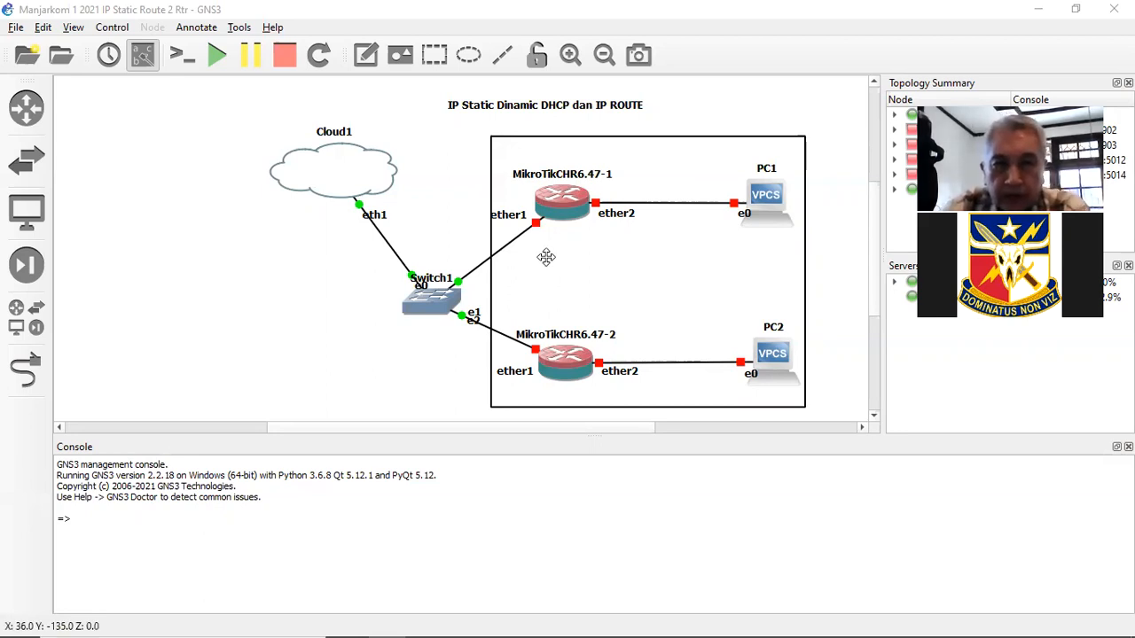
- Run ipconfig in Command Prompt to list the host's network adapters
left_click_drag(522, 431, 563, 432)
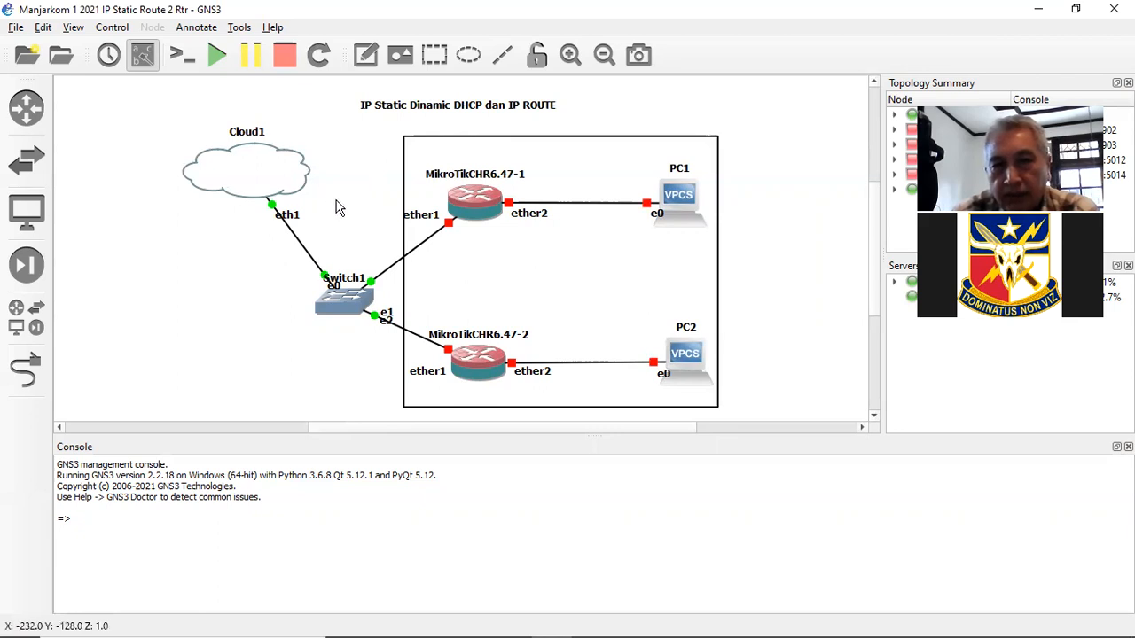
mouse_move(265, 182)
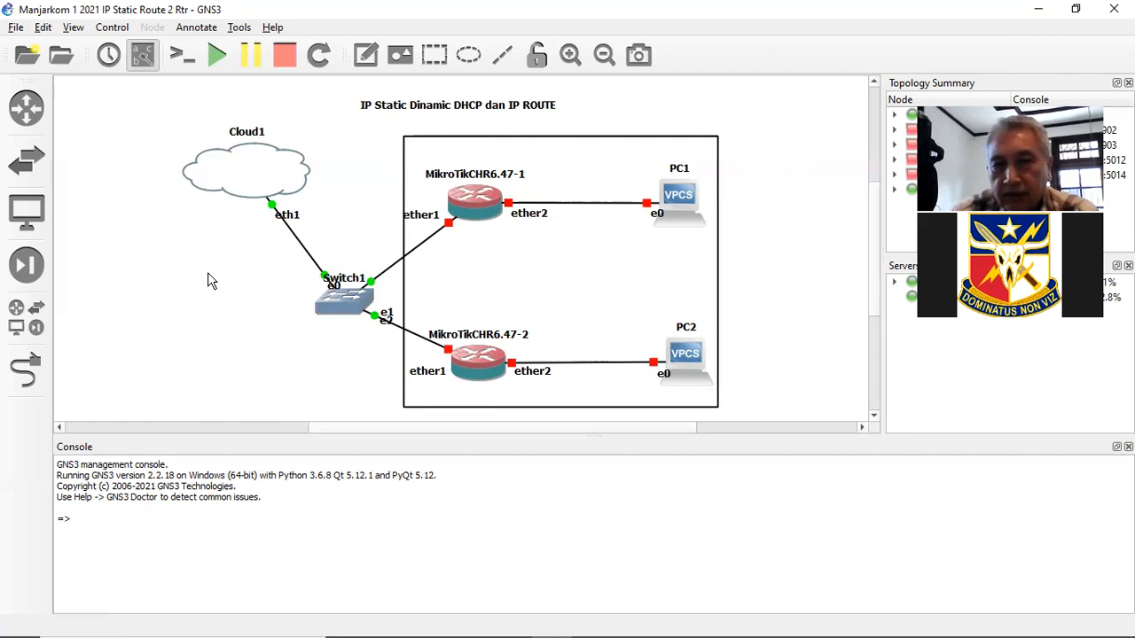
left_click(509, 622)
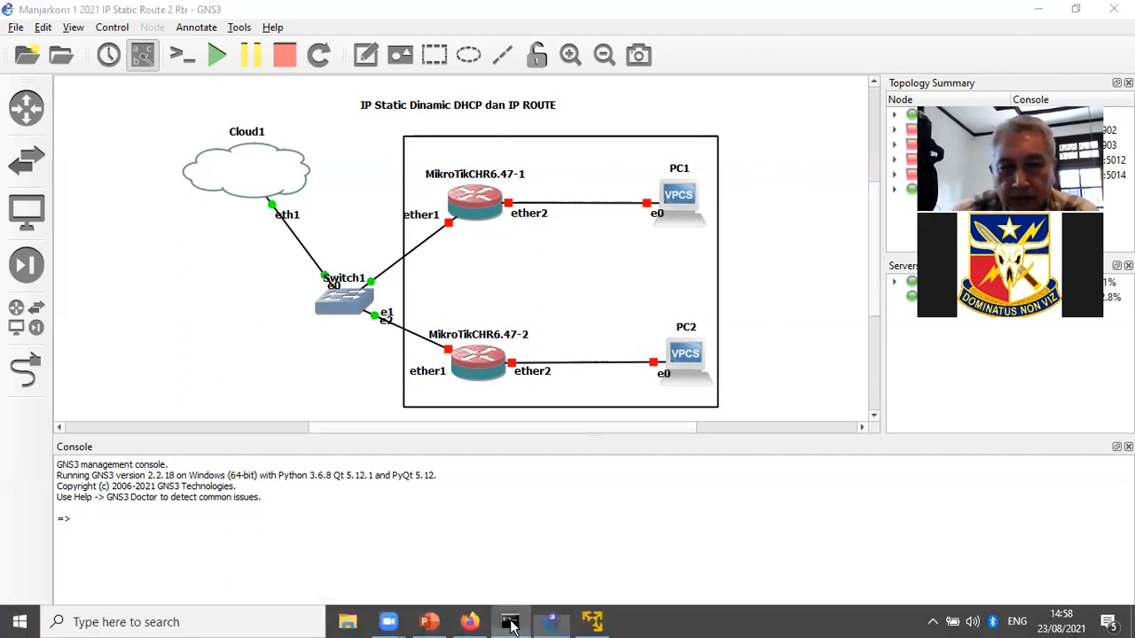
type("ipconfig")
key("Return")
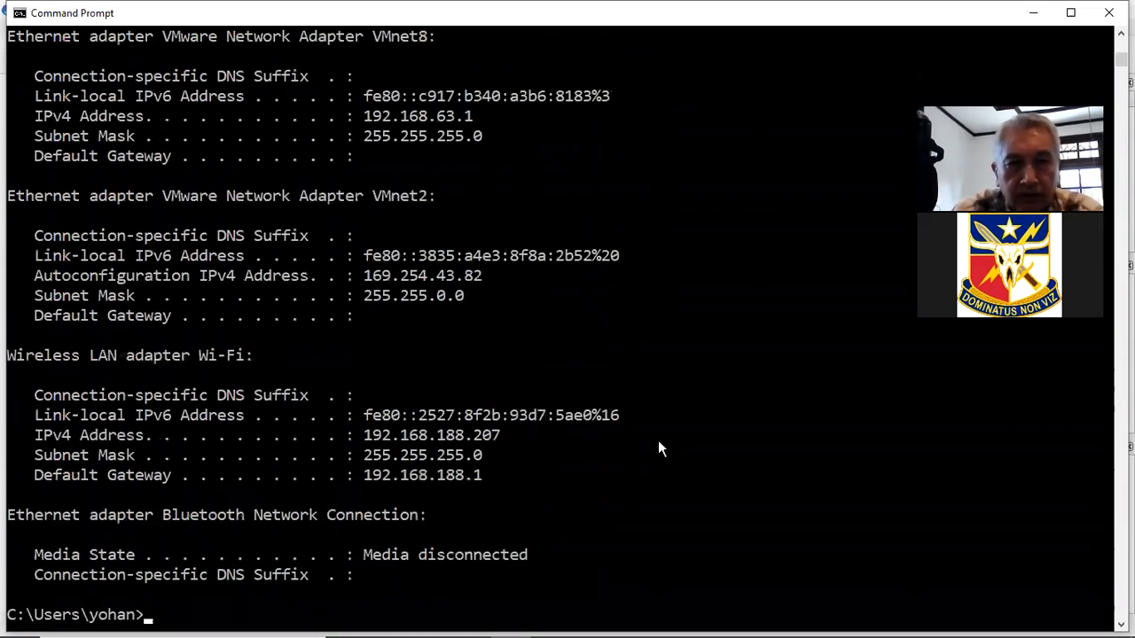
- Review the adapter list, including VMnet8 at 192.168.63.1, then minimise Command Prompt
scroll(707, 377, "up", 4)
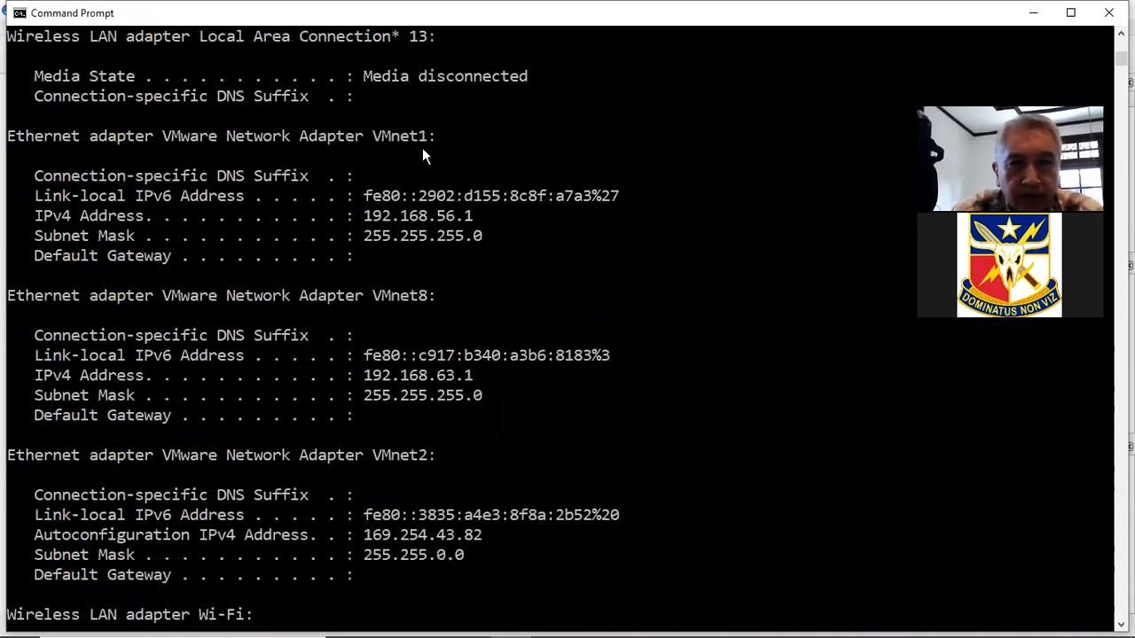
scroll(501, 302, "up", 4)
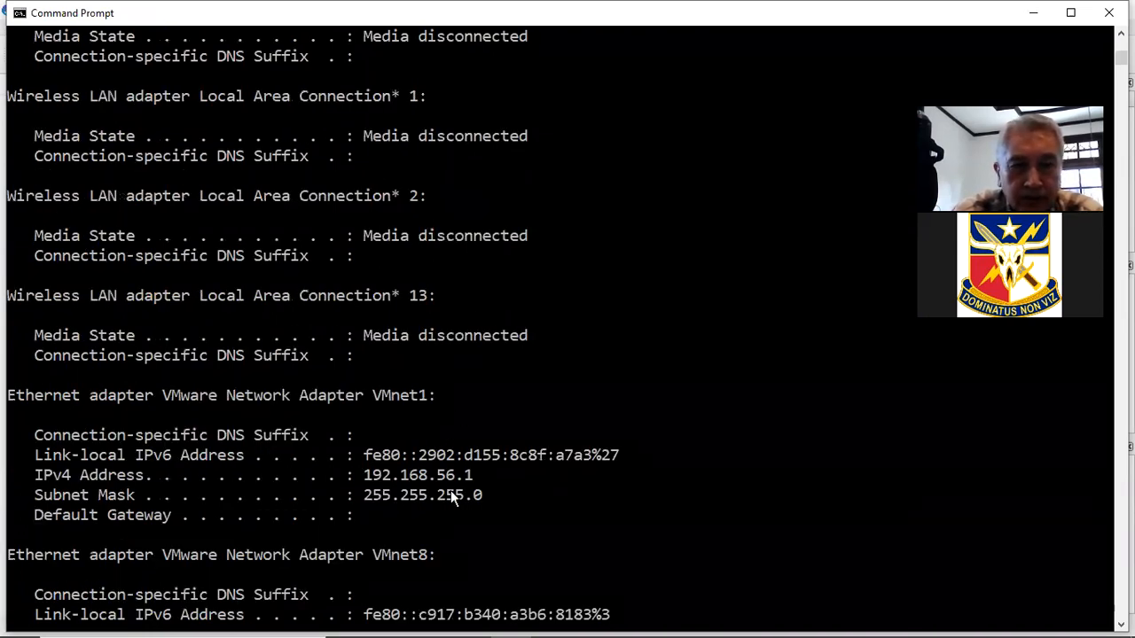
scroll(461, 480, "down", 4)
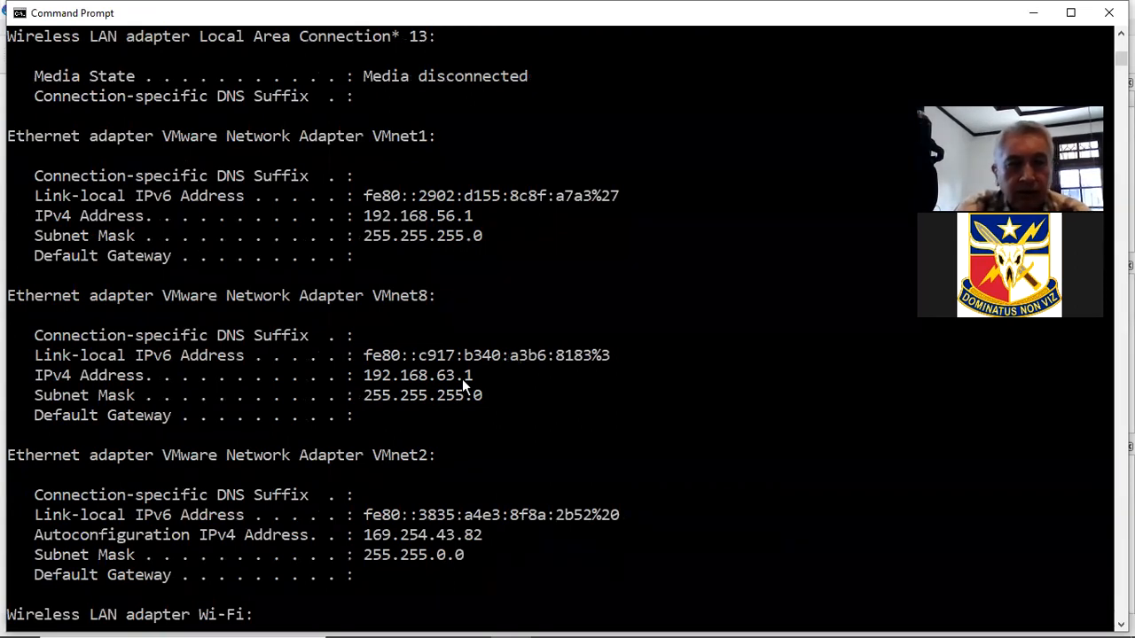
scroll(462, 379, "down", 5)
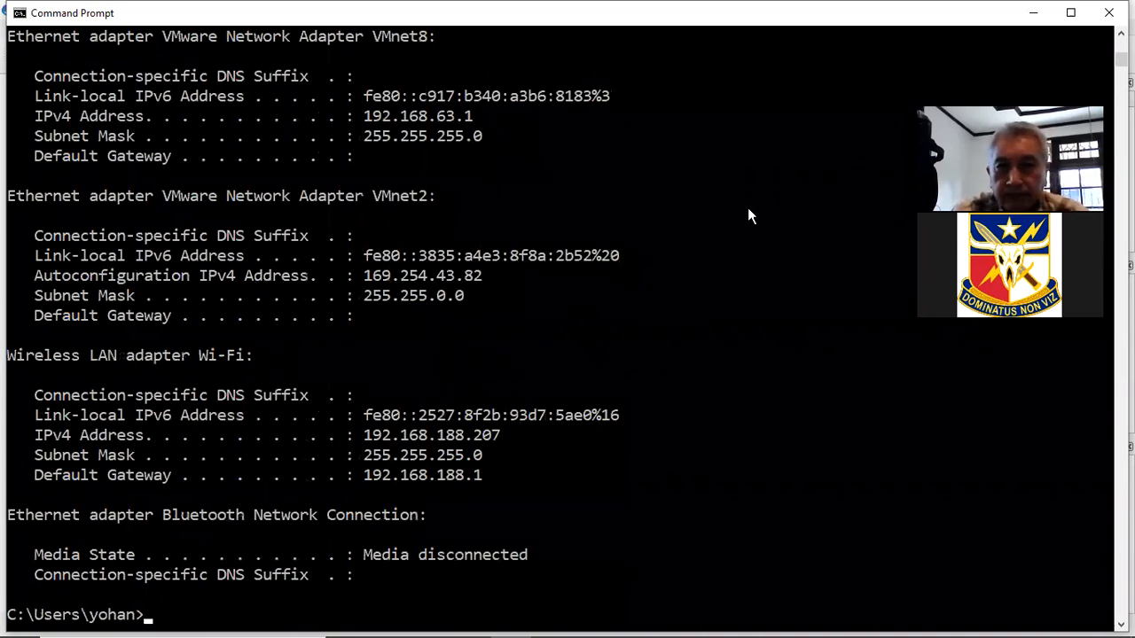
left_click(1033, 12)
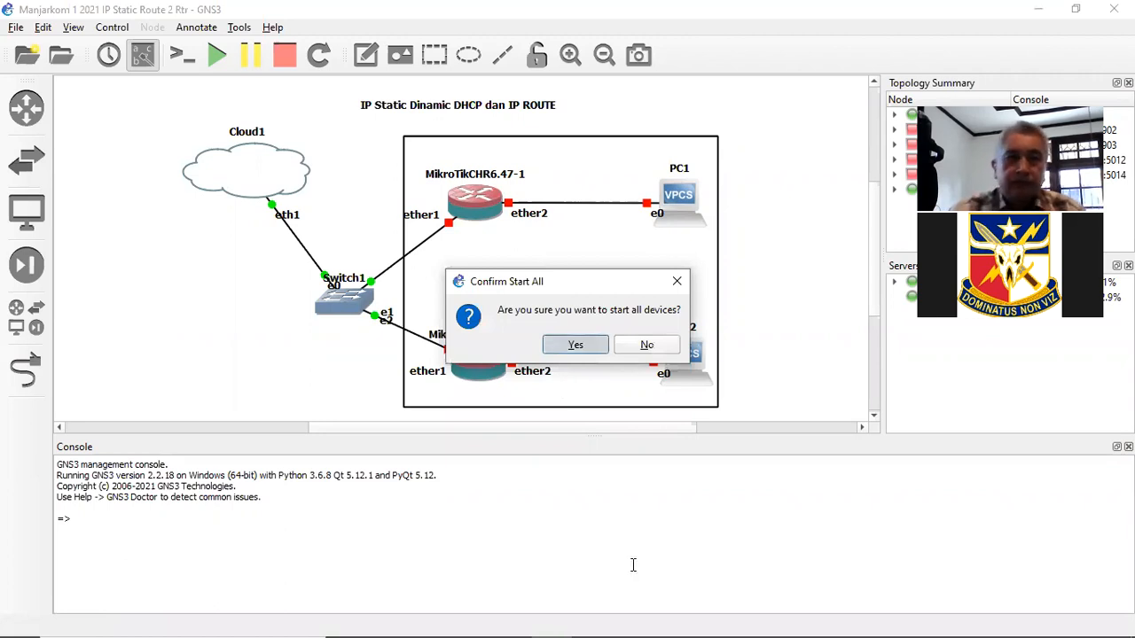
- Confirm starting all devices in the topology so both MikroTik consoles boot
key("Return")
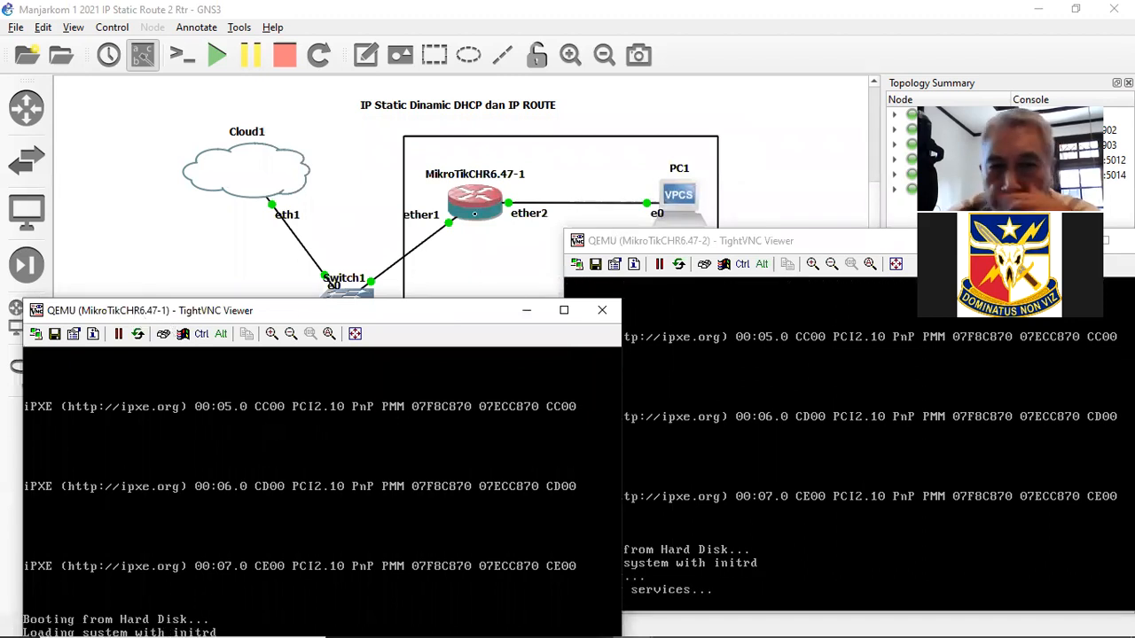
- Log into MikroTikCHR6.47-1 as admin with a blank password
left_click_drag(434, 311, 490, 114)
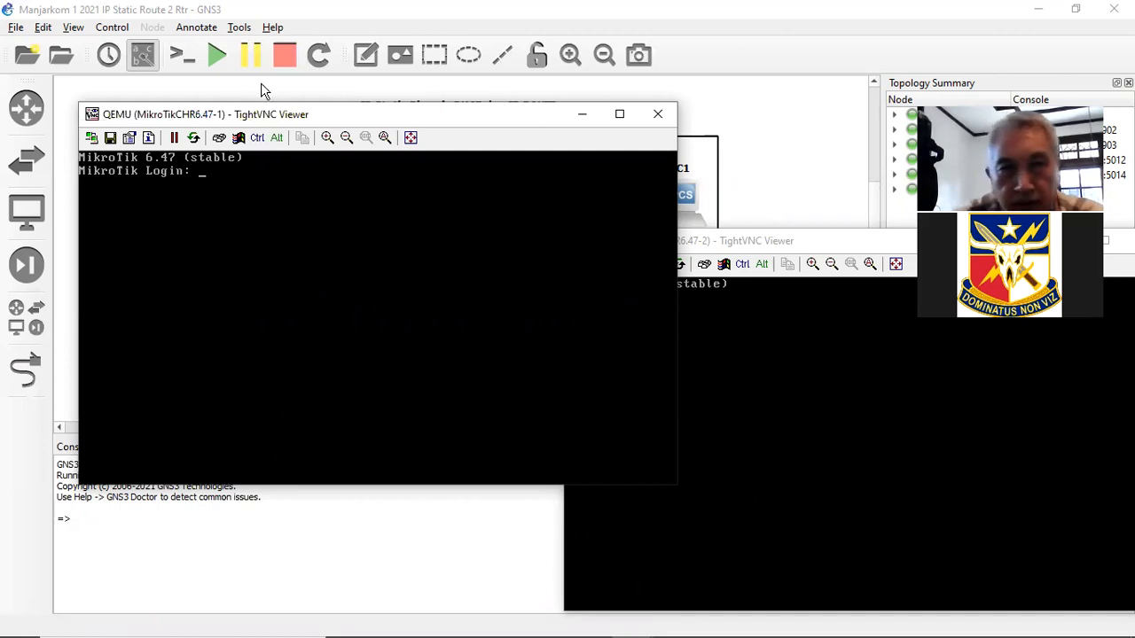
left_click_drag(323, 111, 261, 382)
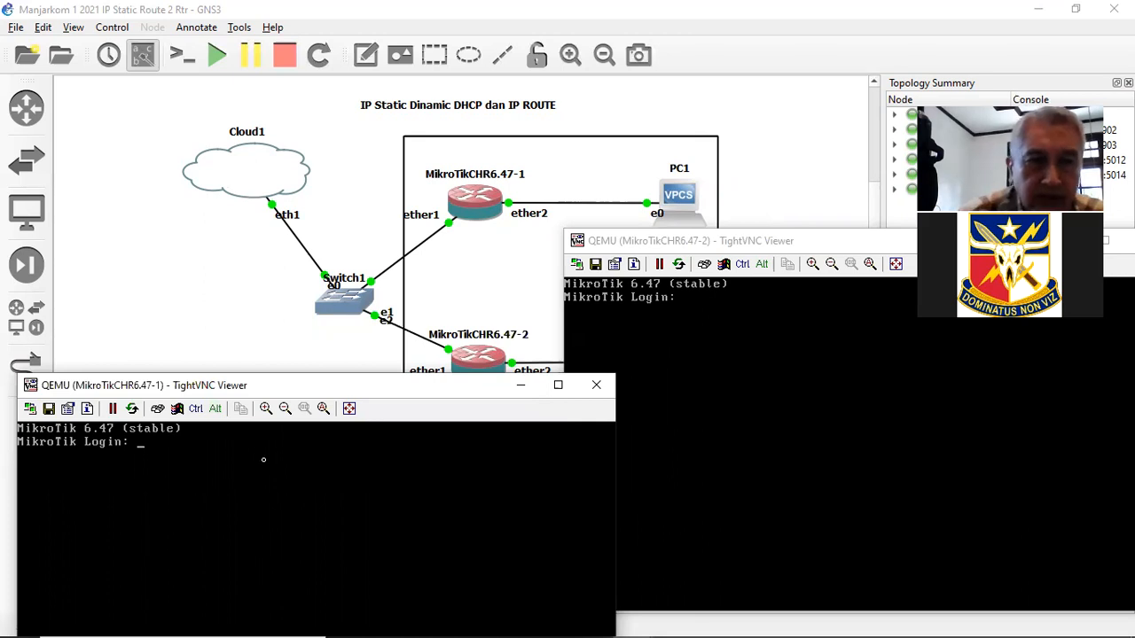
left_click_drag(251, 386, 264, 237)
type("admin")
key("Return")
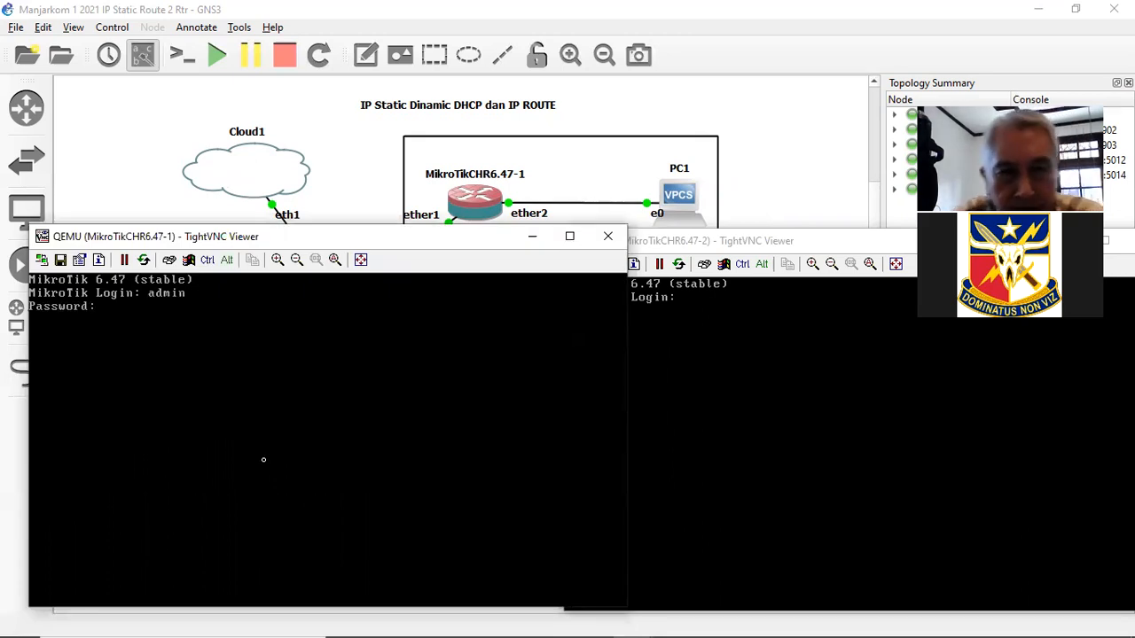
key("Return")
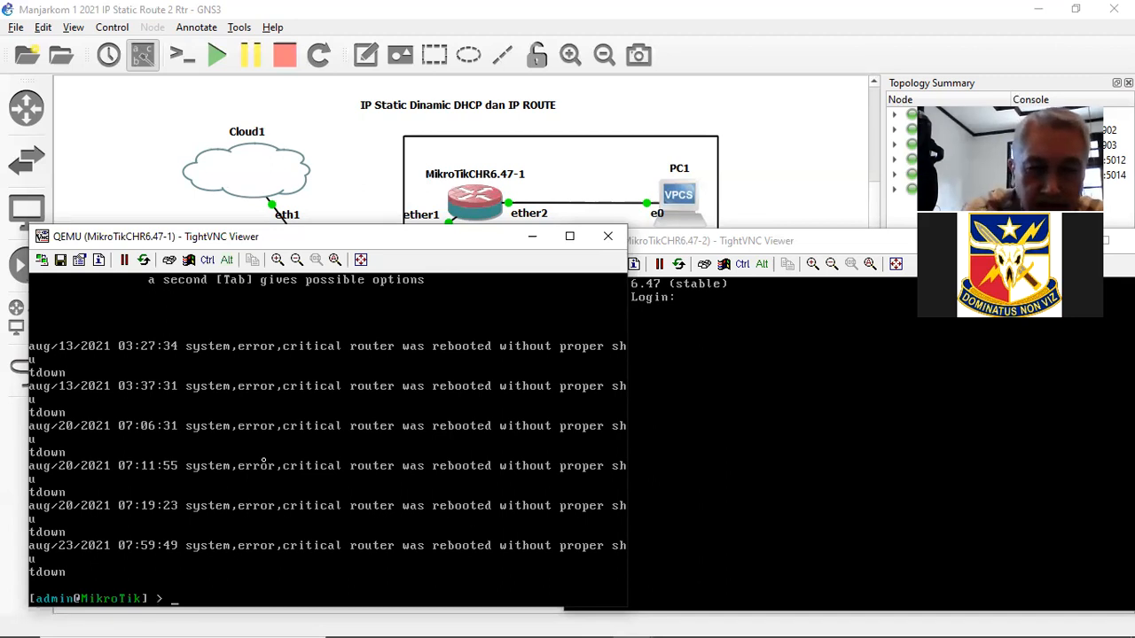
- Run /ip address print, showing 192.168.63.147/24 on ether1
key("Return")
key("Return")
key("Return")
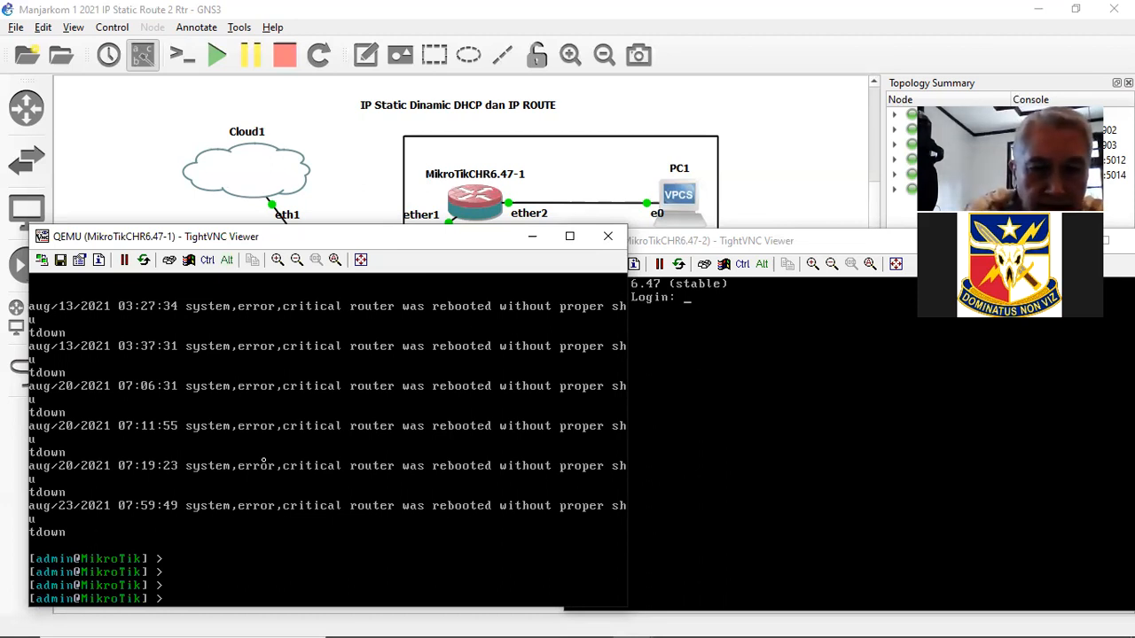
type("/ip a")
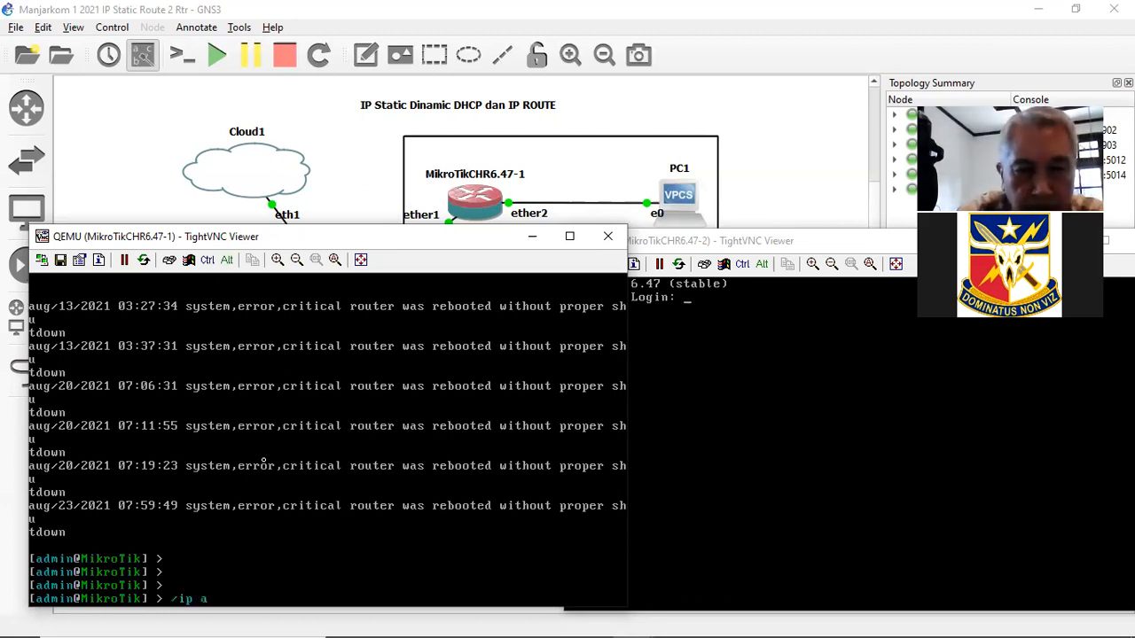
type("ddress prin")
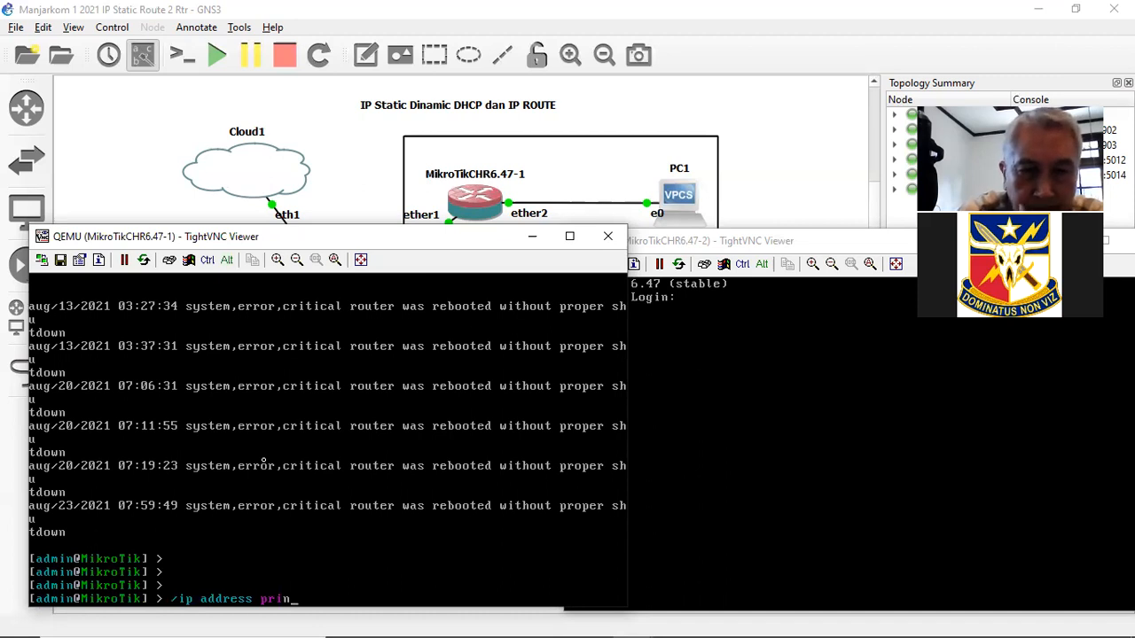
type("t")
key("Return")
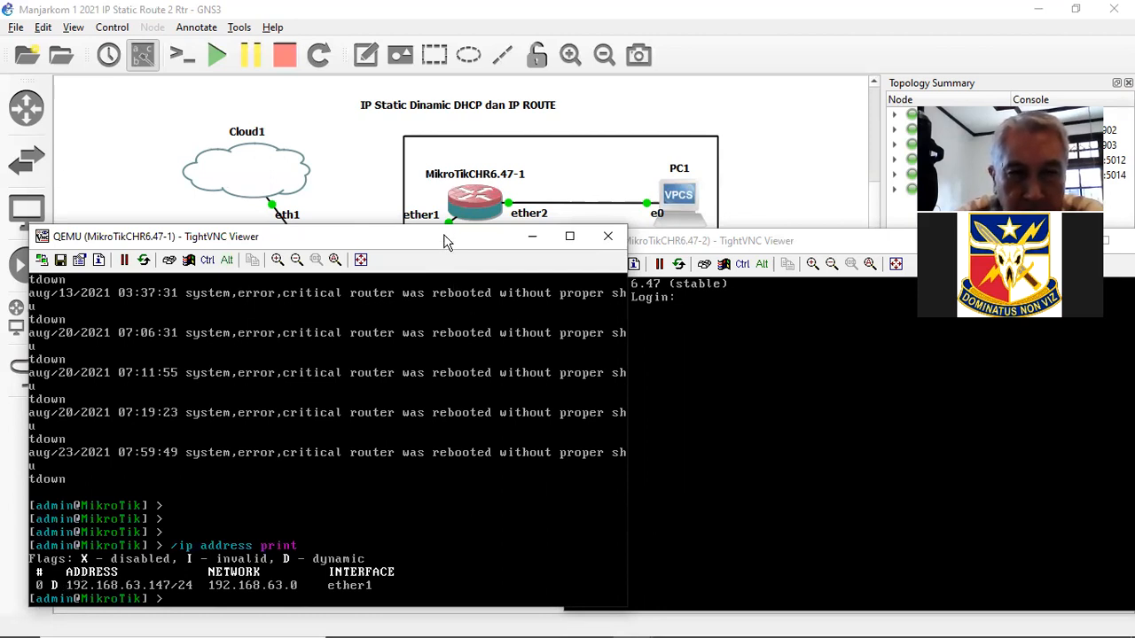
left_click_drag(445, 241, 469, 93)
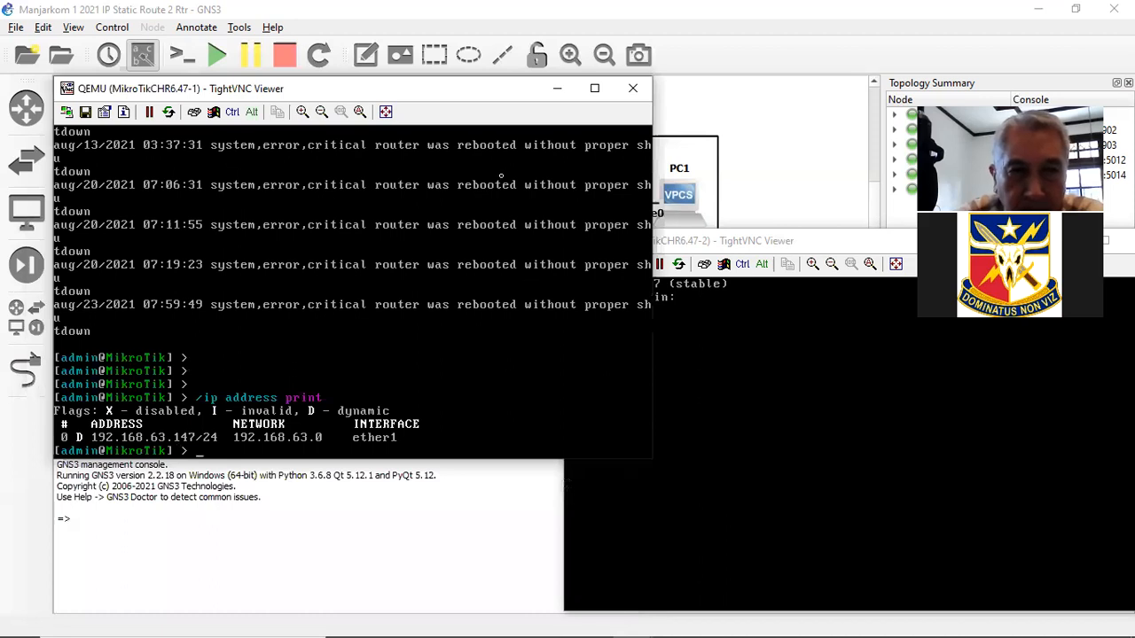
left_click_drag(465, 89, 335, 347)
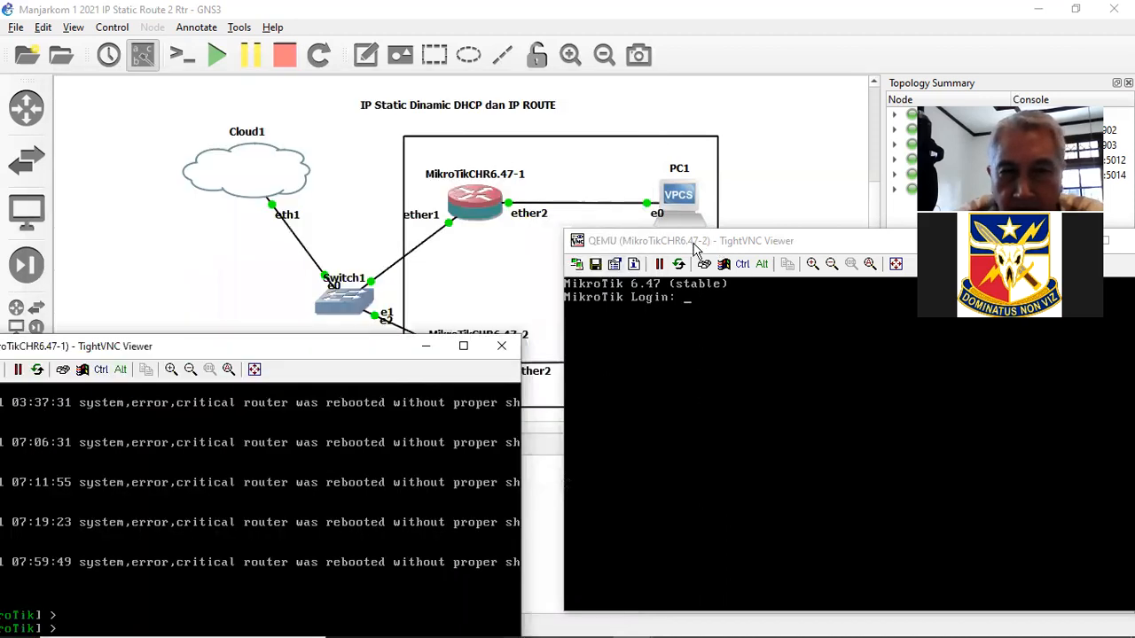
- Log into MikroTikCHR6.47-2 as admin with a blank password
left_click_drag(787, 243, 733, 168)
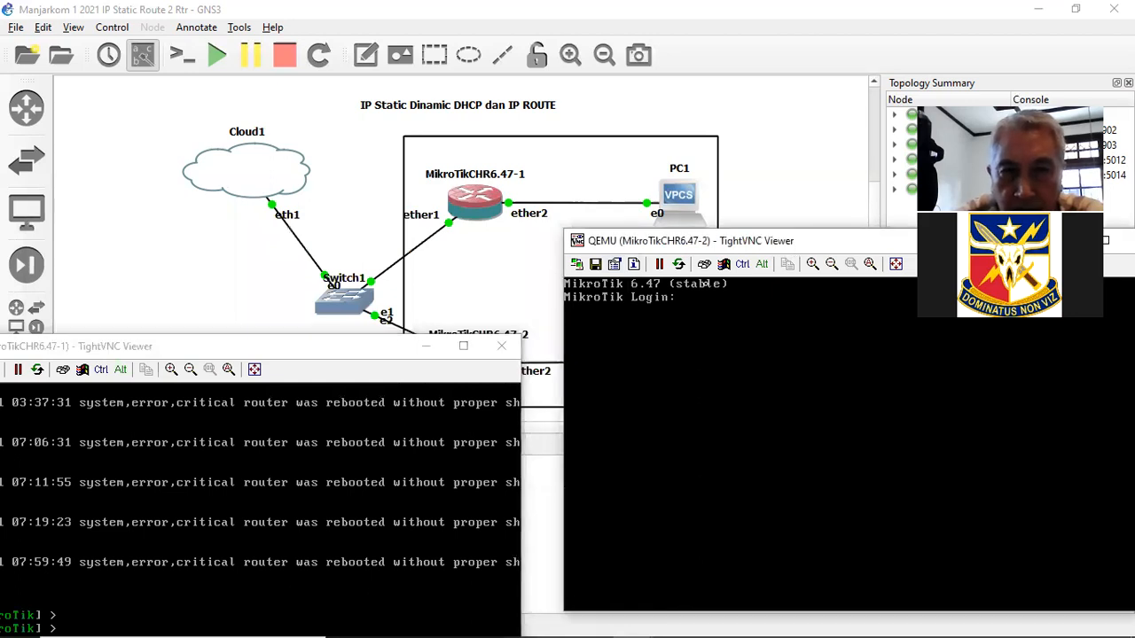
type("admin")
key("Return")
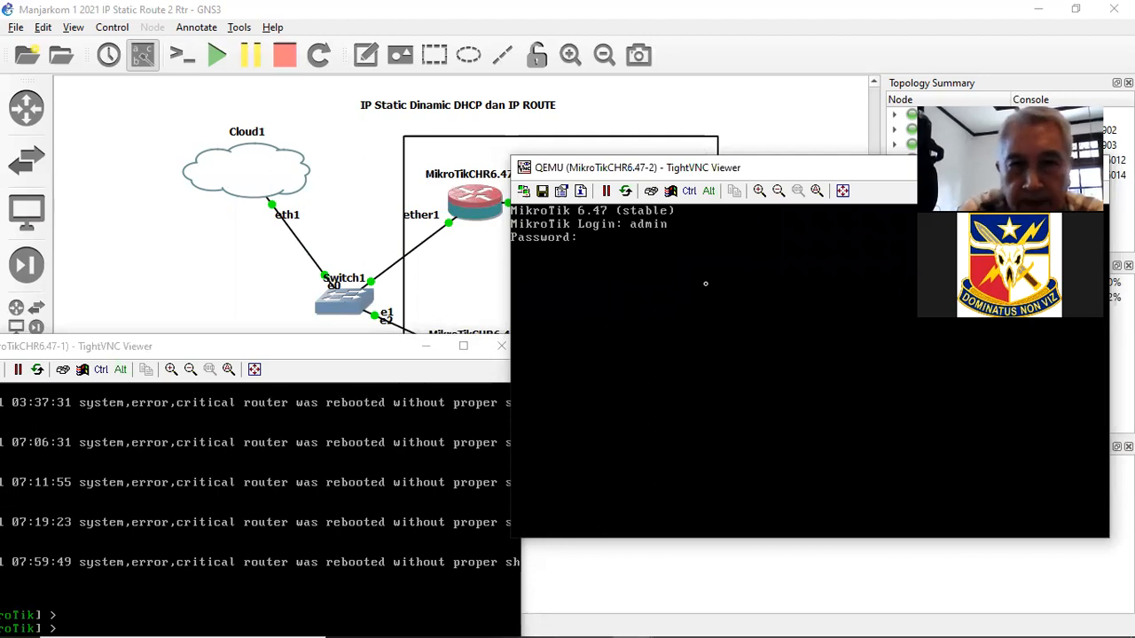
key("Return")
- Print its addresses, showing 192.168.63.148/24 on ether1, with both consoles side by side
type("/ip add")
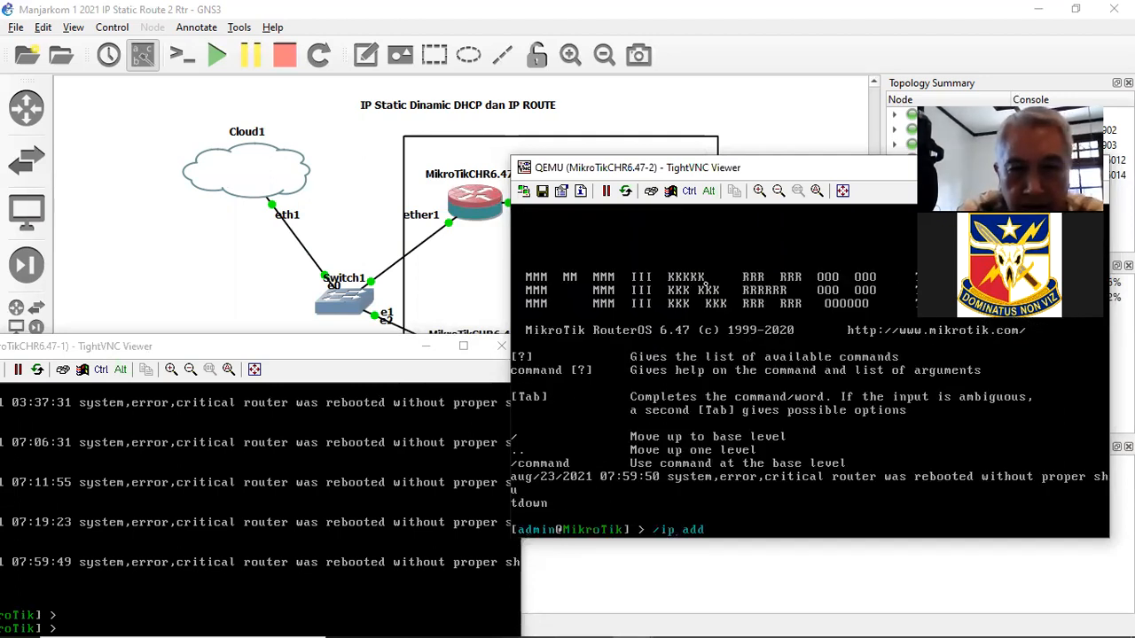
key("Tab")
type("print")
key("Return")
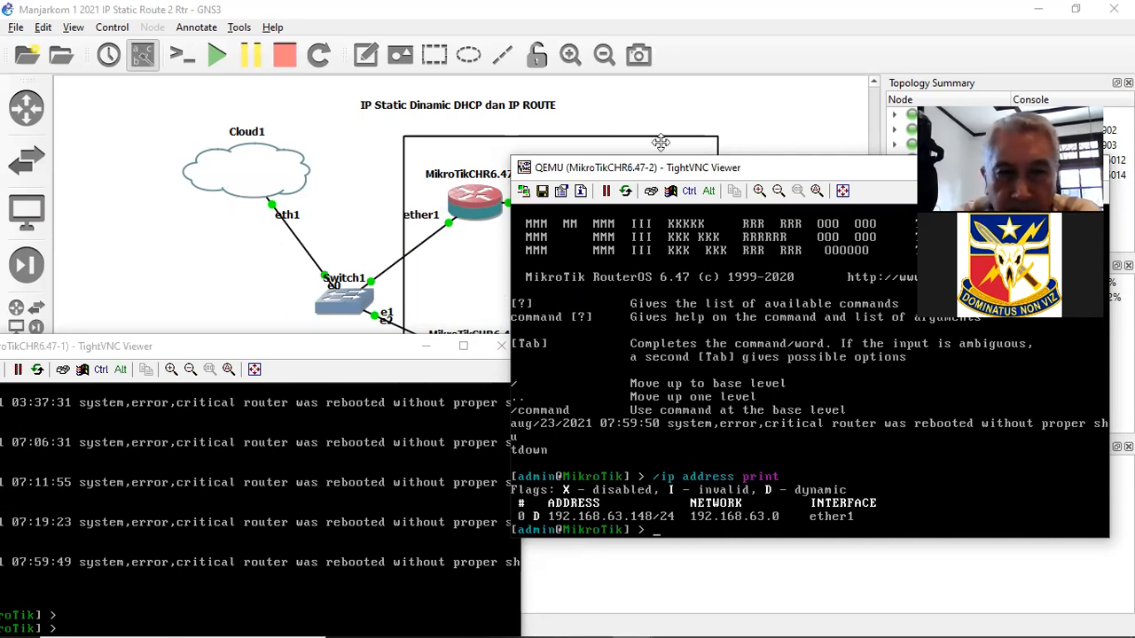
left_click_drag(348, 348, 431, 120)
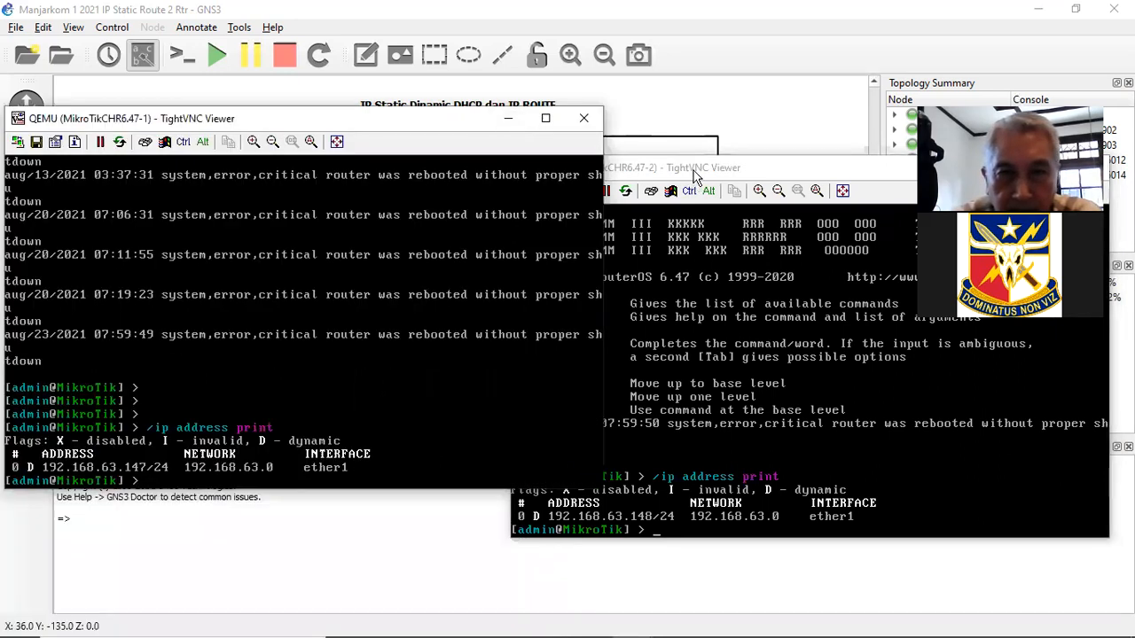
left_click_drag(696, 177, 680, 148)
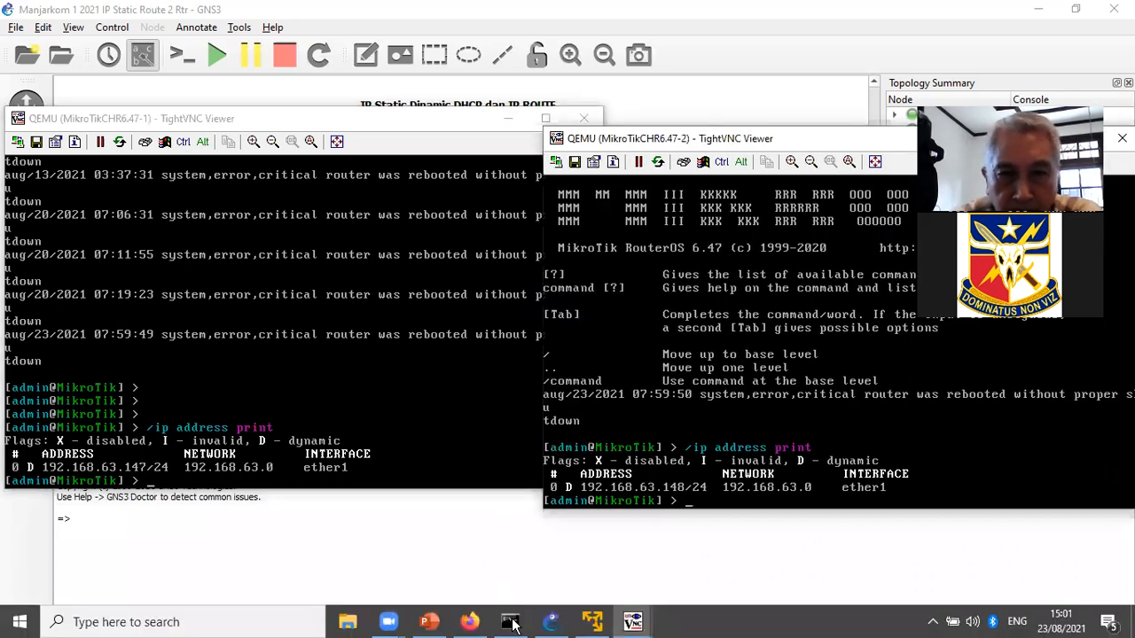
- Shrink Command Prompt above the consoles and ping 192.168.63.147 with 0% loss
left_click(512, 625)
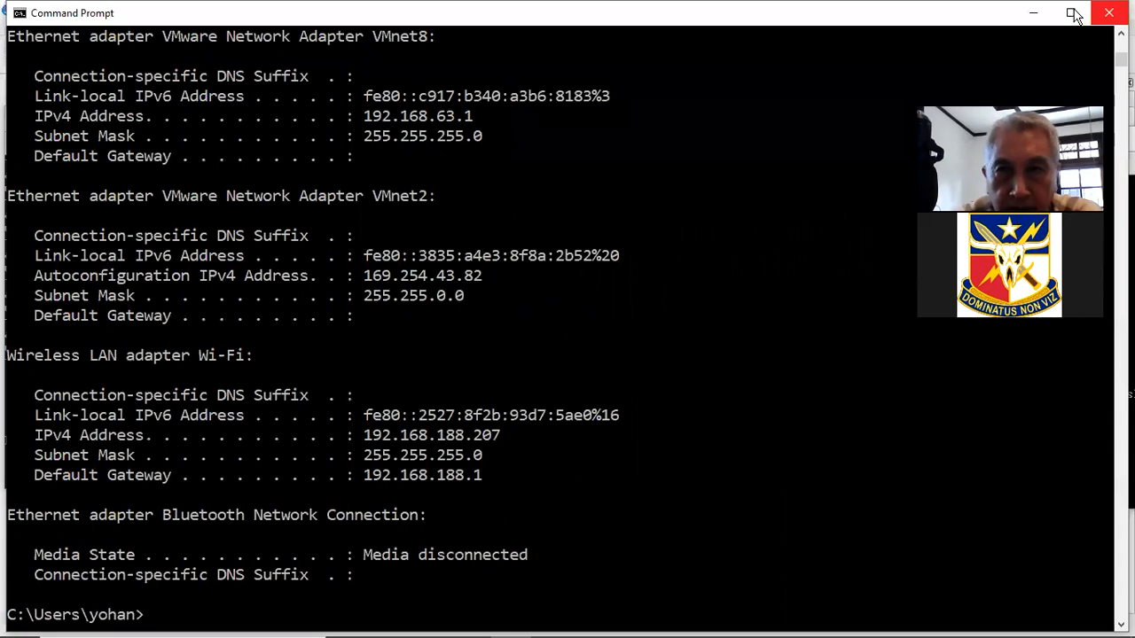
left_click(1073, 10)
left_click(1086, 9)
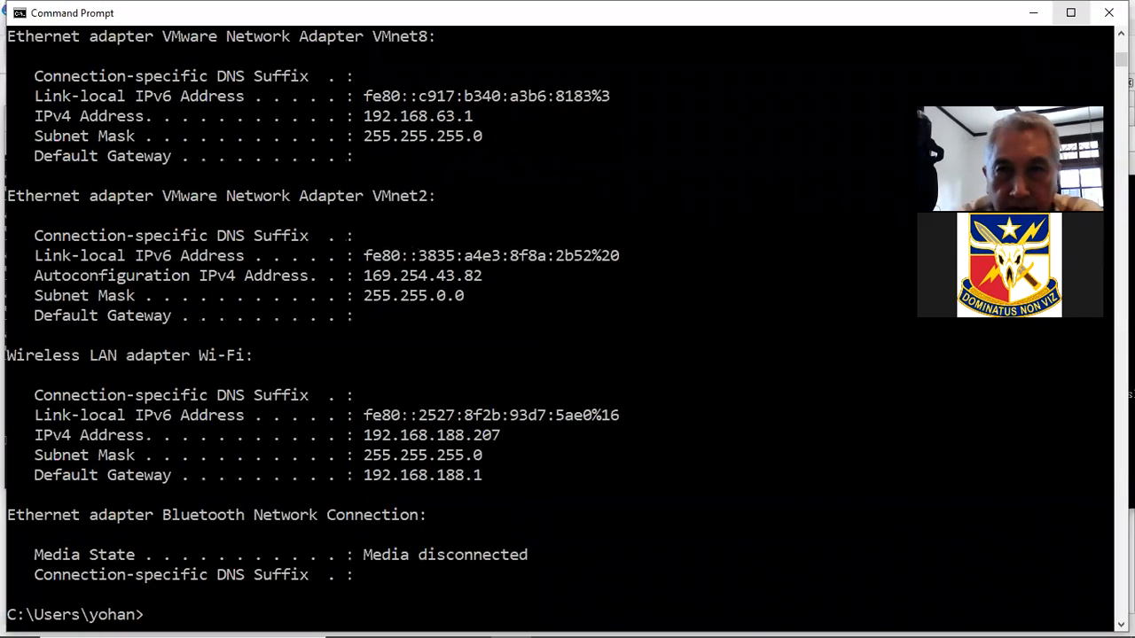
left_click(1071, 13)
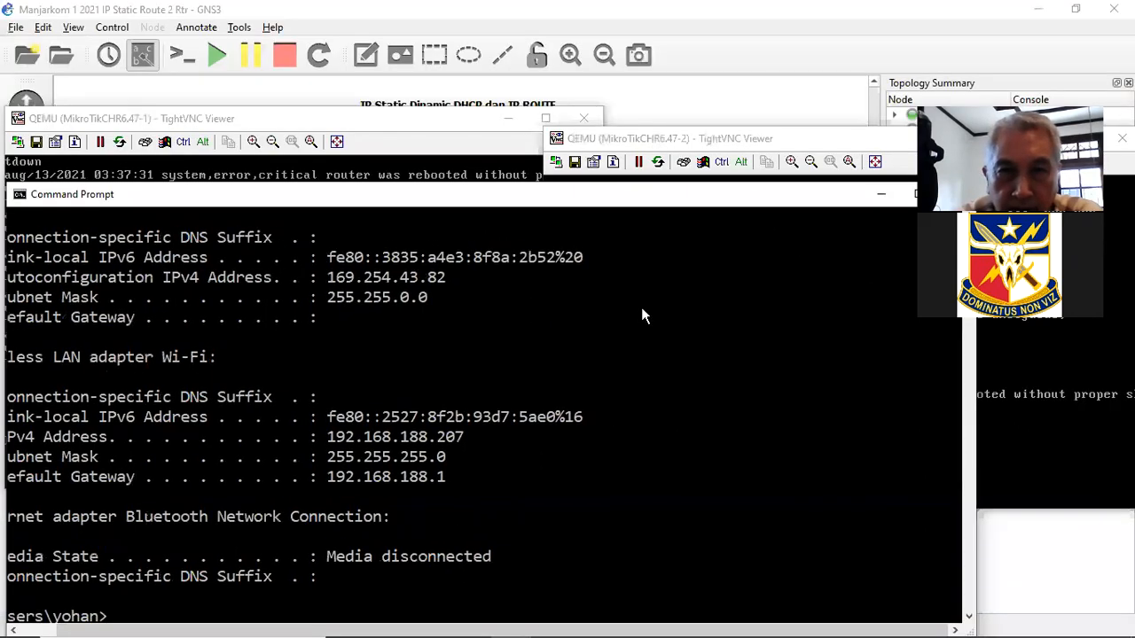
left_click_drag(621, 308, 720, 70)
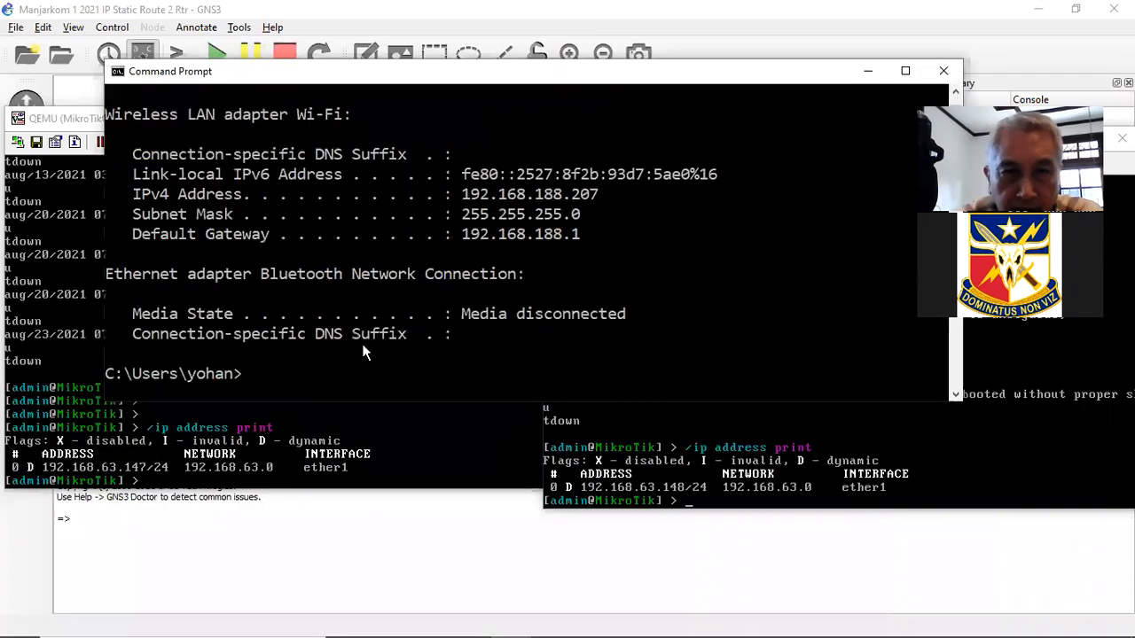
left_click(359, 373)
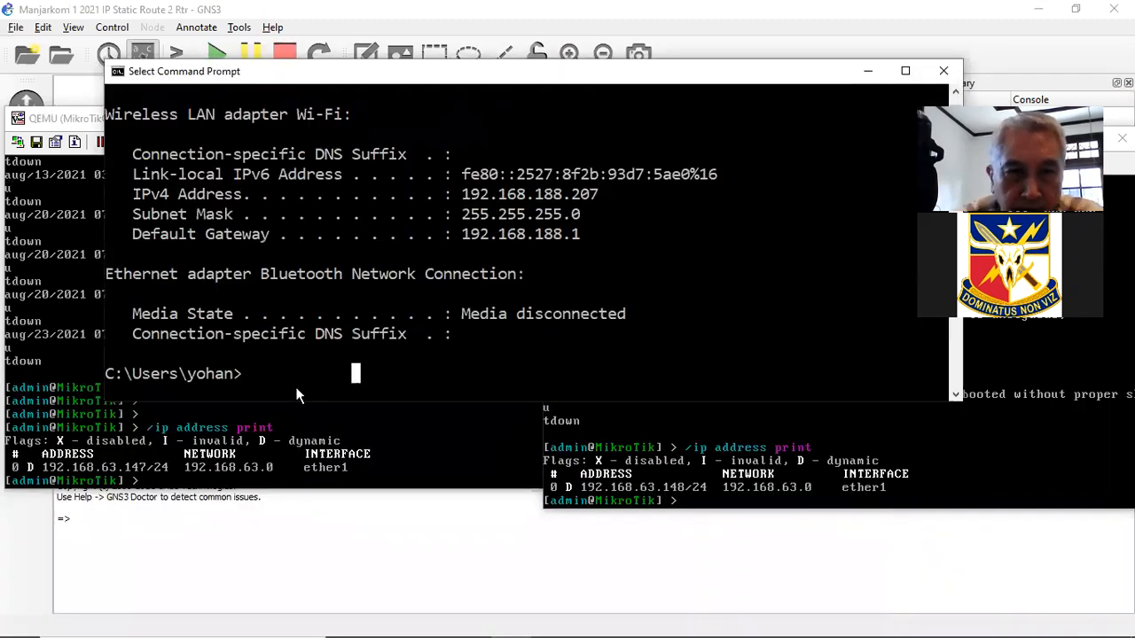
left_click(296, 388)
type("ping 192.1")
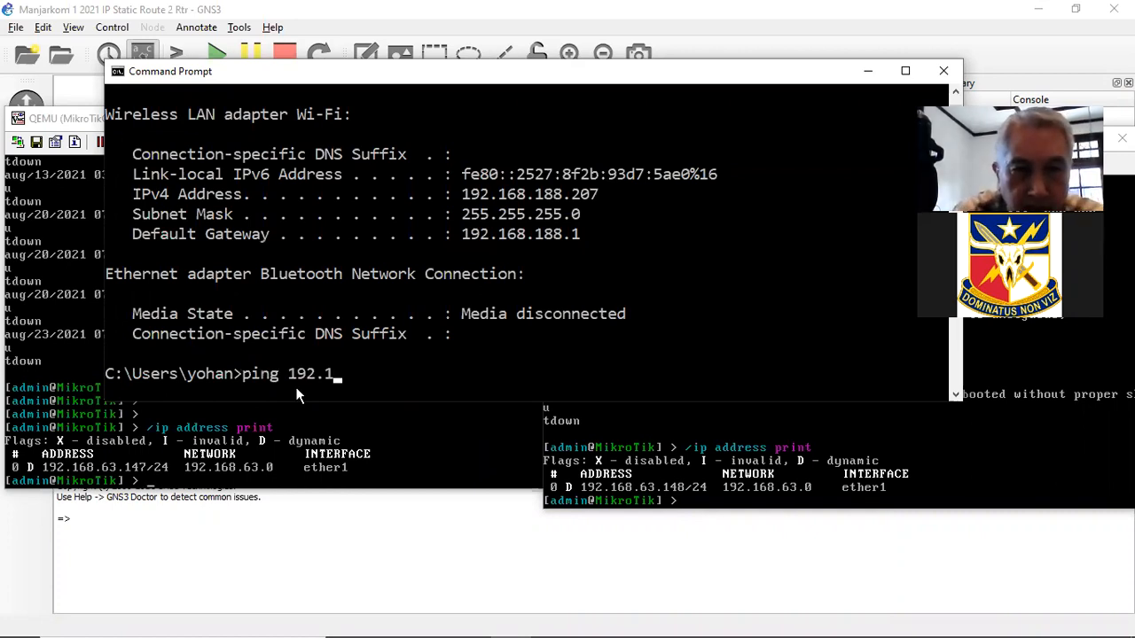
type("68.63.1")
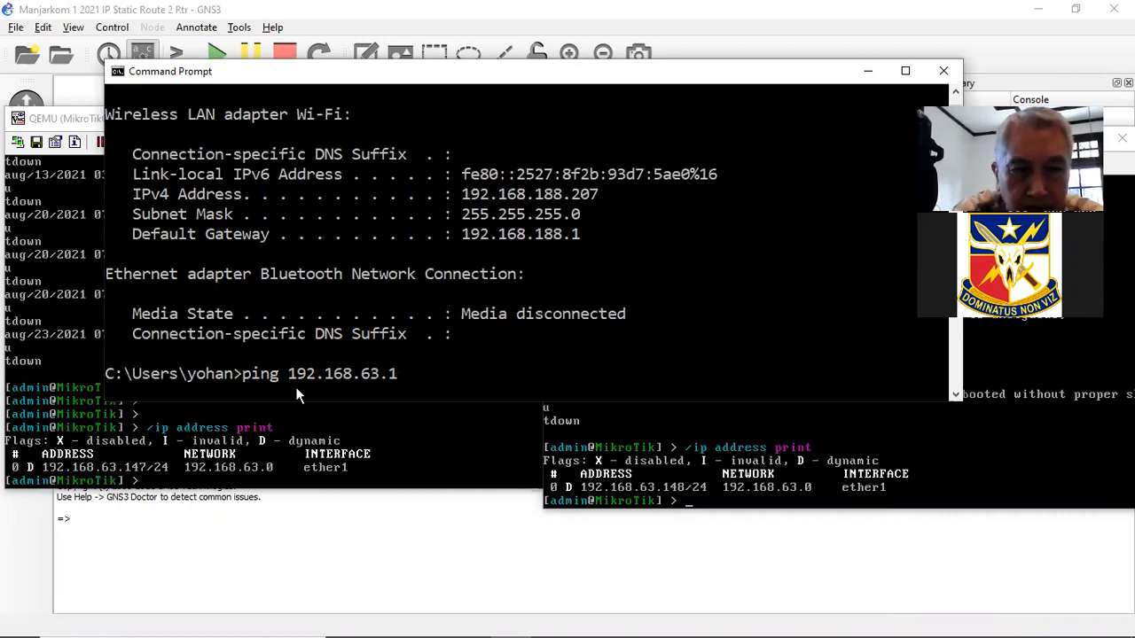
type("47")
key("Return")
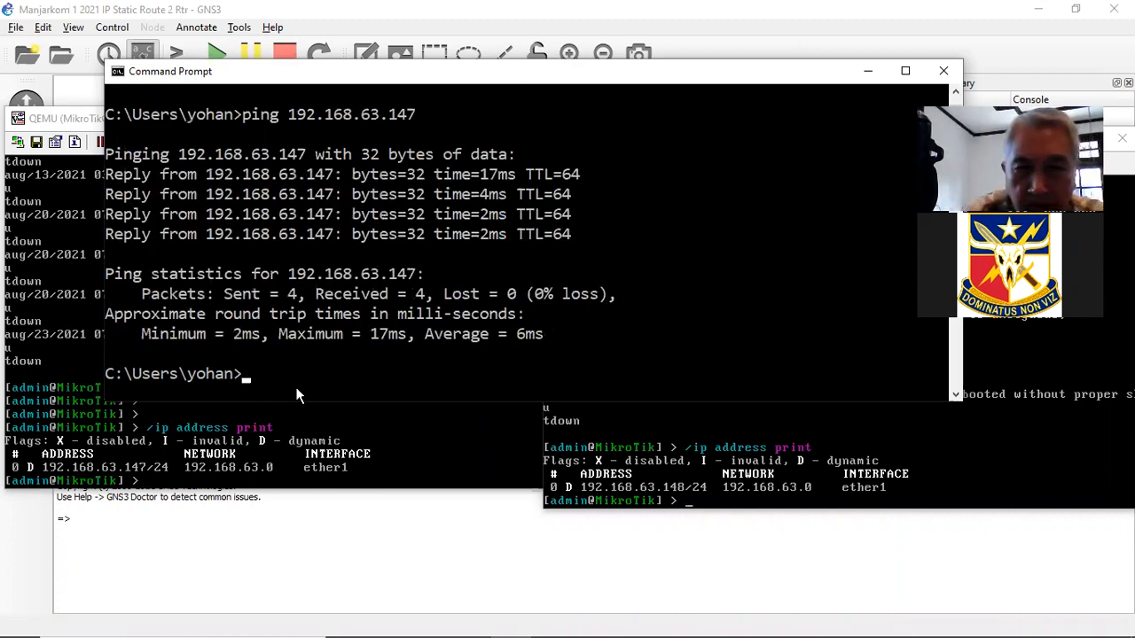
- Ping 192.168.63.148 with 0% loss, then put the prompt and router consoles away
key("Up")
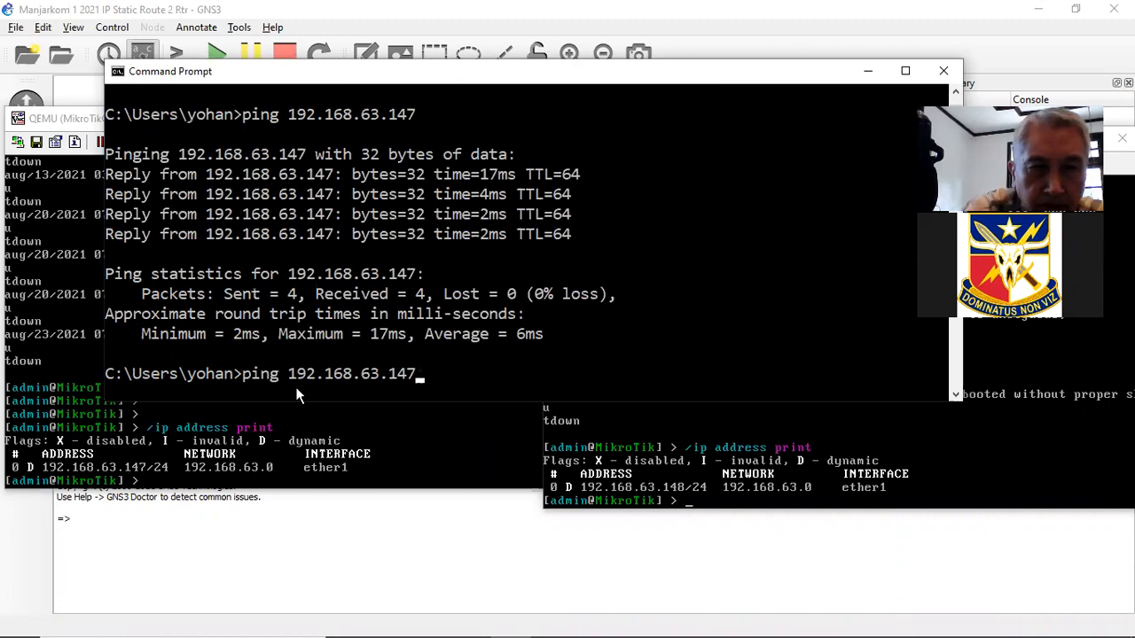
key("BackSpace")
type("8")
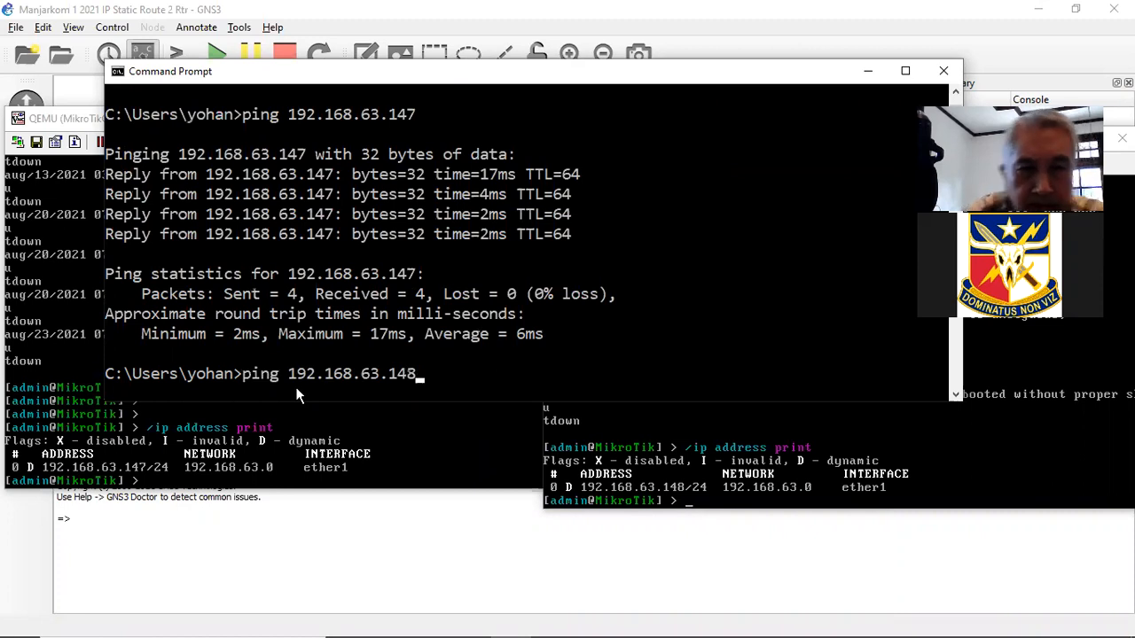
key("Return")
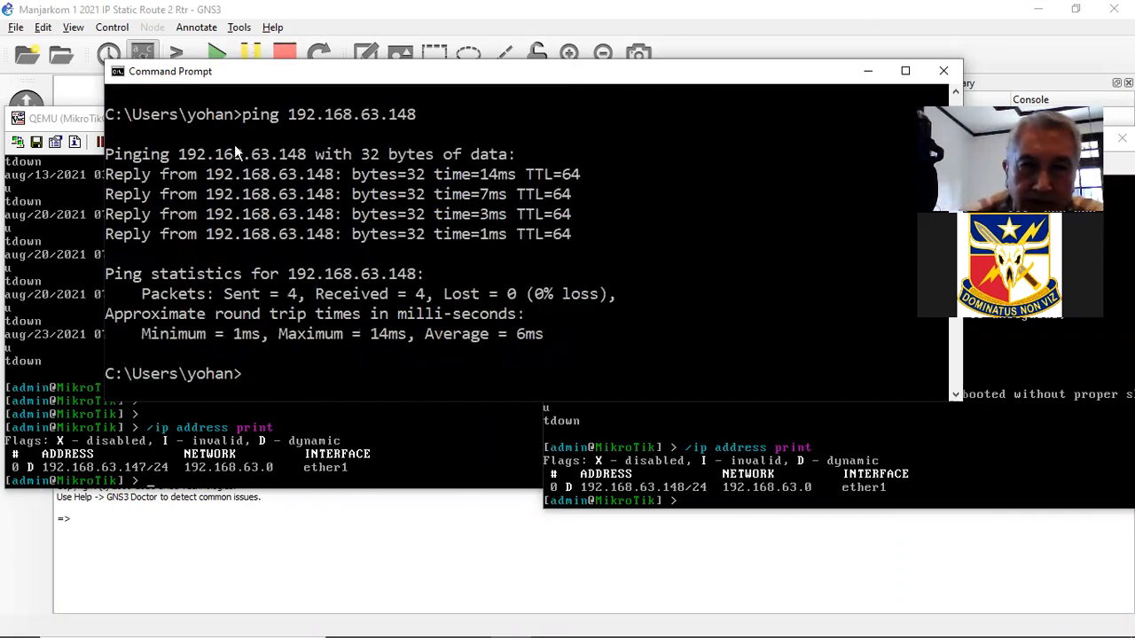
left_click(814, 160)
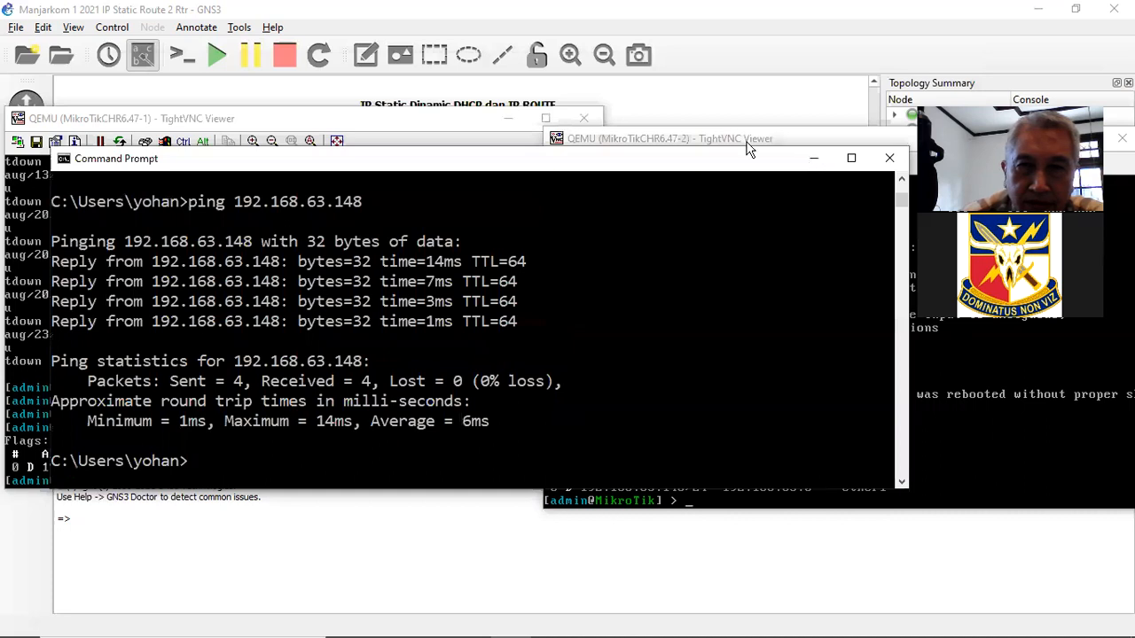
left_click_drag(802, 139, 656, 167)
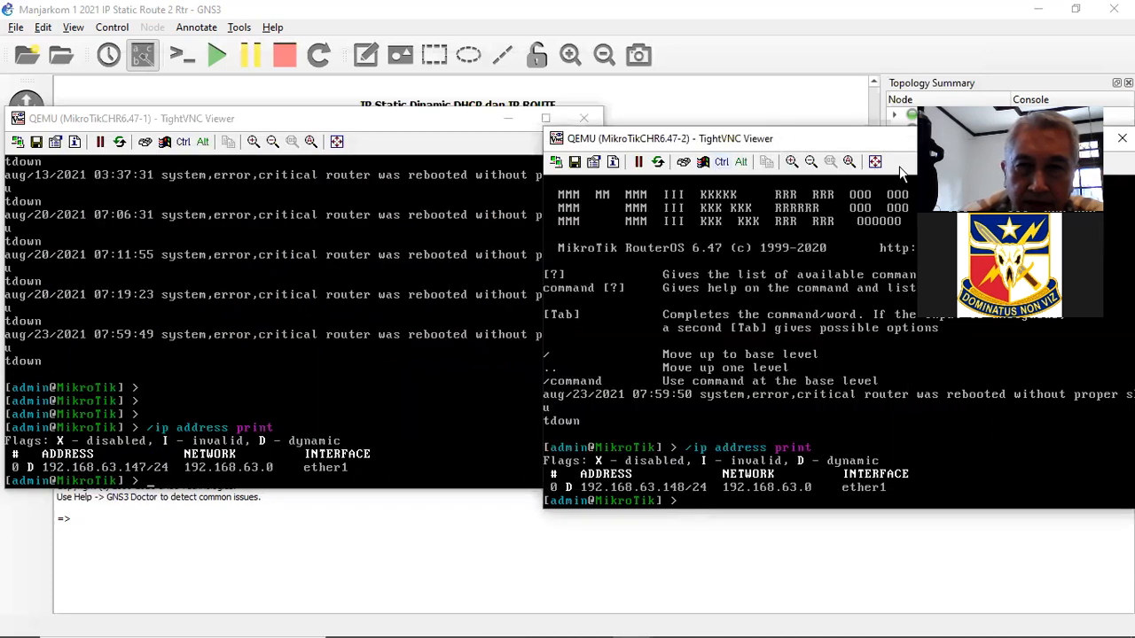
left_click(510, 121)
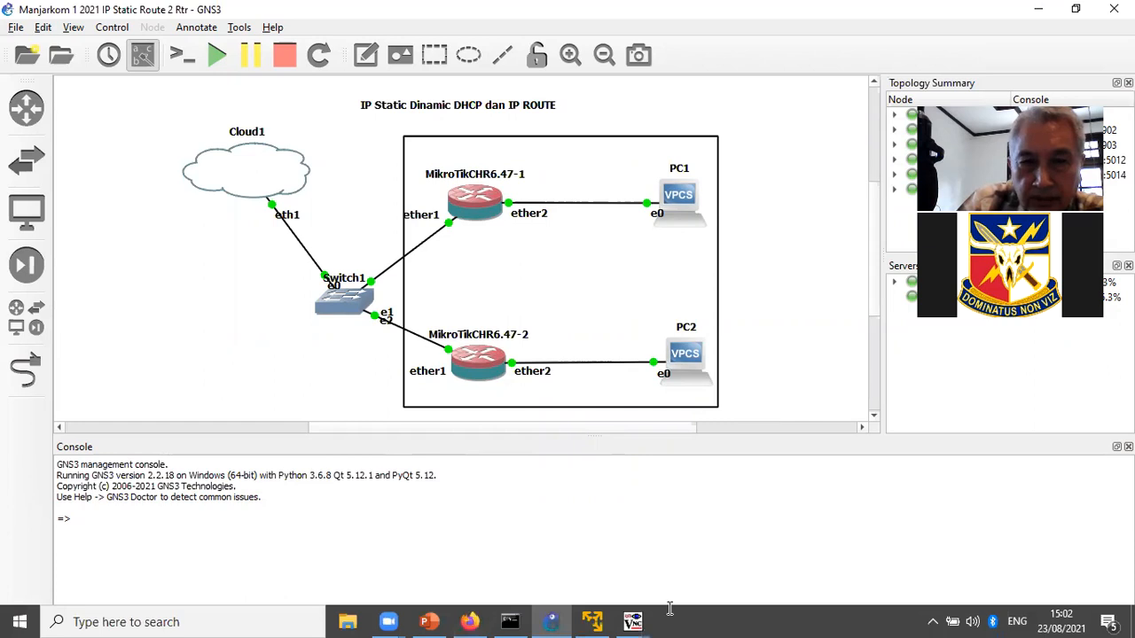
- Minimise the GNS3 window to reveal the desktop
left_click(1039, 12)
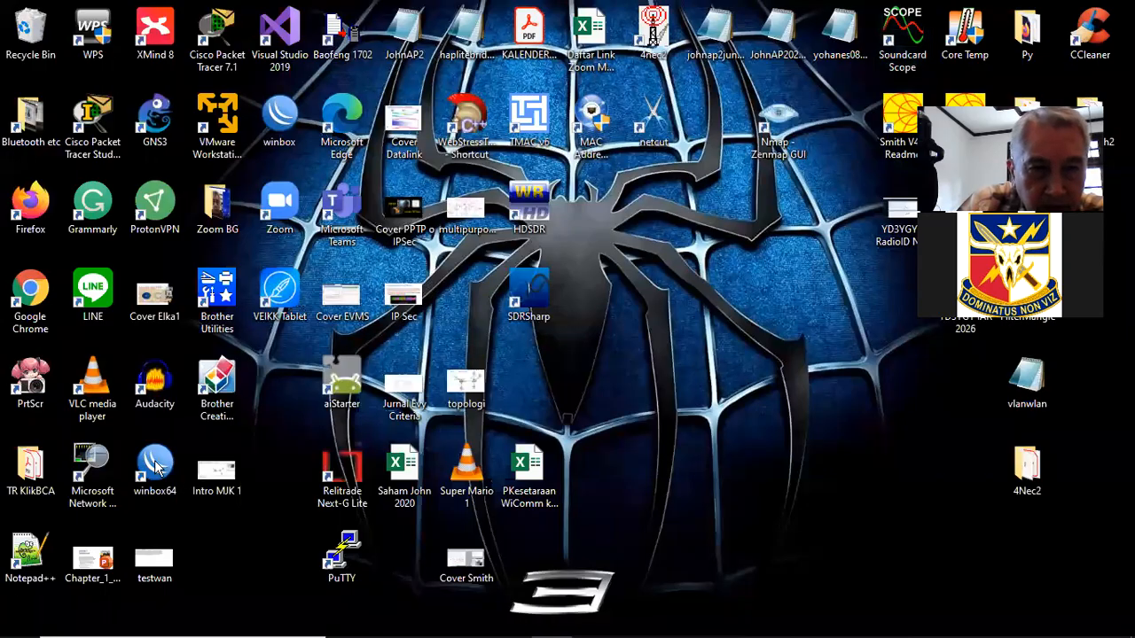
- Launch WinBox and connect as admin with a blank password to 192.168.63.147
double_click(156, 467)
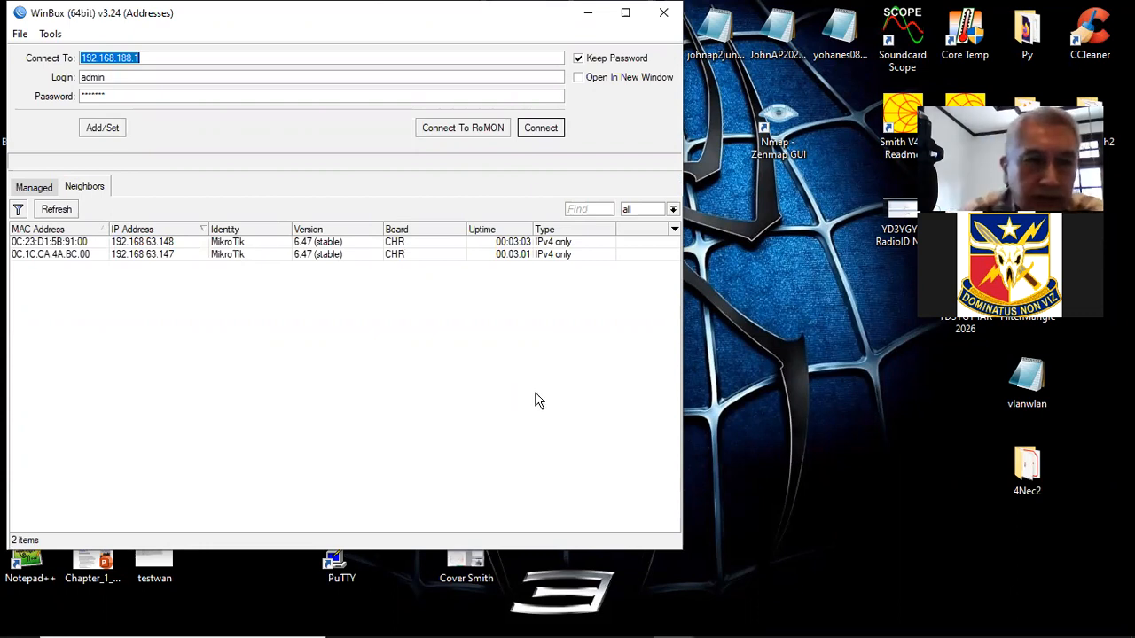
left_click(163, 255)
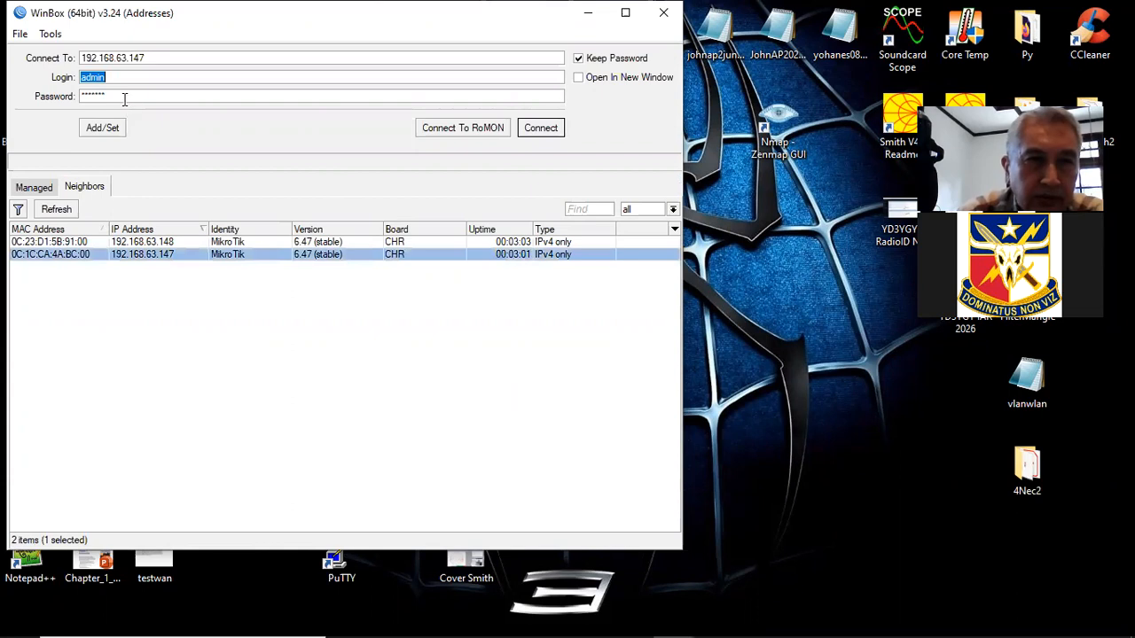
key("Tab")
key("BackSpace")
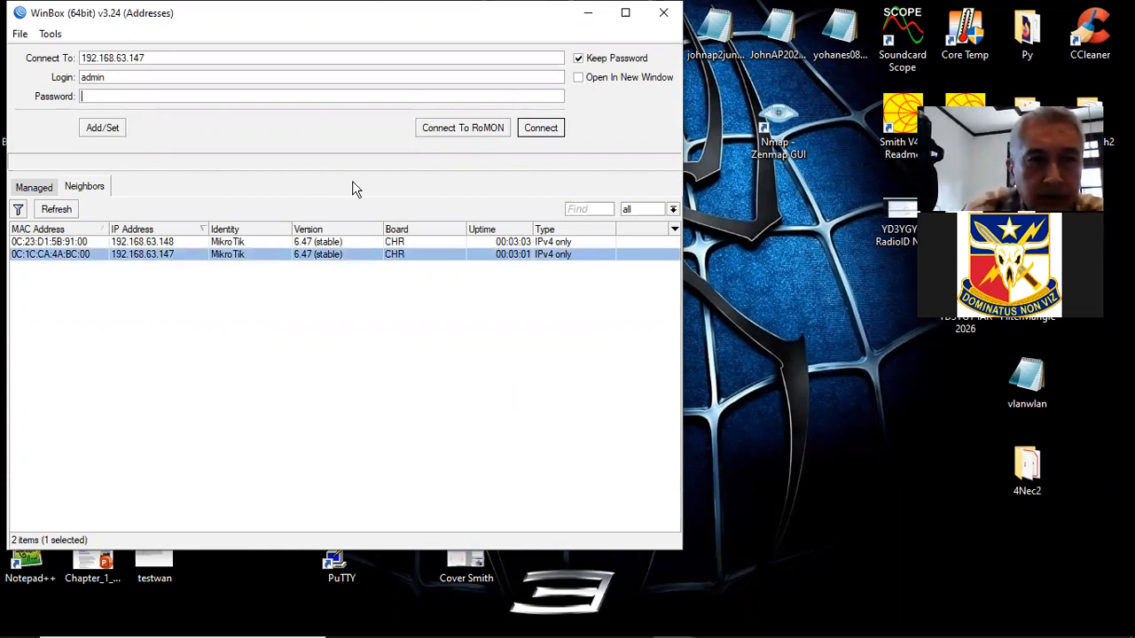
left_click(543, 129)
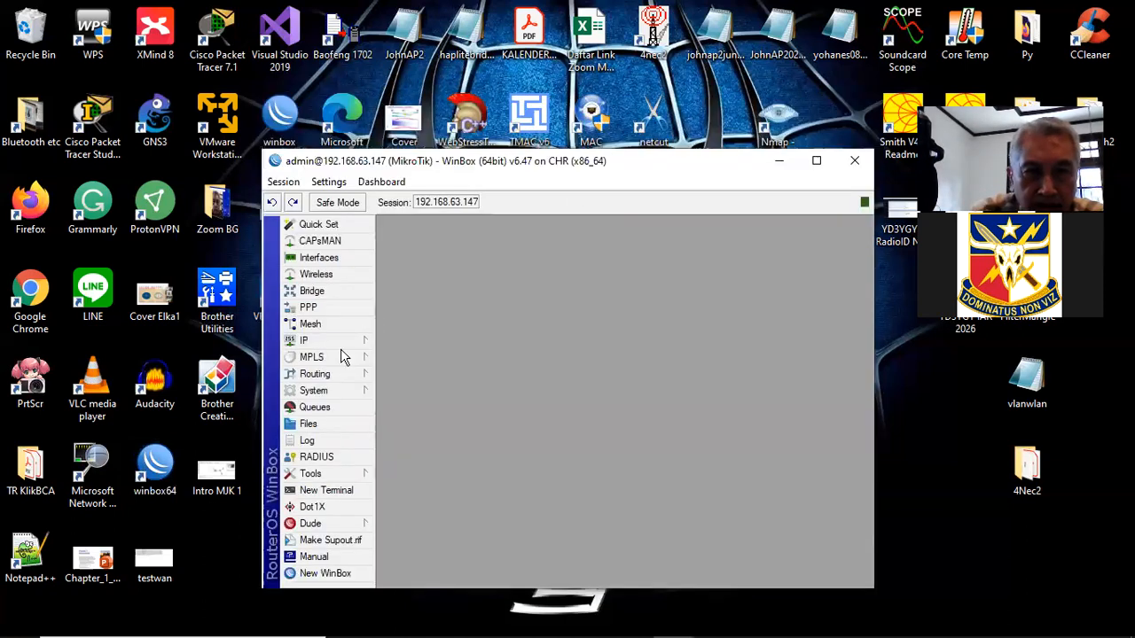
- Open the interface list of the router at 192.168.63.147
left_click(350, 344)
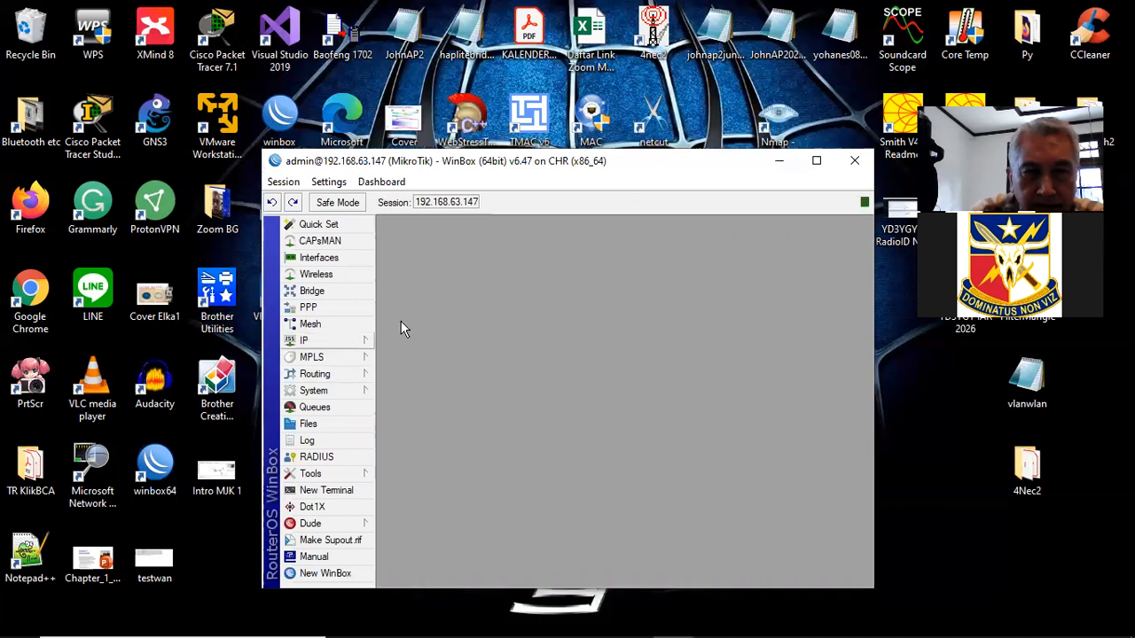
left_click(656, 166)
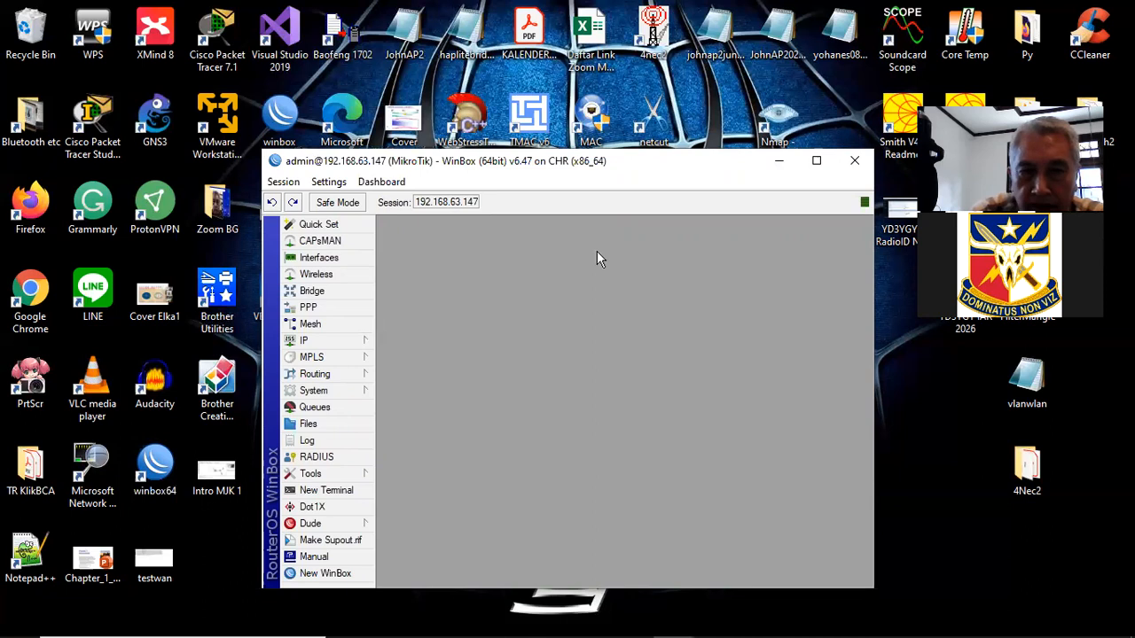
left_click(354, 257)
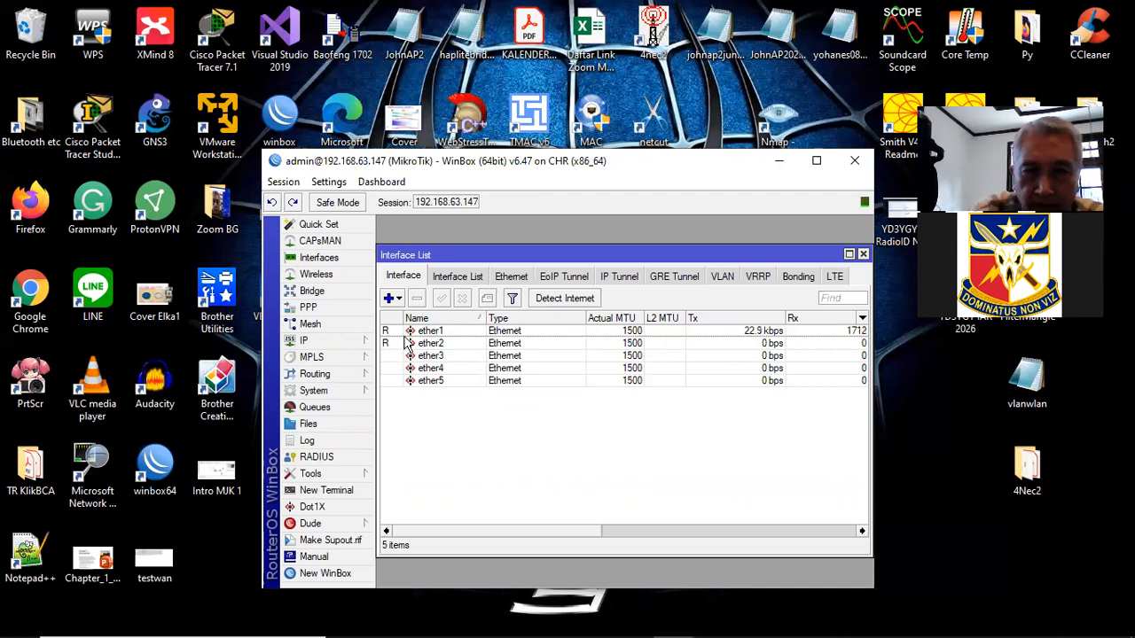
left_click_drag(597, 254, 594, 226)
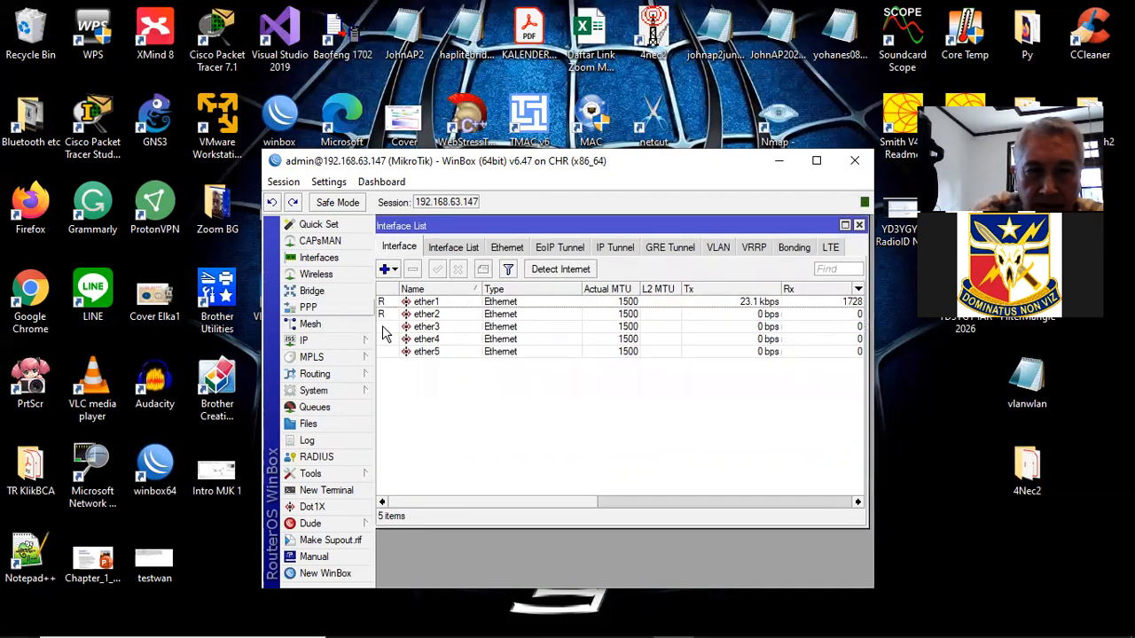
- View IP Addresses showing 192.168.63.147/24 on ether1, then open a new WinBox login window
left_click(371, 340)
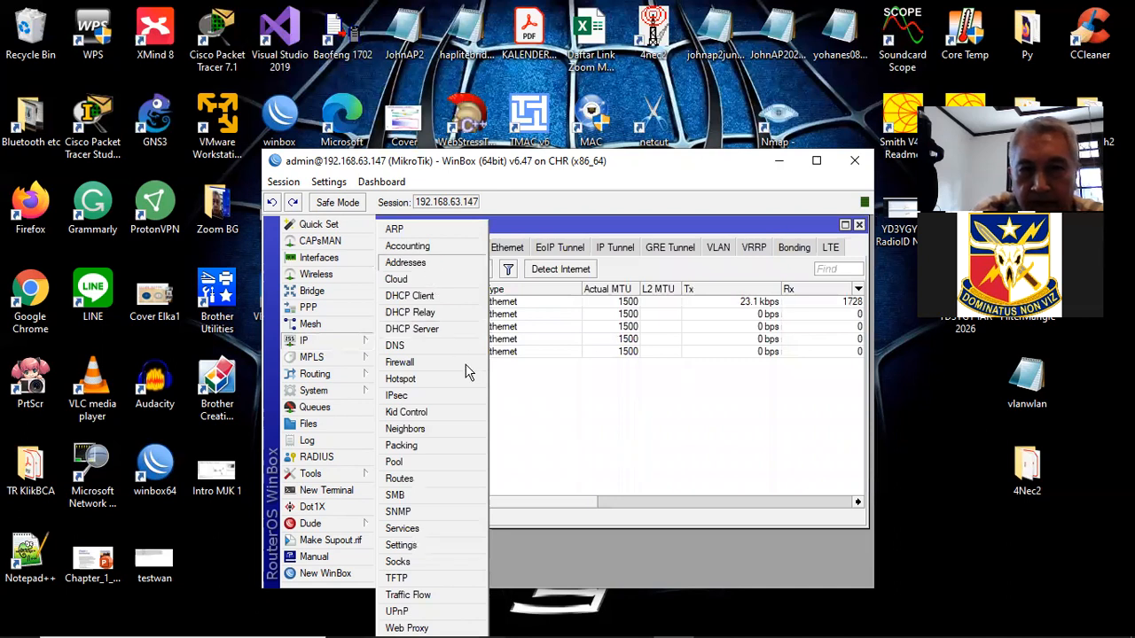
left_click(405, 262)
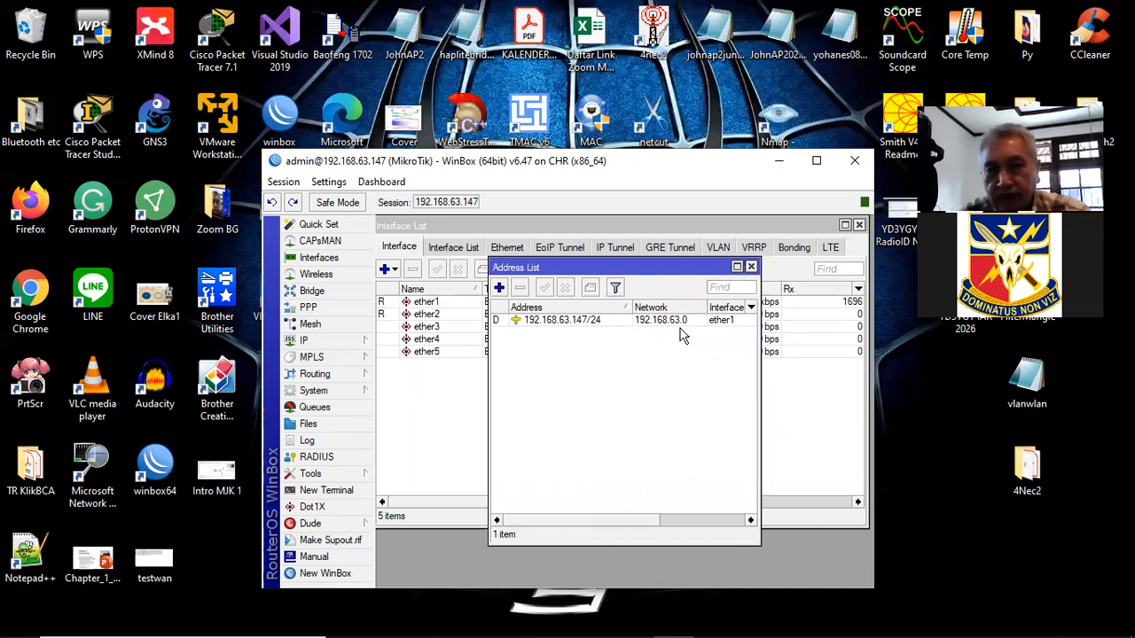
left_click_drag(623, 286, 624, 288)
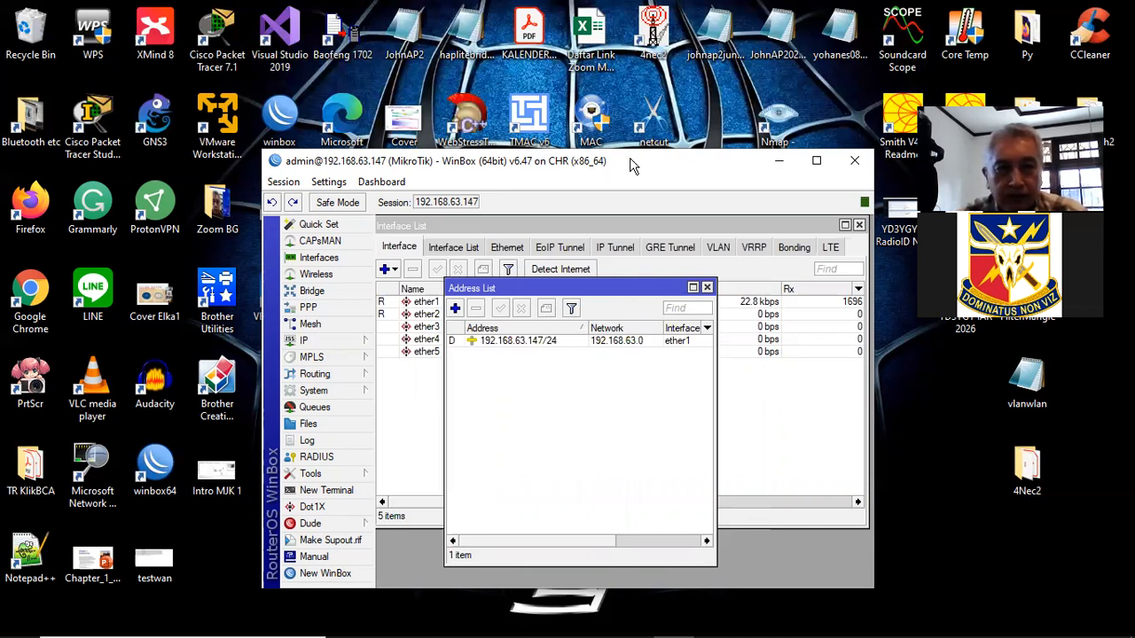
left_click_drag(631, 159, 443, 48)
left_click(151, 461)
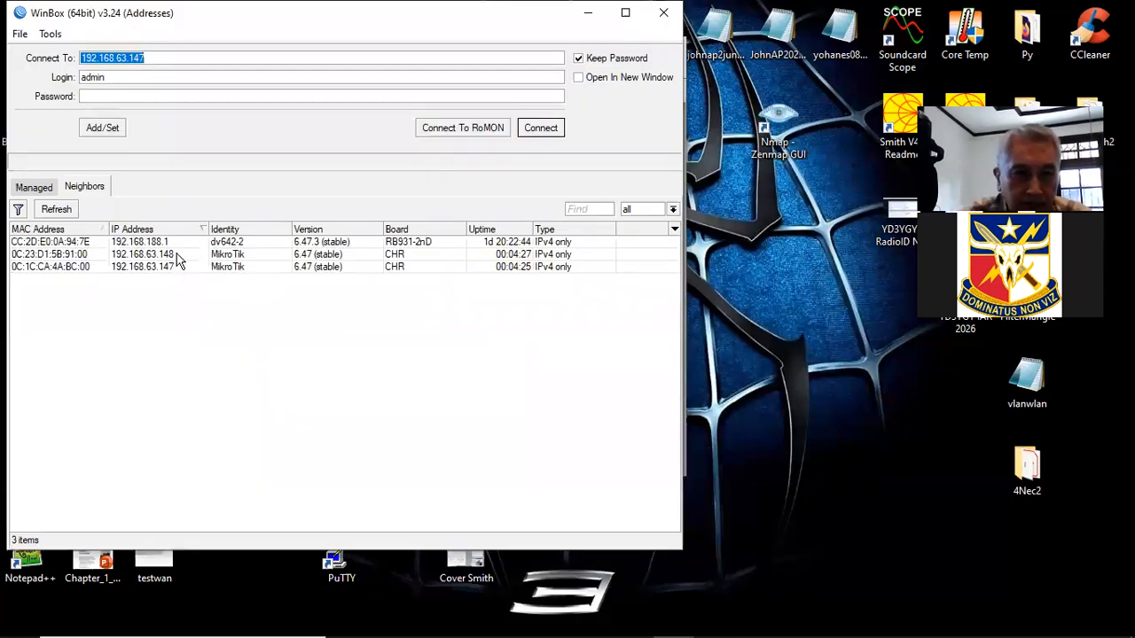
- Connect to 192.168.63.148 and widen its address list to show 192.168.63.148/24 on ether1
left_click(234, 254)
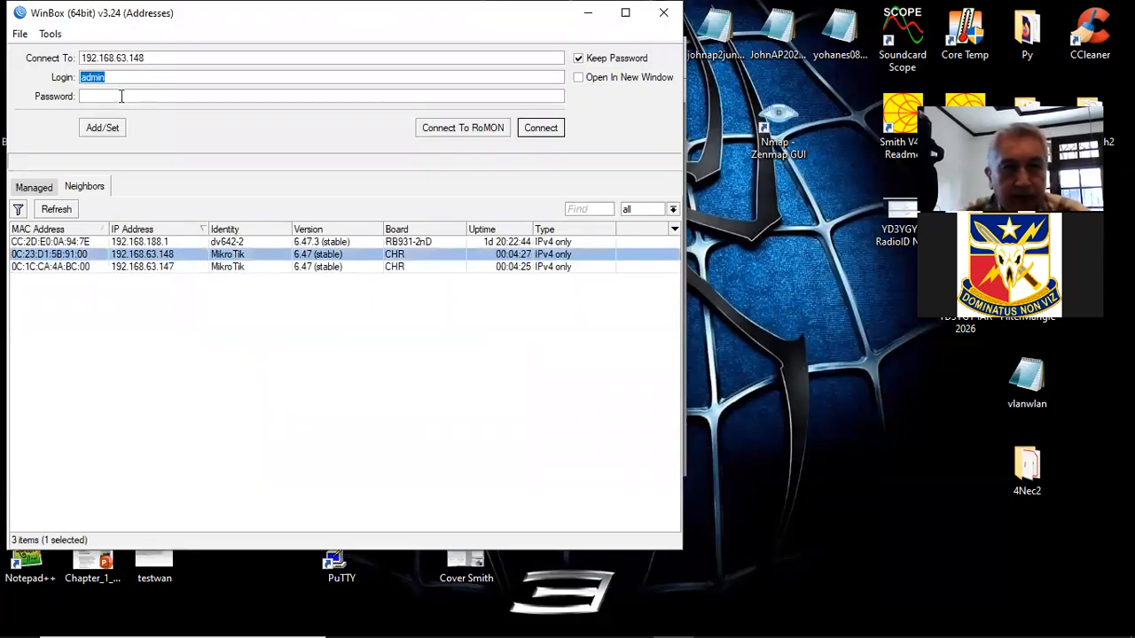
left_click(542, 129)
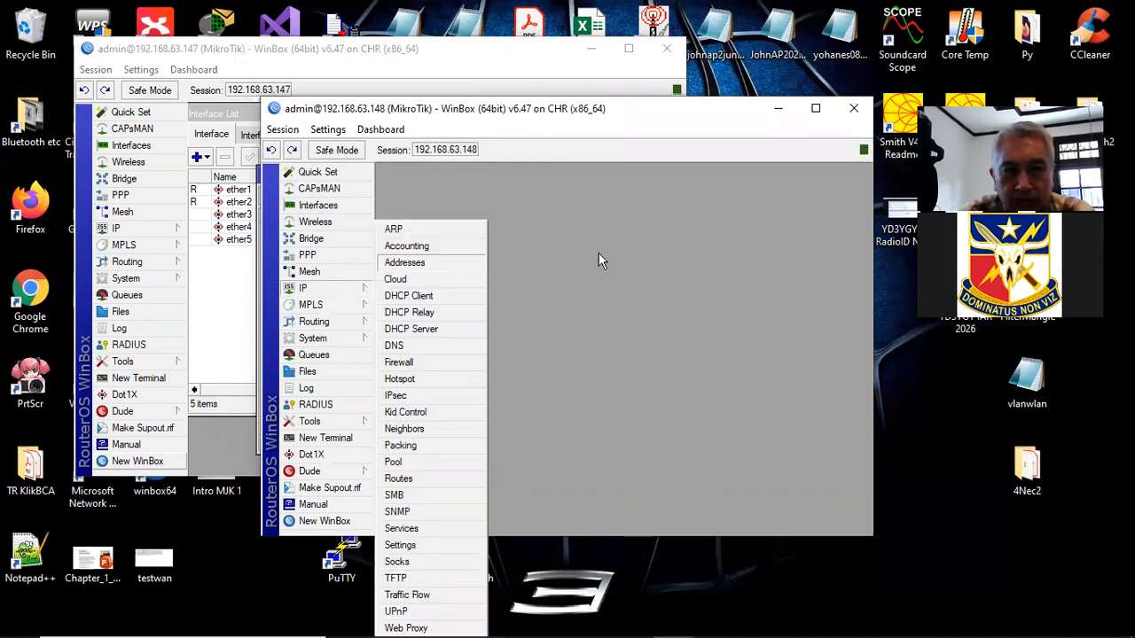
left_click_drag(588, 252, 616, 252)
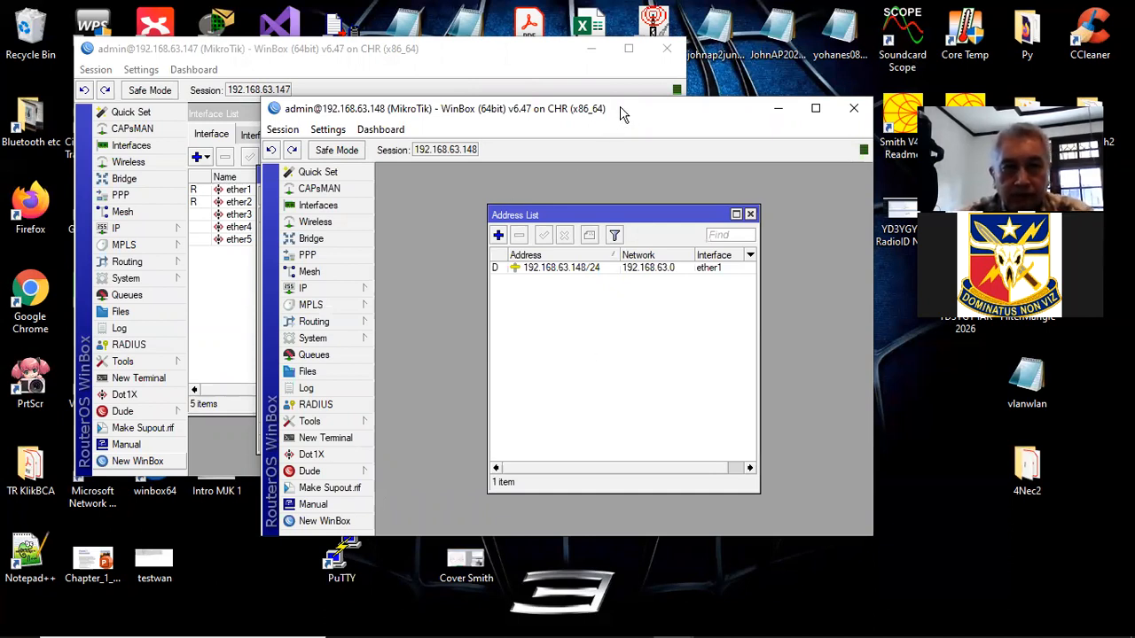
left_click_drag(621, 113, 676, 152)
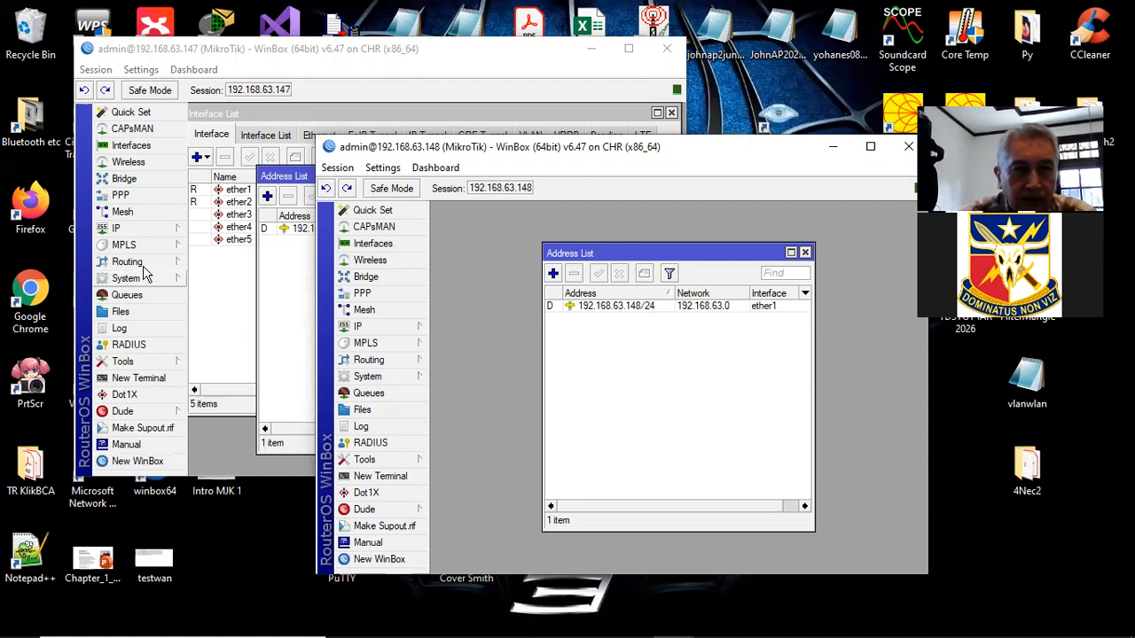
left_click(168, 279)
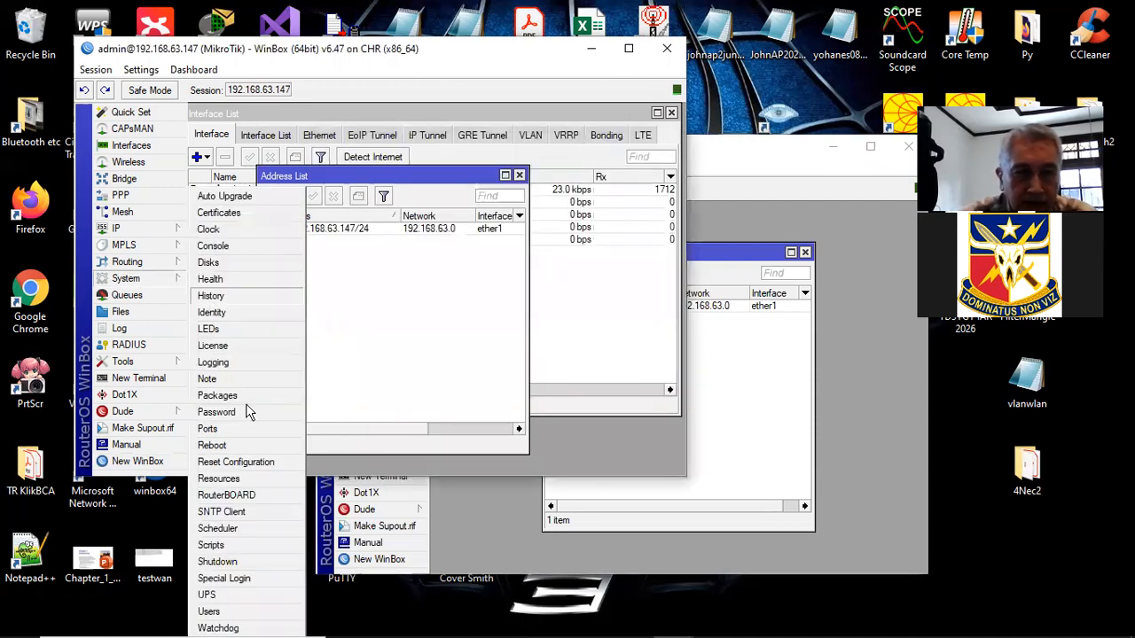
- Set the first router's identity to MikroTik1
left_click(249, 312)
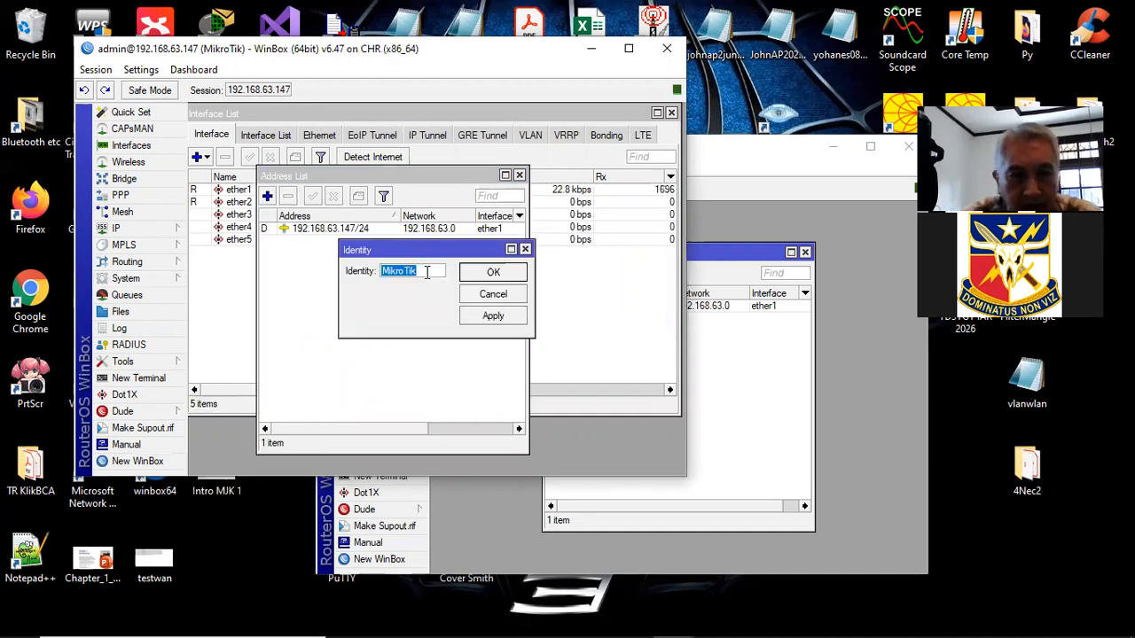
left_click(427, 272)
type("1")
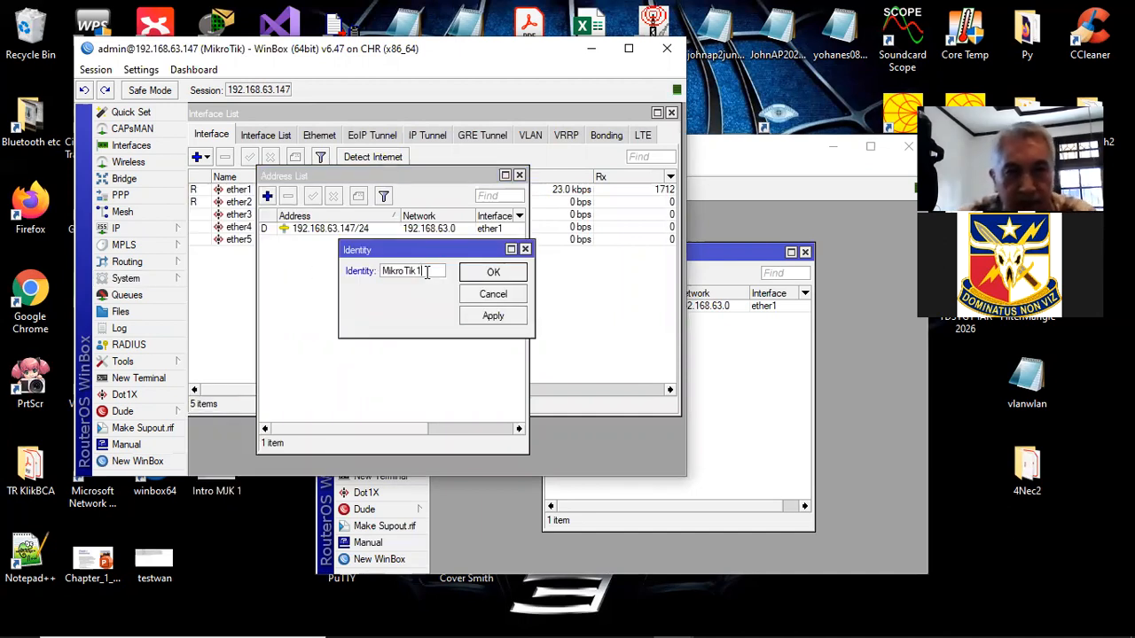
left_click(494, 316)
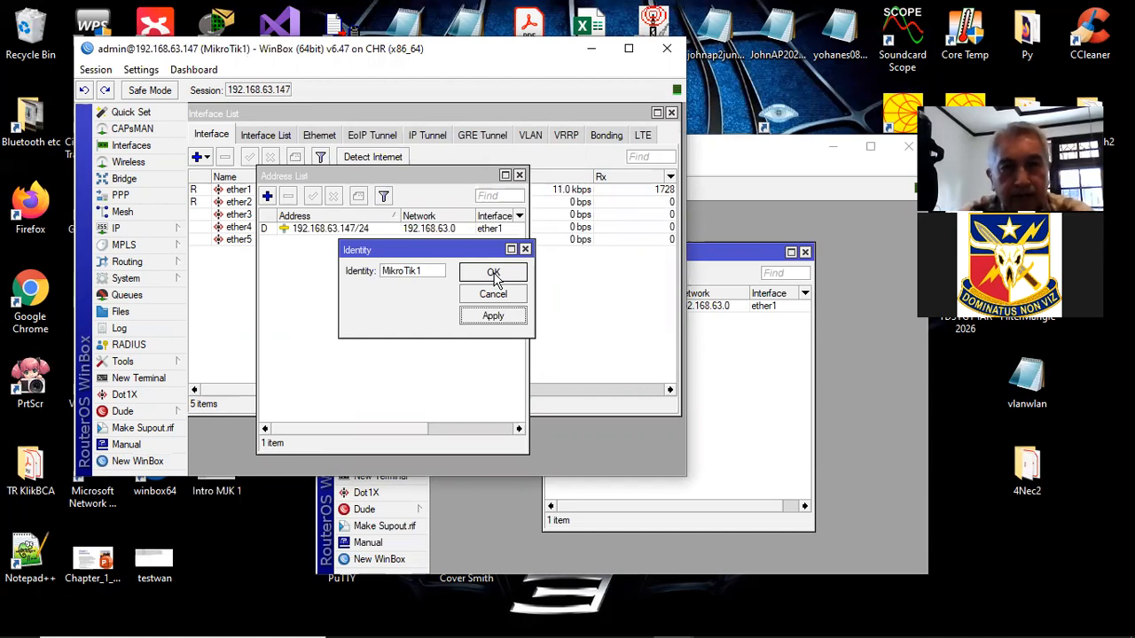
left_click(494, 274)
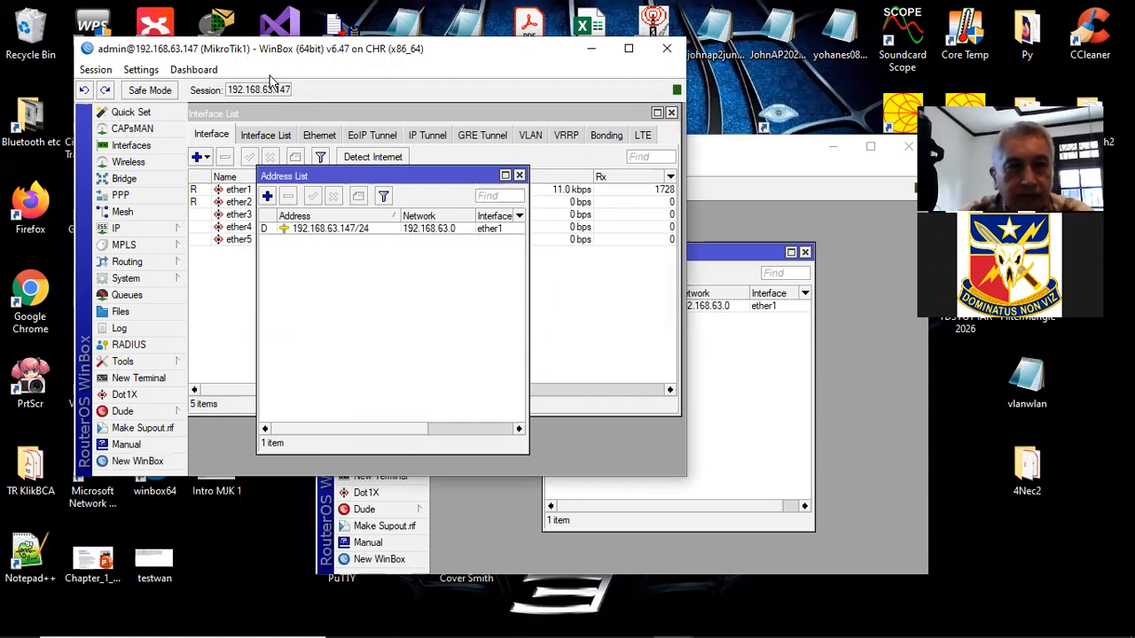
- Set the second router's identity to MikroTik2 and minimise its WinBox window
left_click(770, 149)
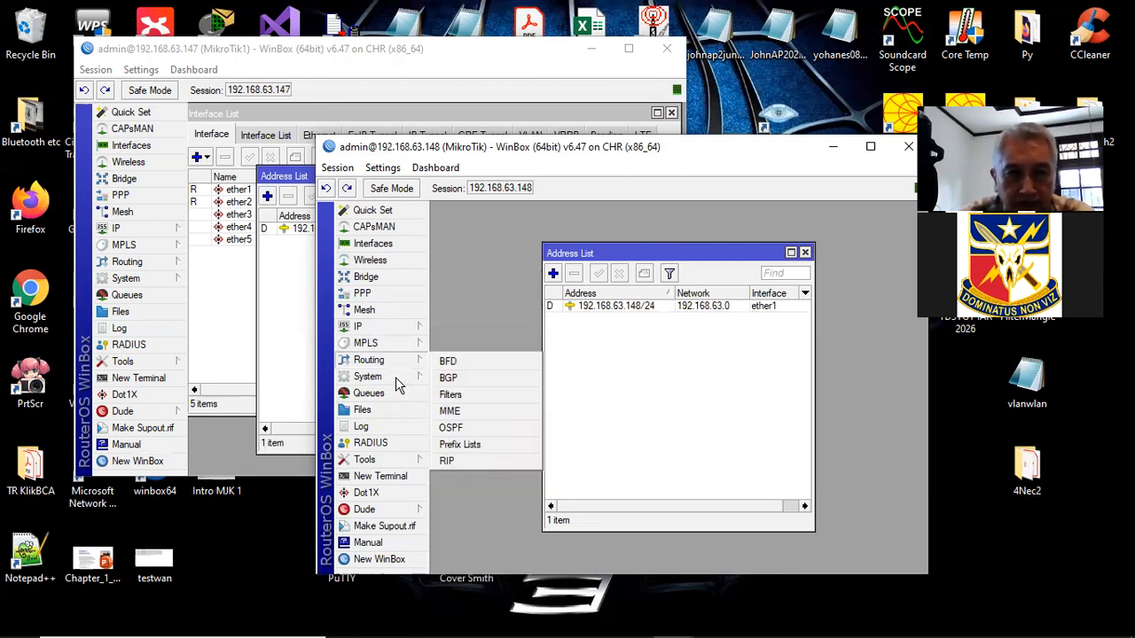
mouse_move(396, 377)
left_click(492, 317)
left_click(668, 363)
type("2")
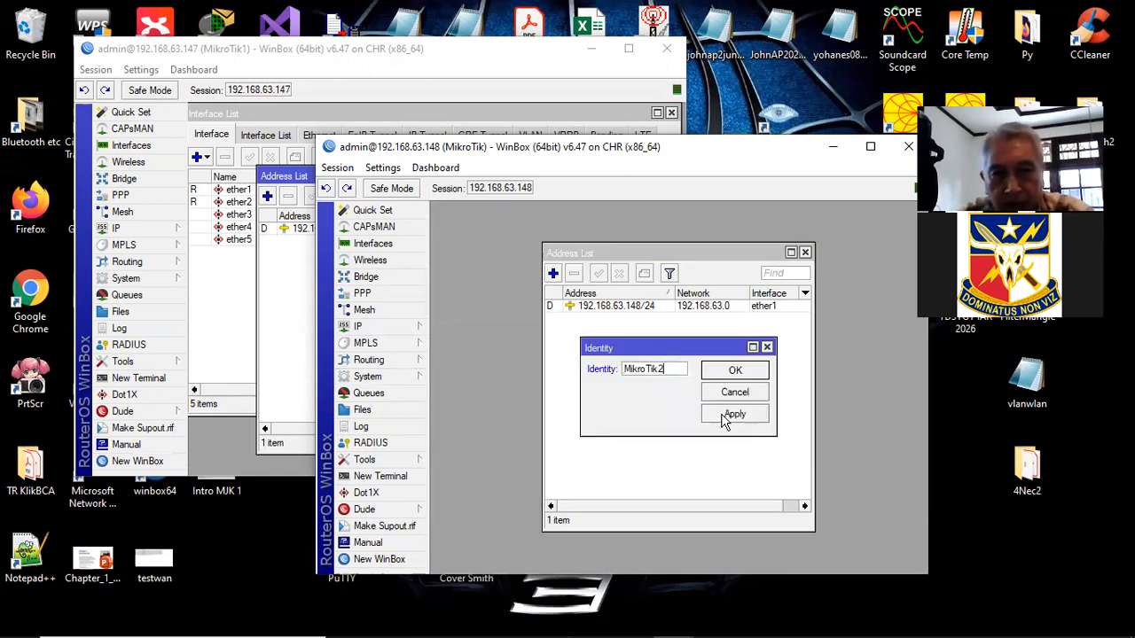
left_click(729, 415)
left_click(734, 373)
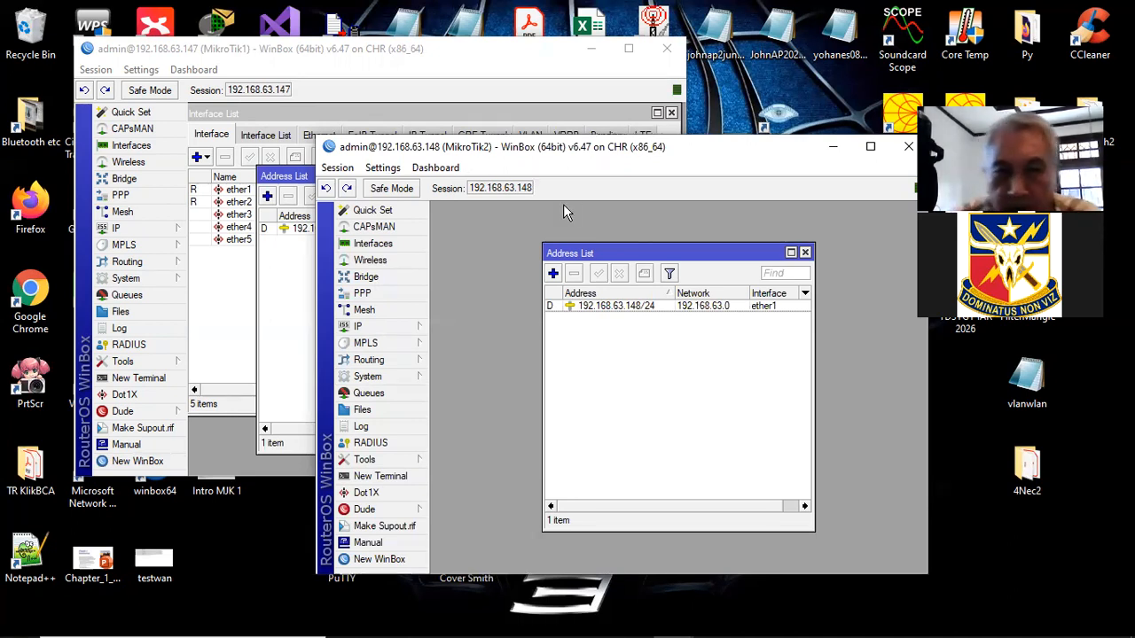
left_click(833, 149)
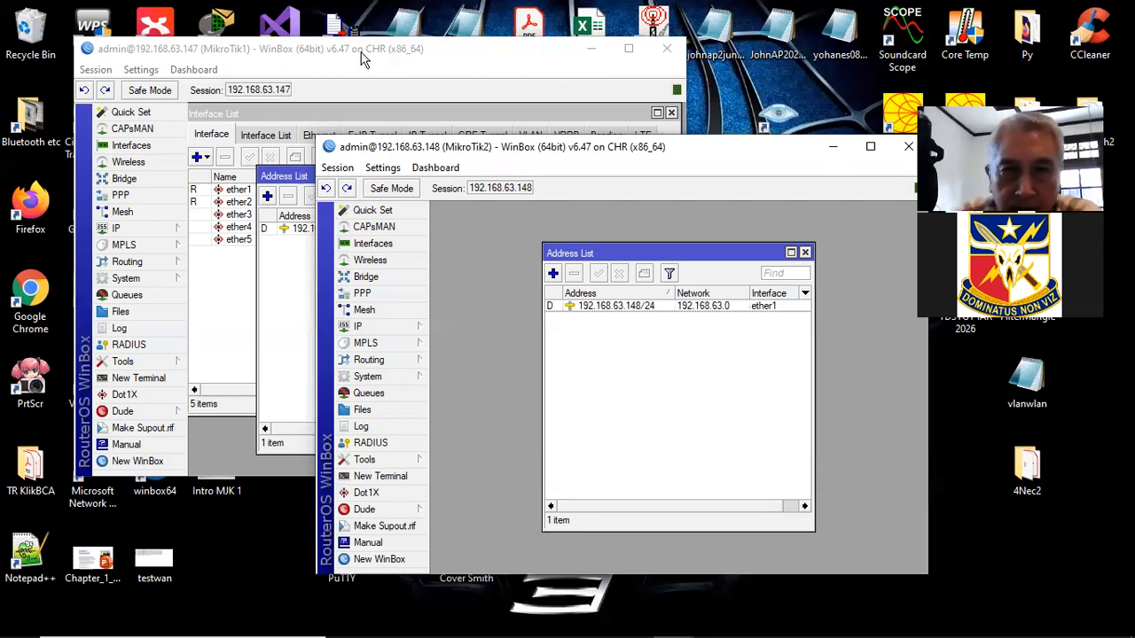
left_click_drag(396, 38, 361, 51)
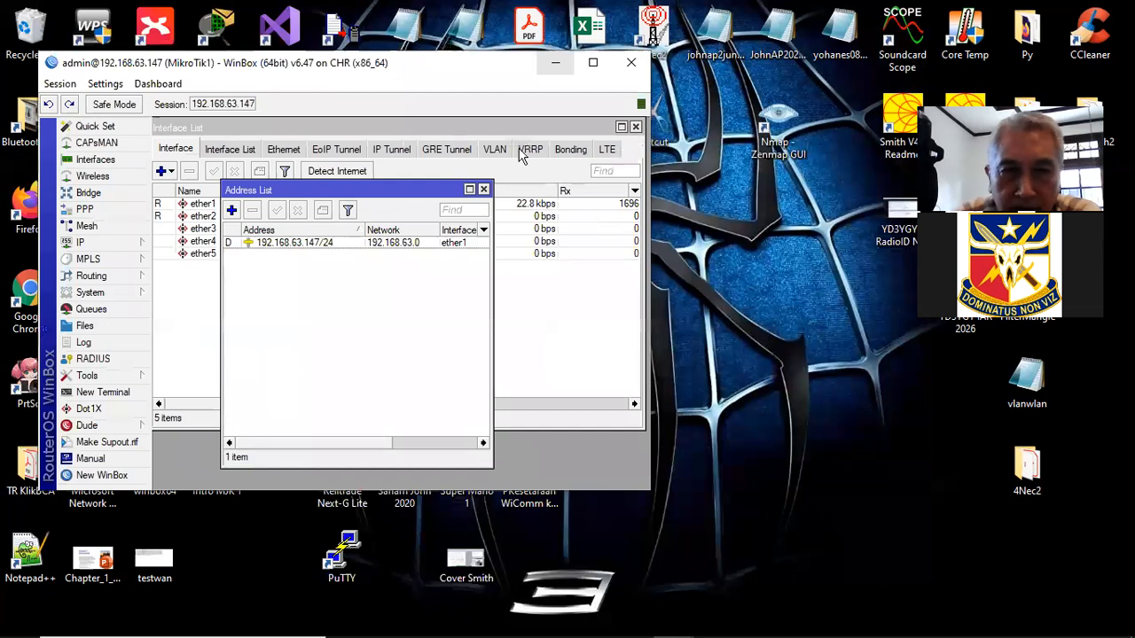
- Back in GNS3, label the router1–PC1 link with an 'IP Statik' note
left_click(556, 63)
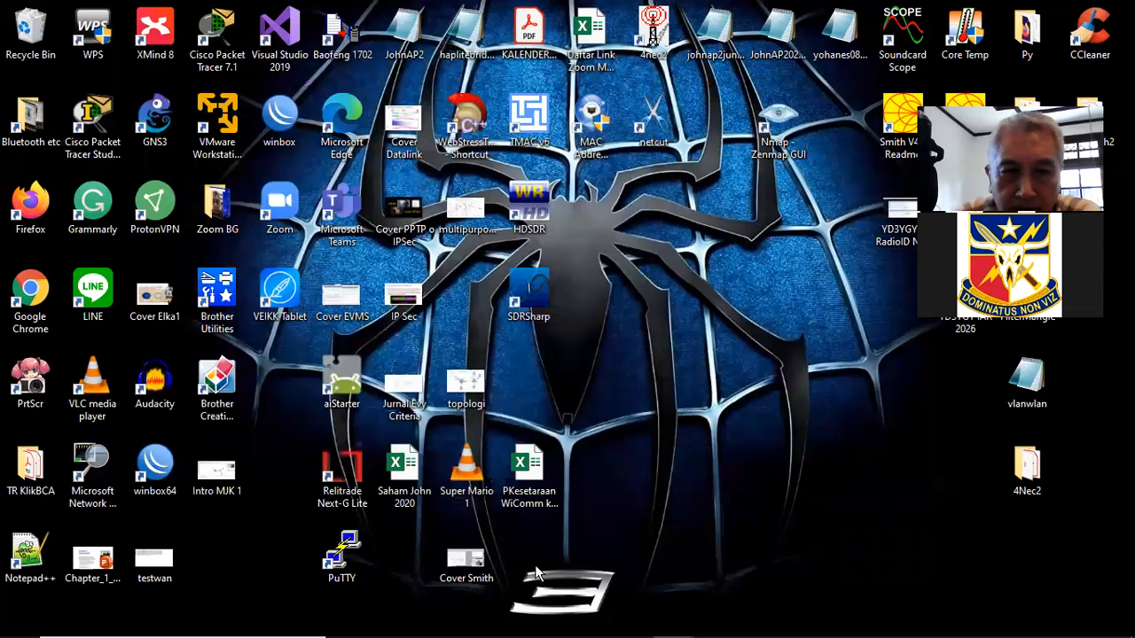
left_click(559, 625)
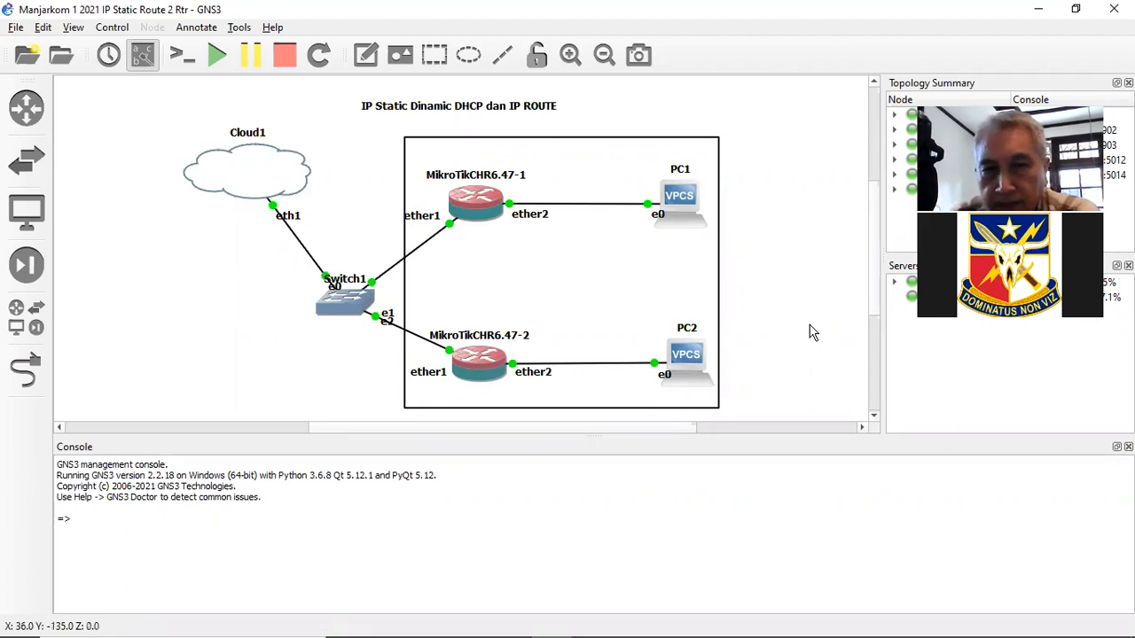
left_click(368, 56)
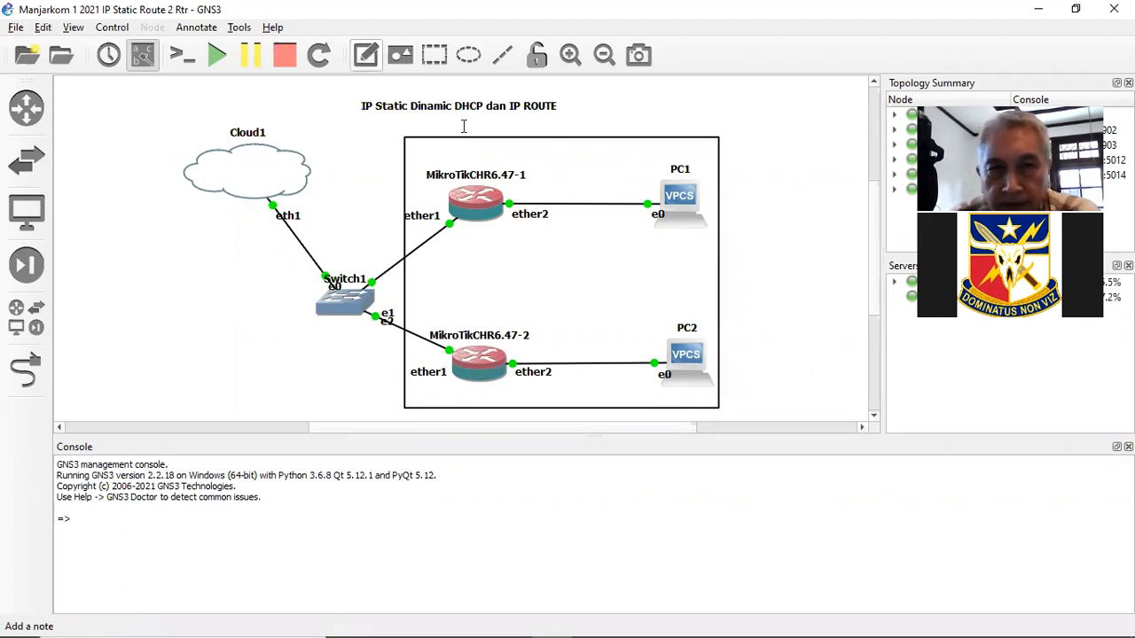
left_click(570, 178)
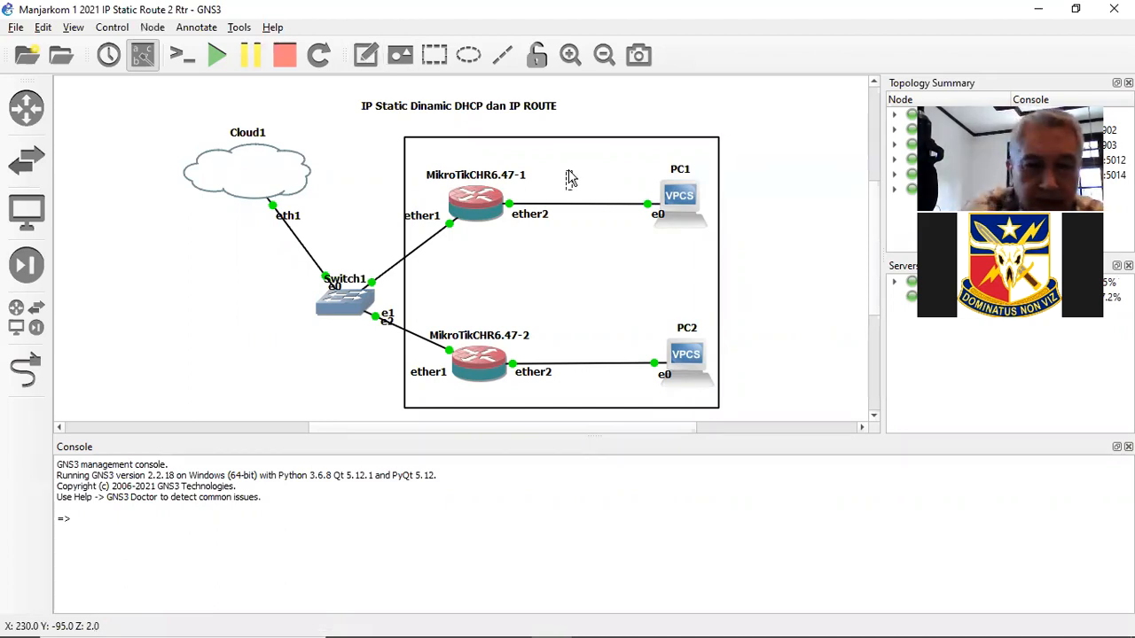
type("ip")
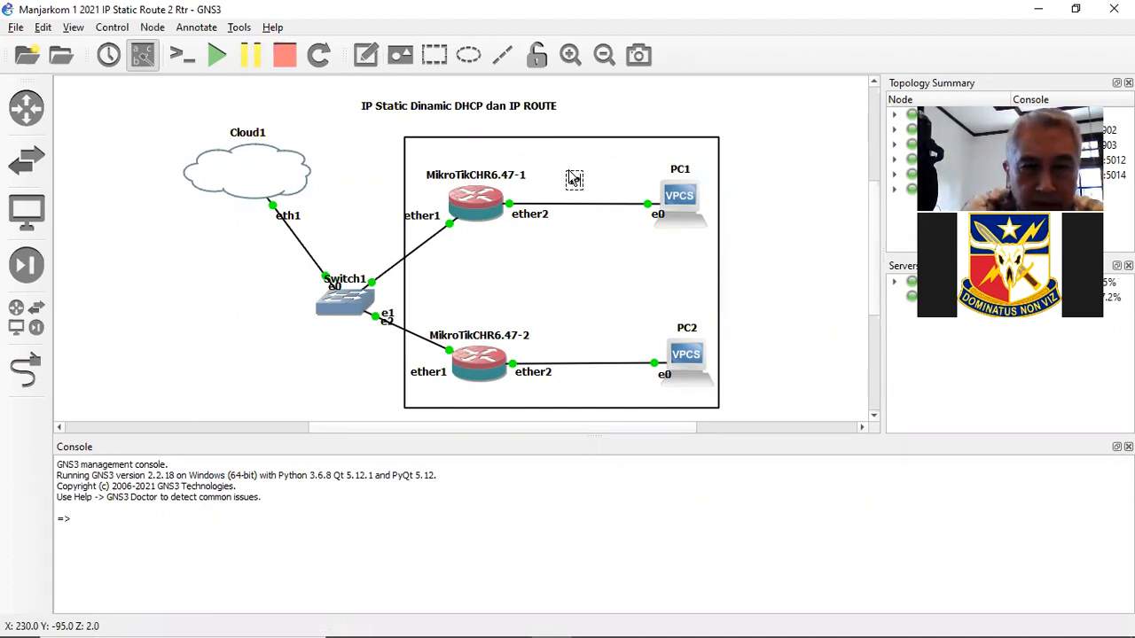
type(" Stat")
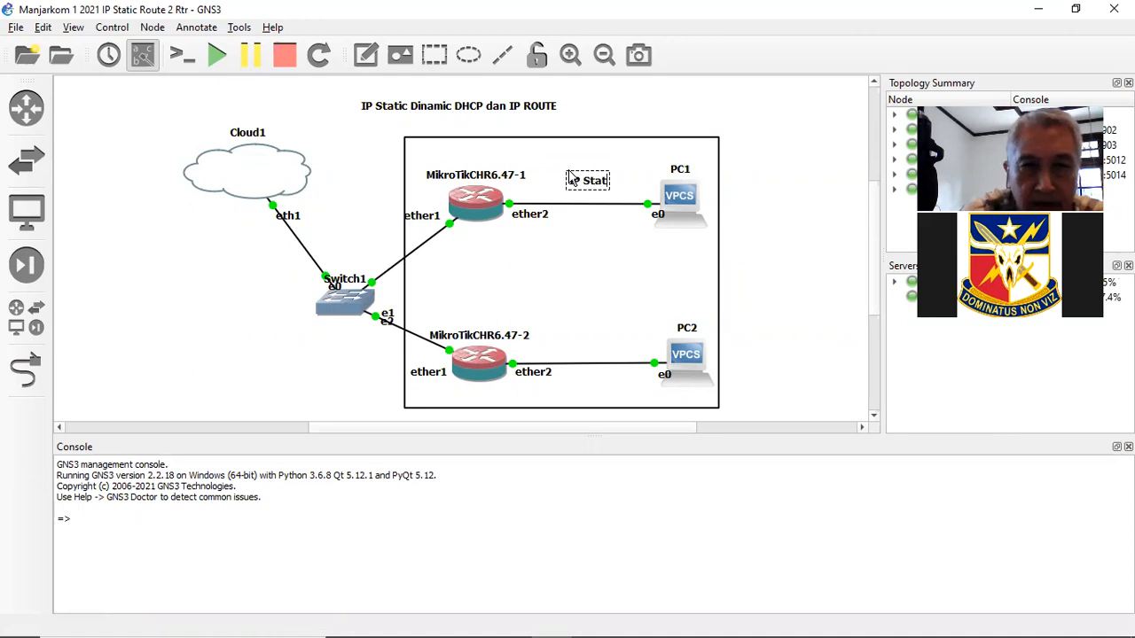
type("ik")
left_click(366, 55)
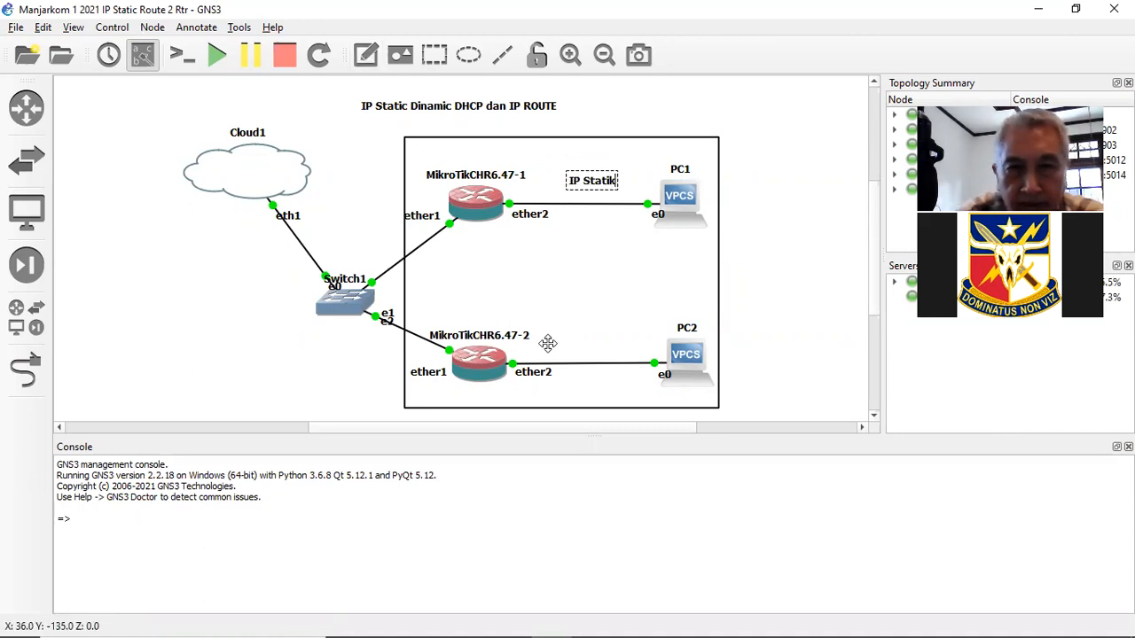
left_click(560, 327)
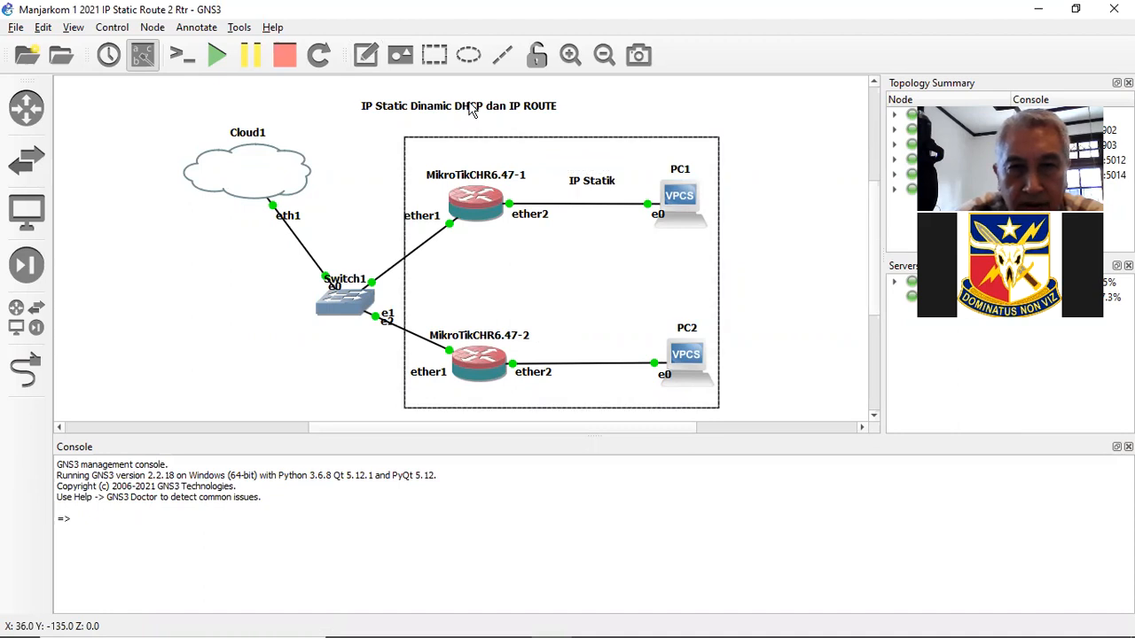
- Add an 'IP Dinamik' note above the router2–PC2 link
left_click(367, 55)
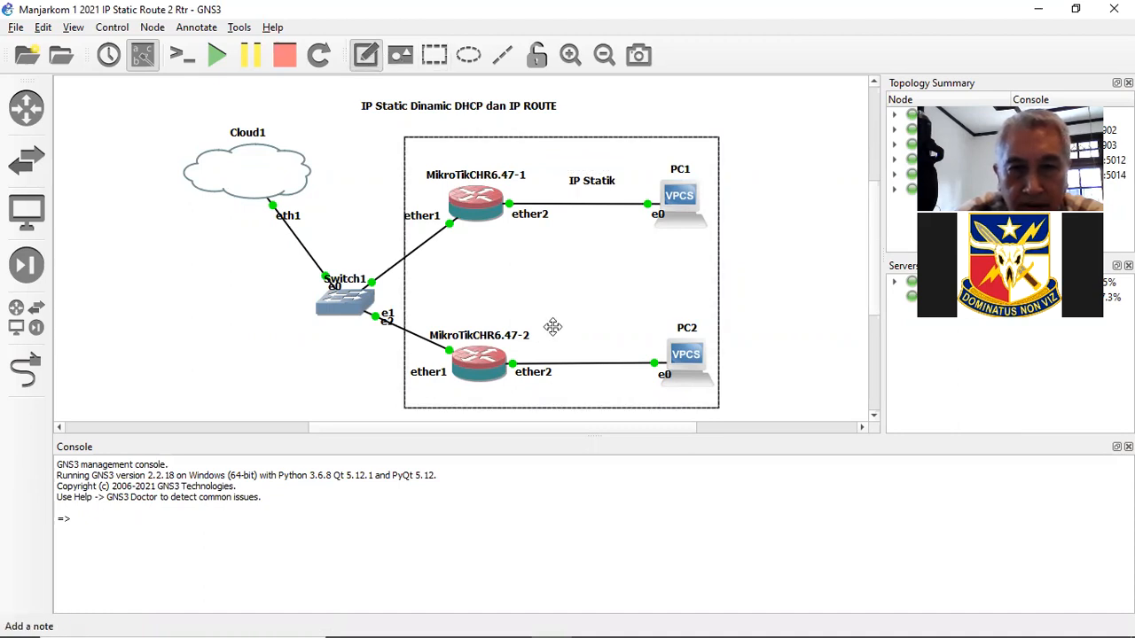
left_click(566, 339)
type("IP Dinam")
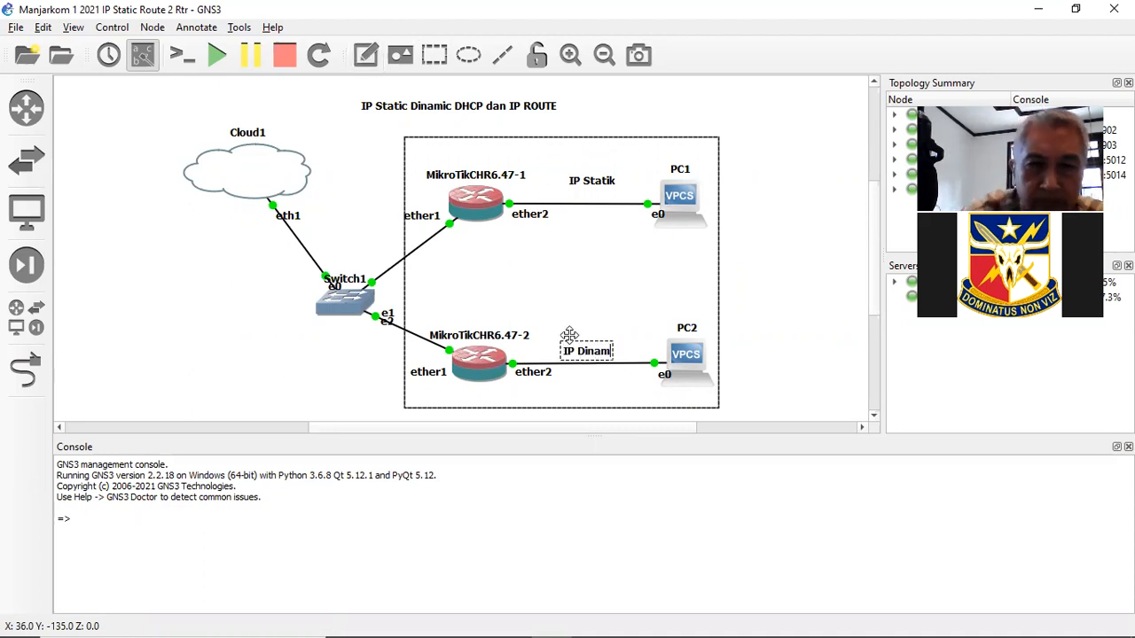
type("ik")
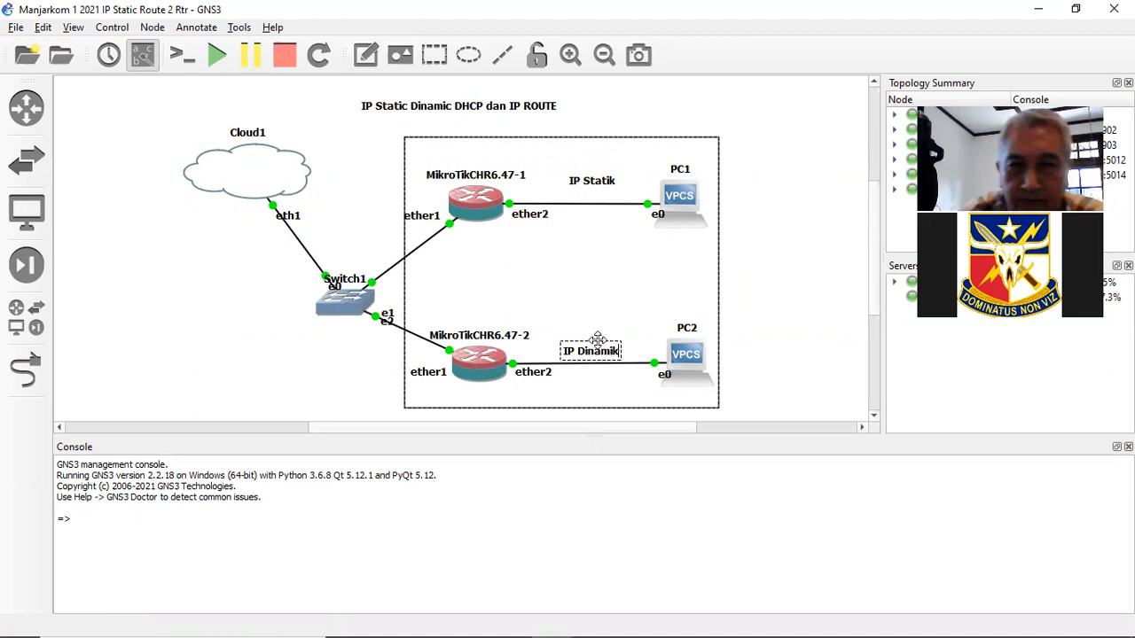
left_click(796, 344)
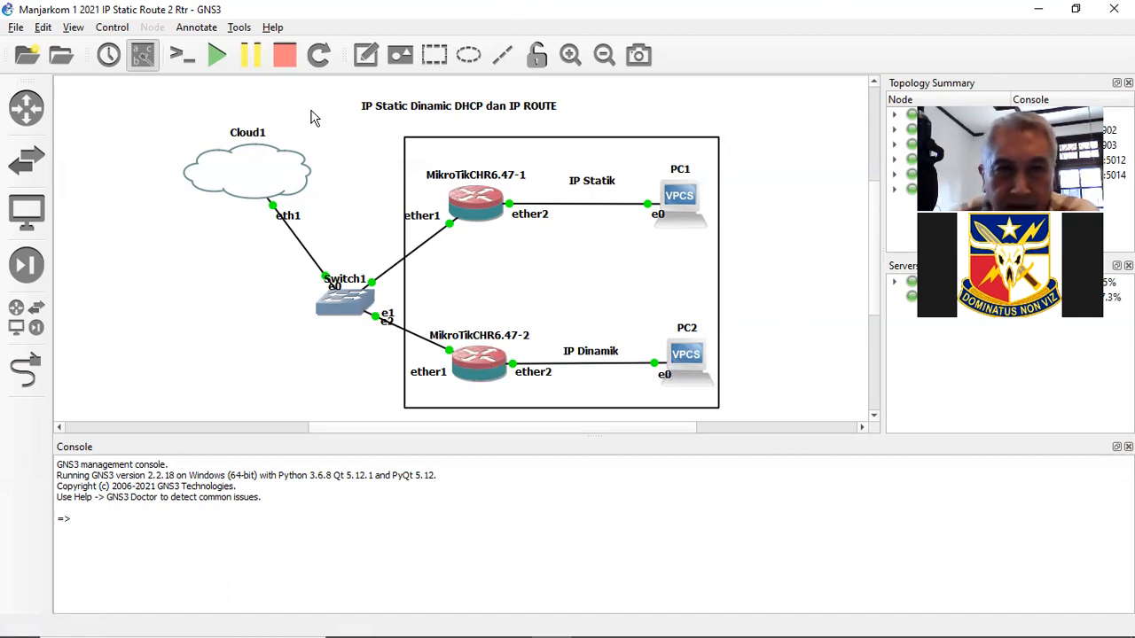
- Add a '192.168.10.0/24' note below the PC1 link
left_click(366, 56)
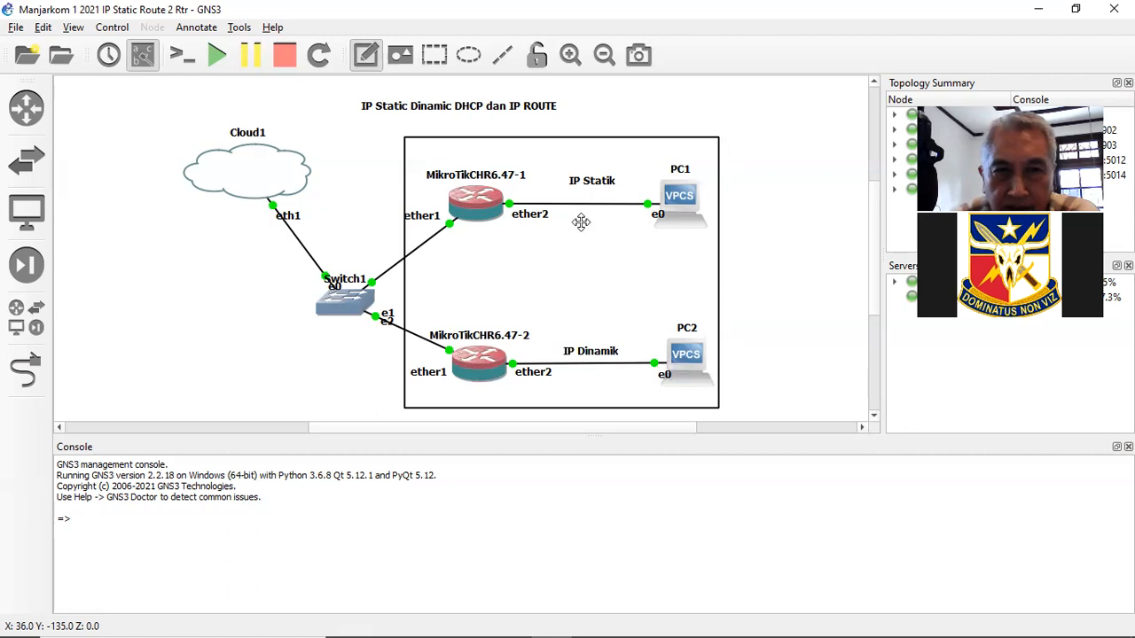
left_click(581, 222)
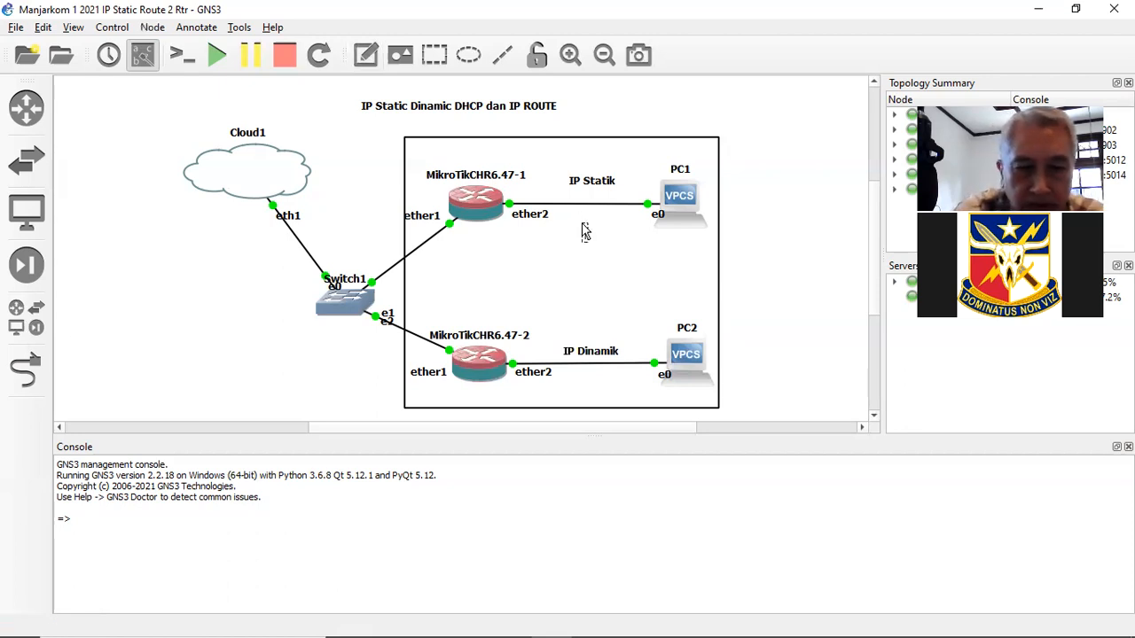
type("92")
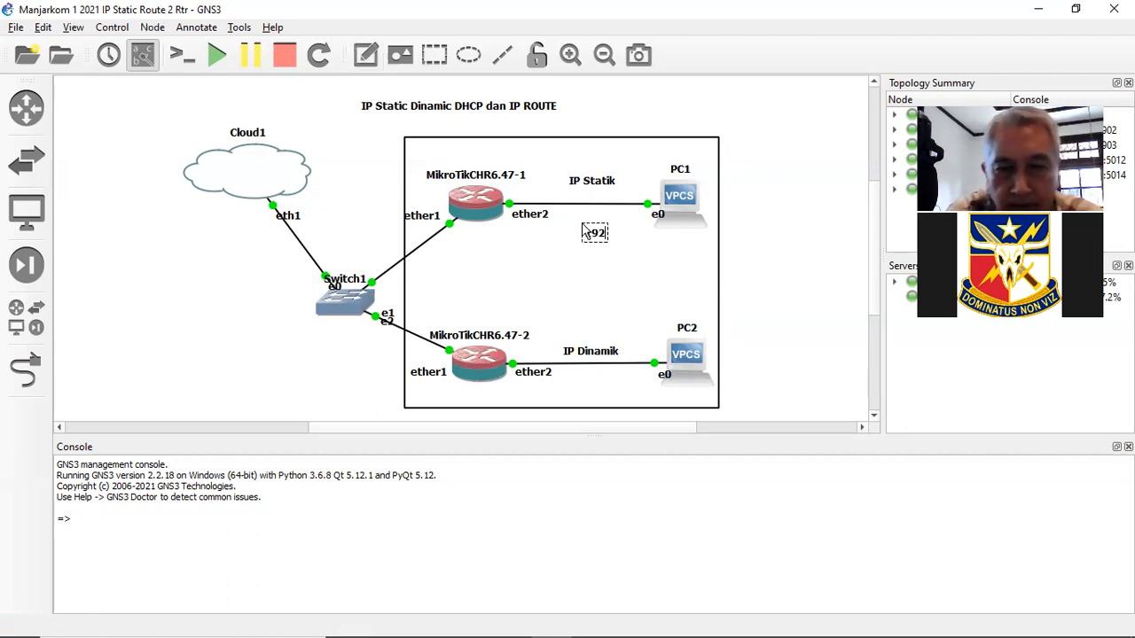
type(".168.10.")
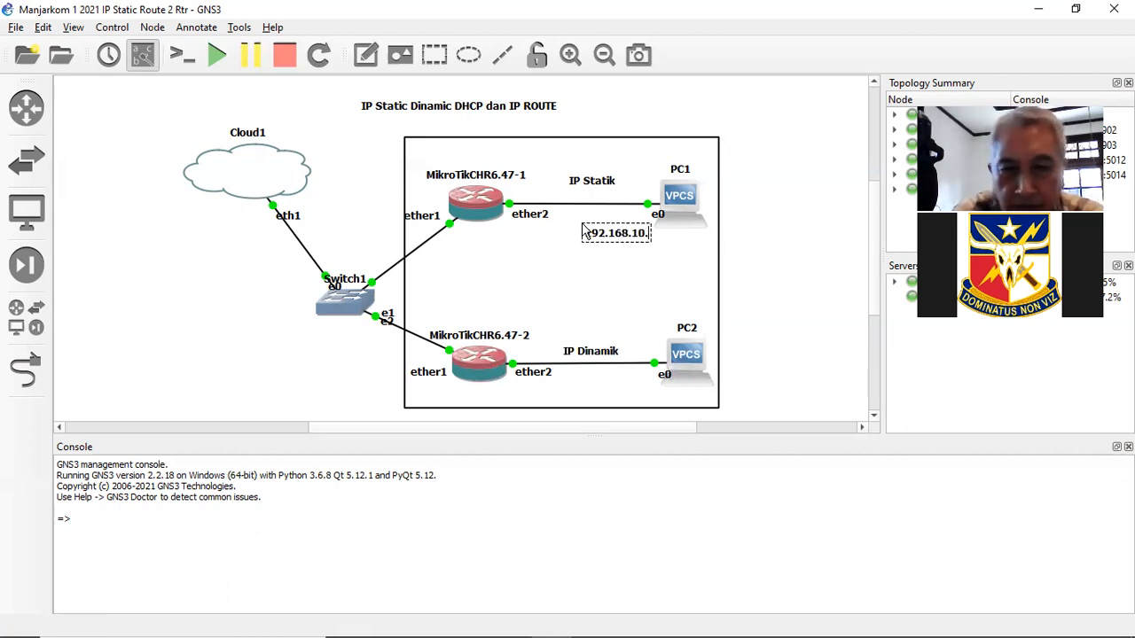
type("0/24")
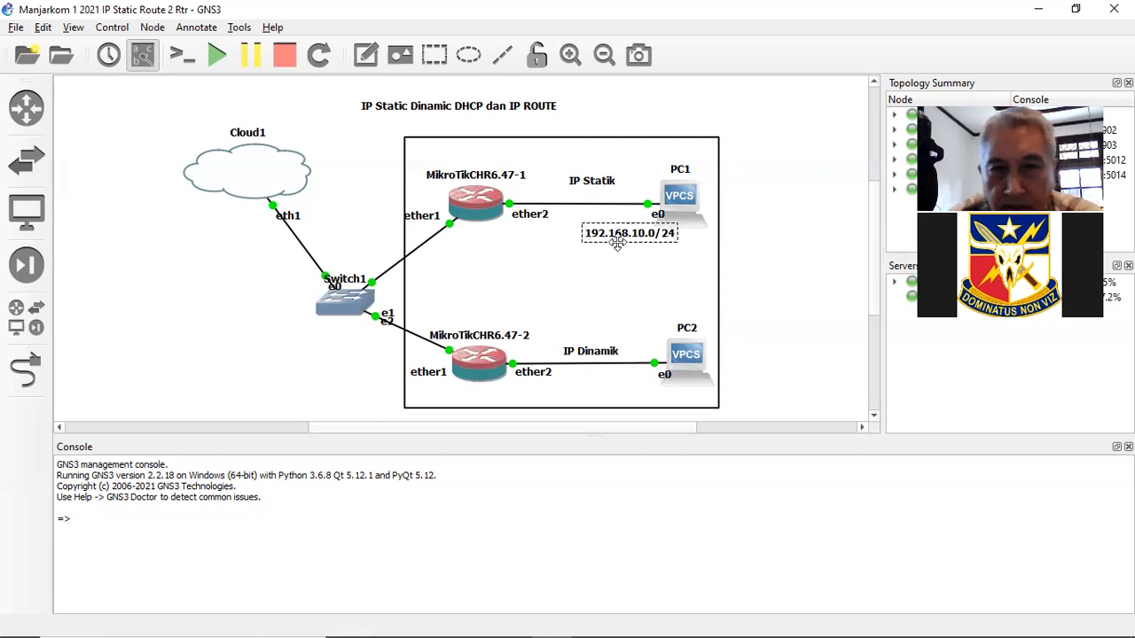
left_click(769, 257)
- Add a '192.168.20.0/24' note below the PC2 link
left_click(365, 55)
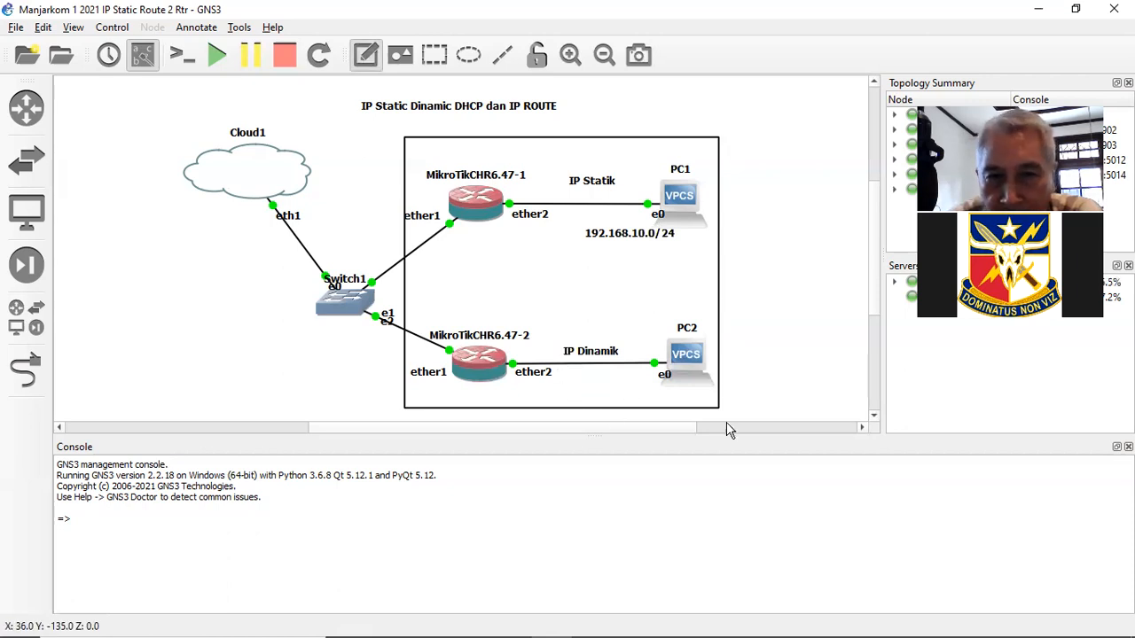
left_click(595, 393)
type("192.168.20.0")
type("24")
left_click(745, 375)
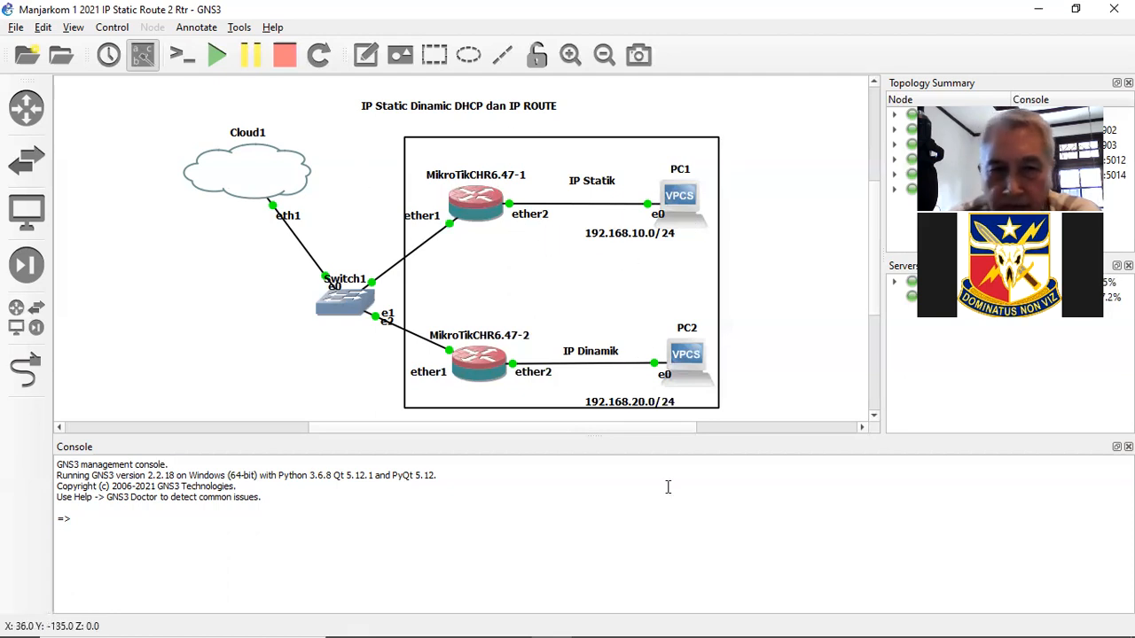
mouse_move(656, 629)
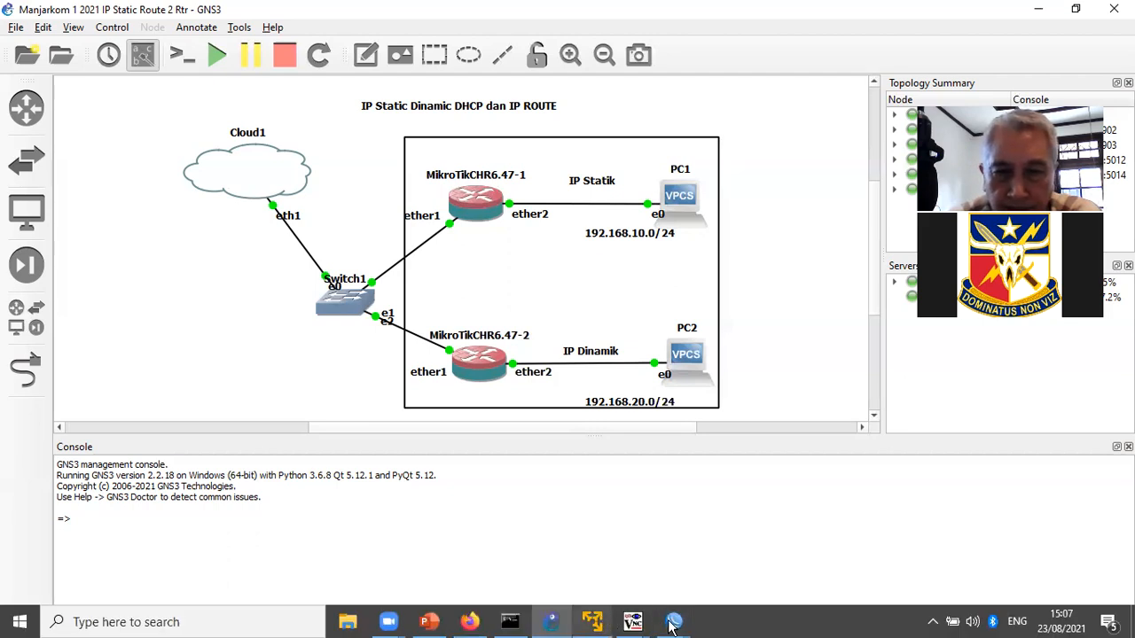
- Bring up MikroTik1's IP address list in WinBox
left_click(621, 577)
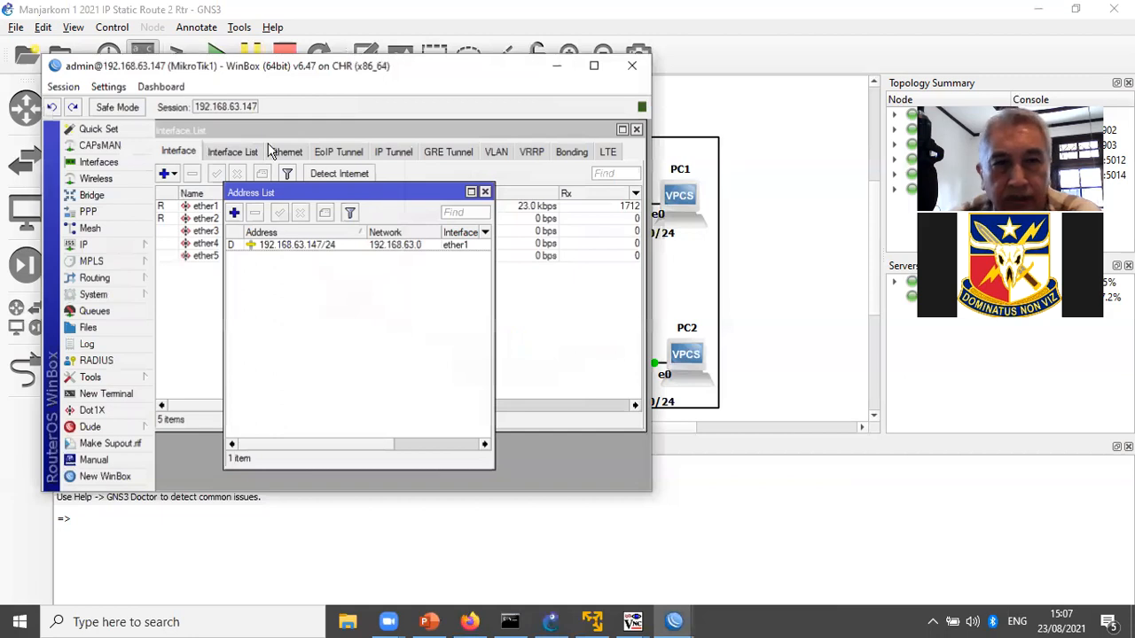
left_click(484, 189)
left_click(108, 247)
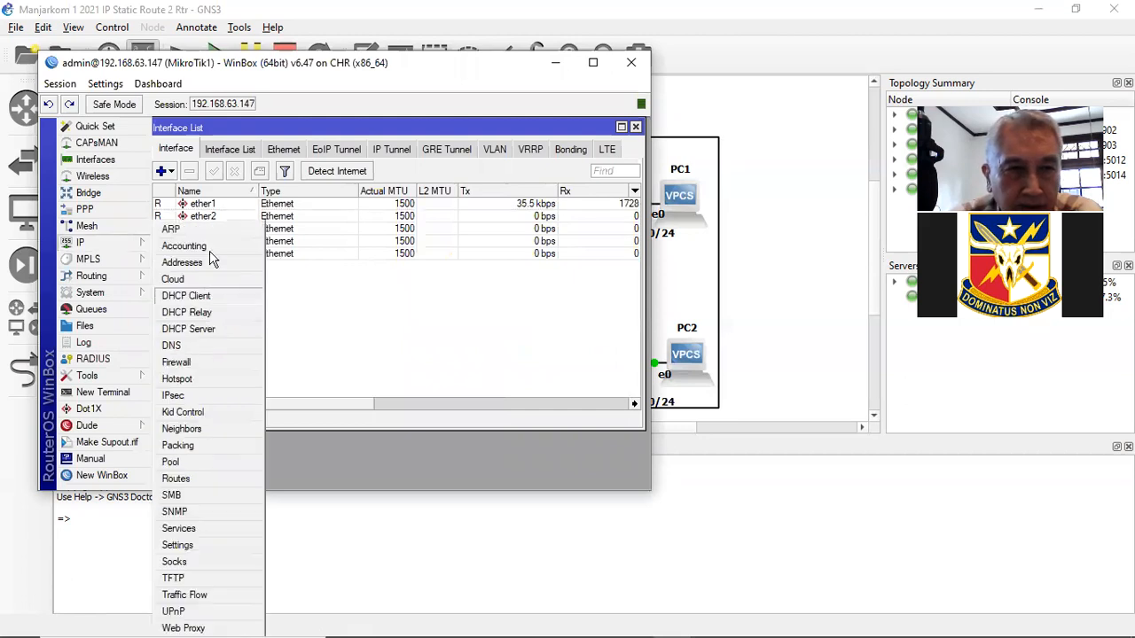
left_click(209, 261)
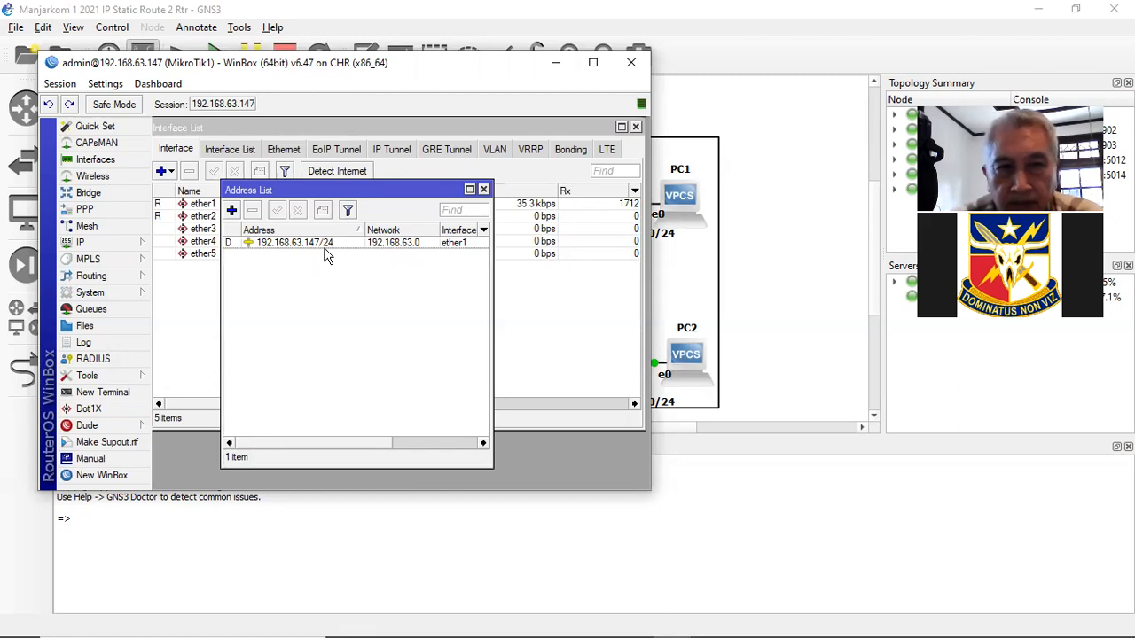
- Add the address 192.168.10.1/24 on interface ether2 and apply it
left_click(233, 211)
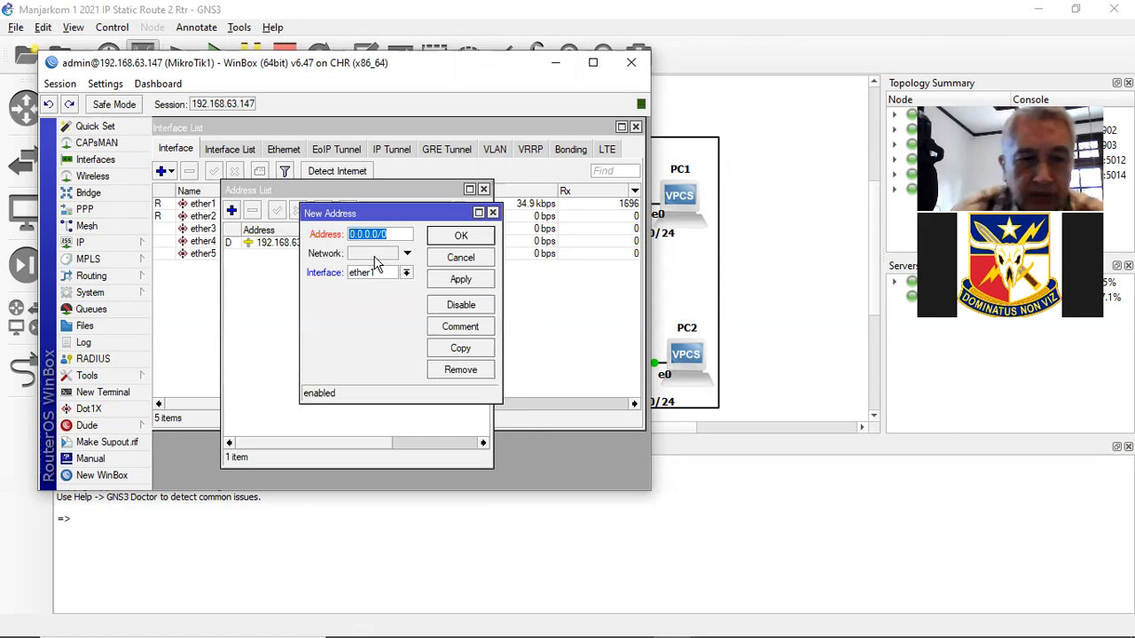
type("192")
type(".168")
type(".10.")
type("1")
type("/24")
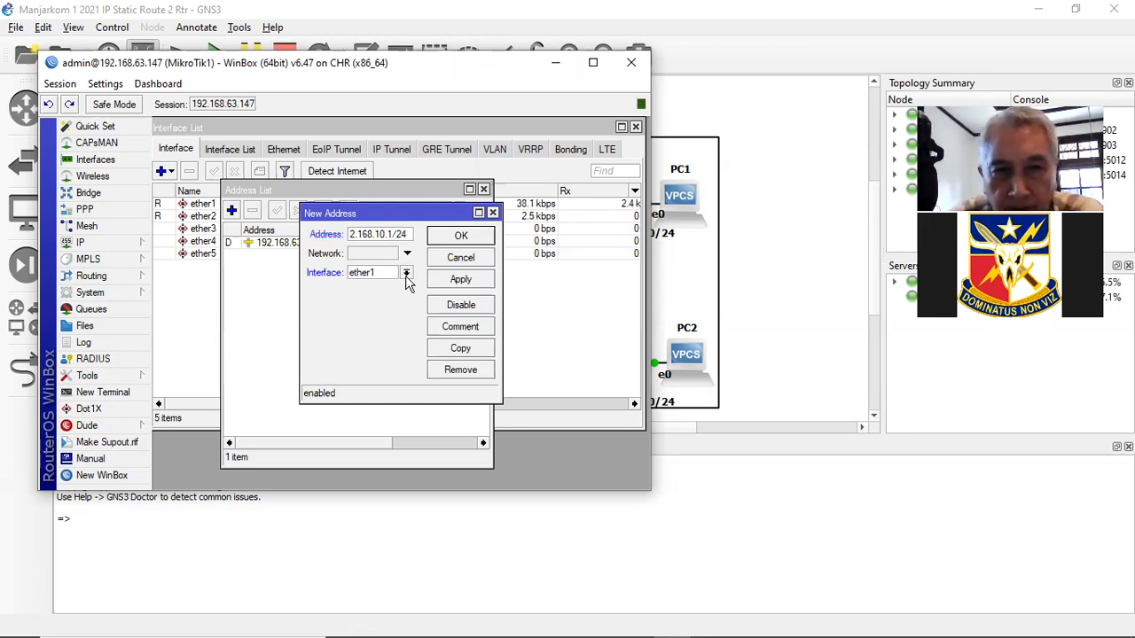
left_click(390, 273)
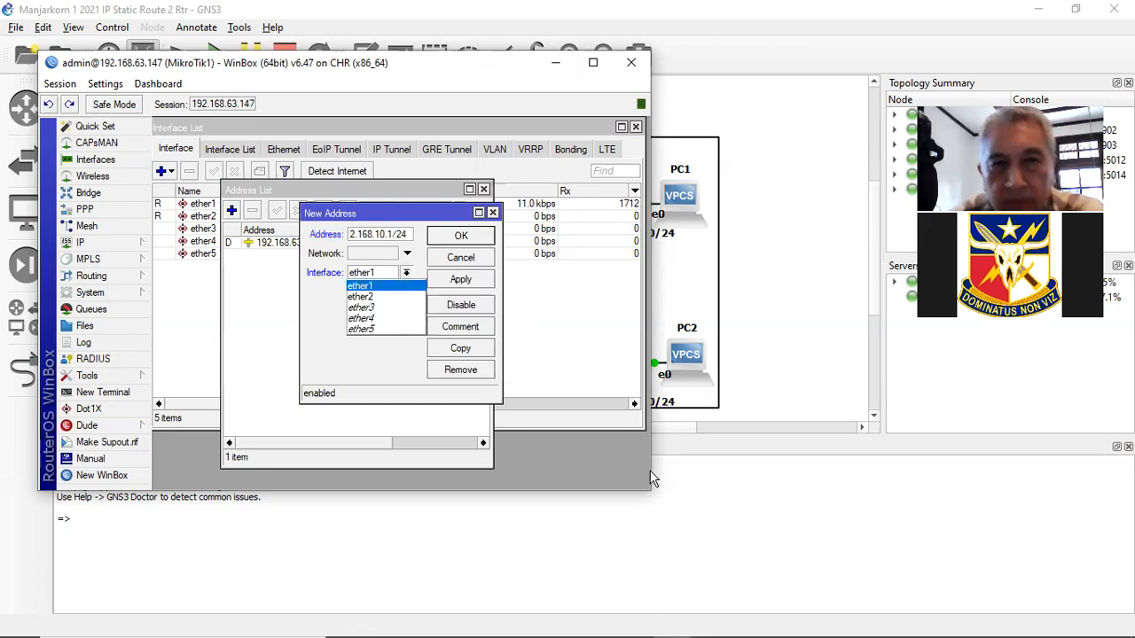
left_click(394, 297)
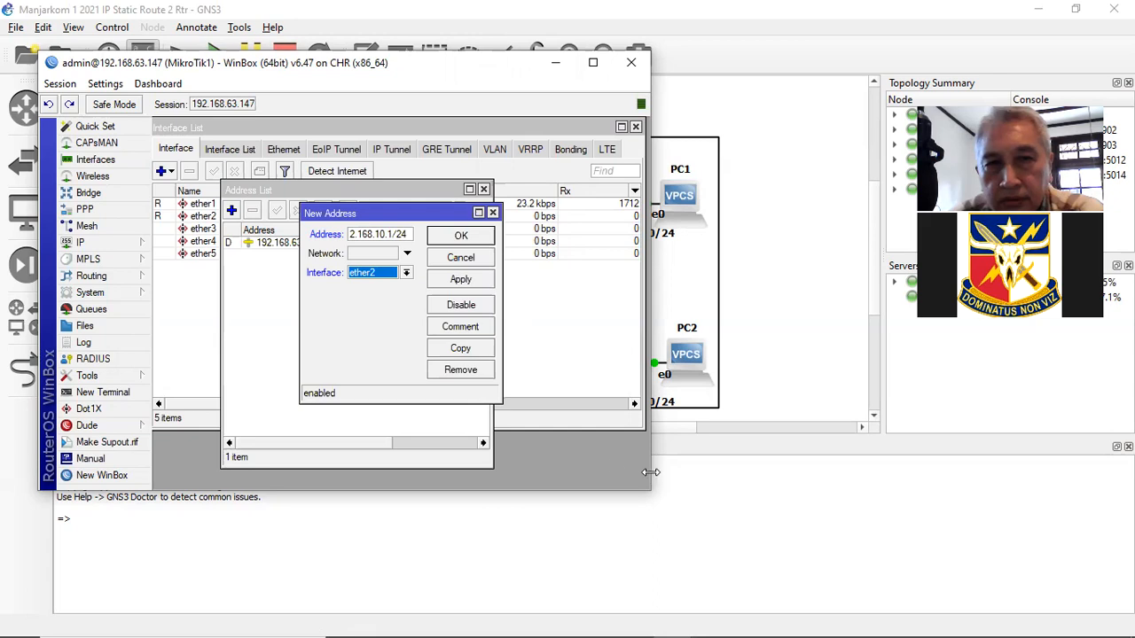
left_click(449, 283)
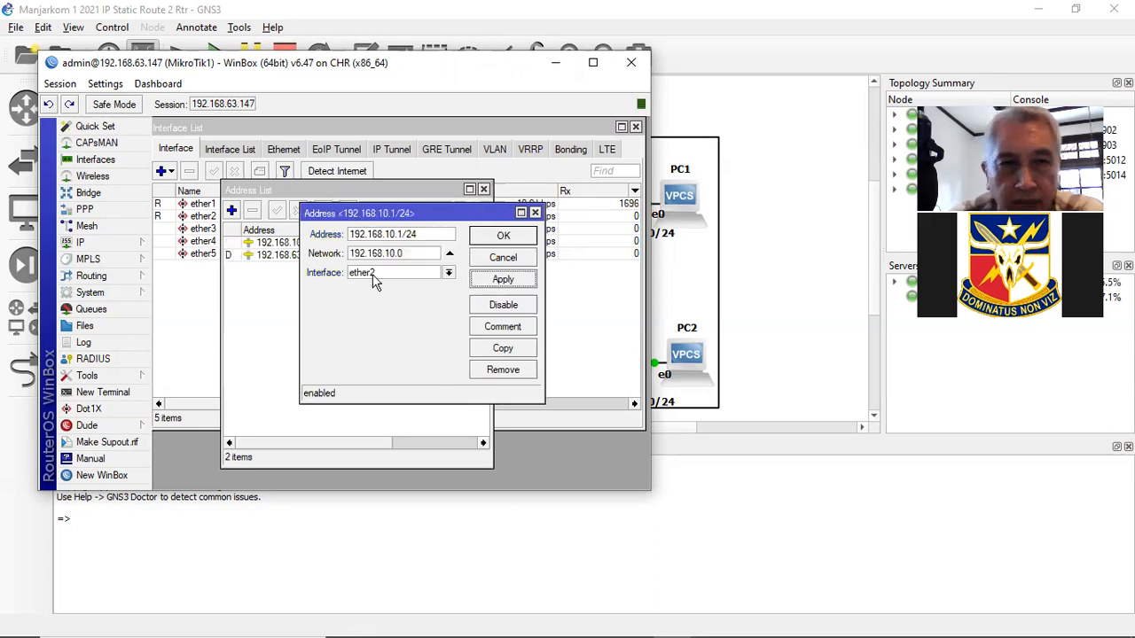
key("Return")
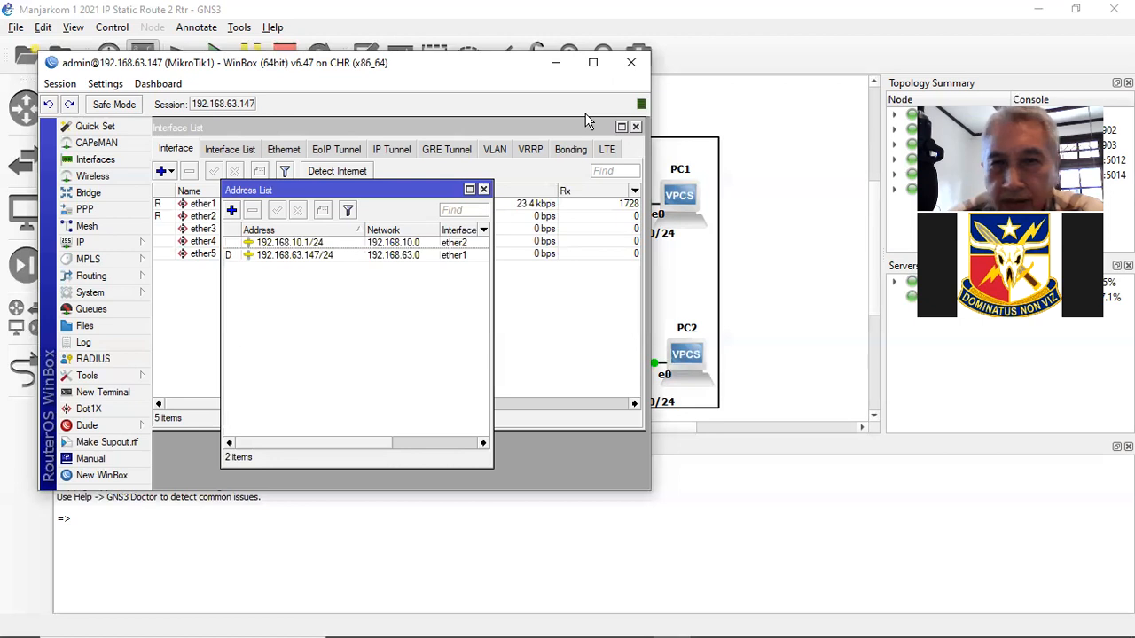
- Hide WinBox, review PC1's configuration without changes, and bring up PC1's node menu again
left_click(556, 62)
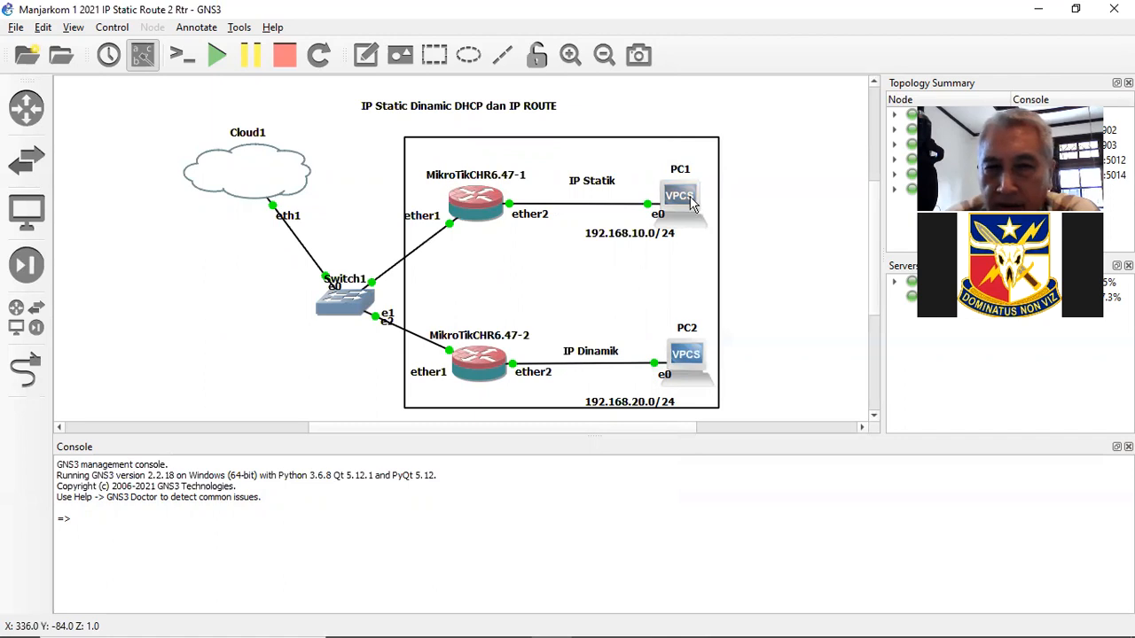
mouse_move(693, 203)
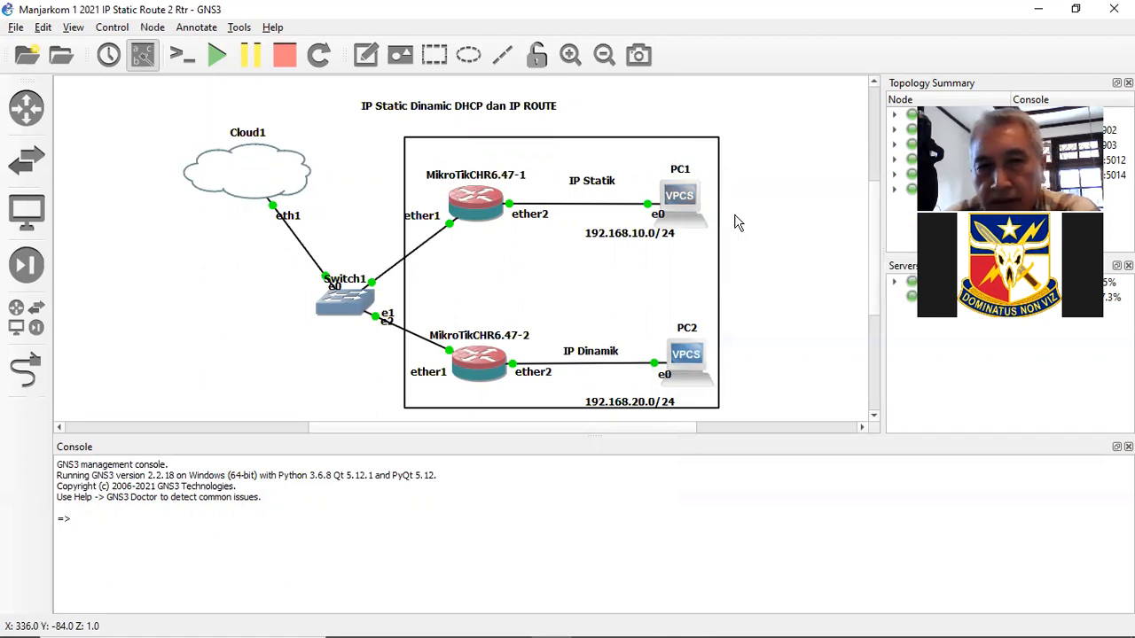
right_click(683, 204)
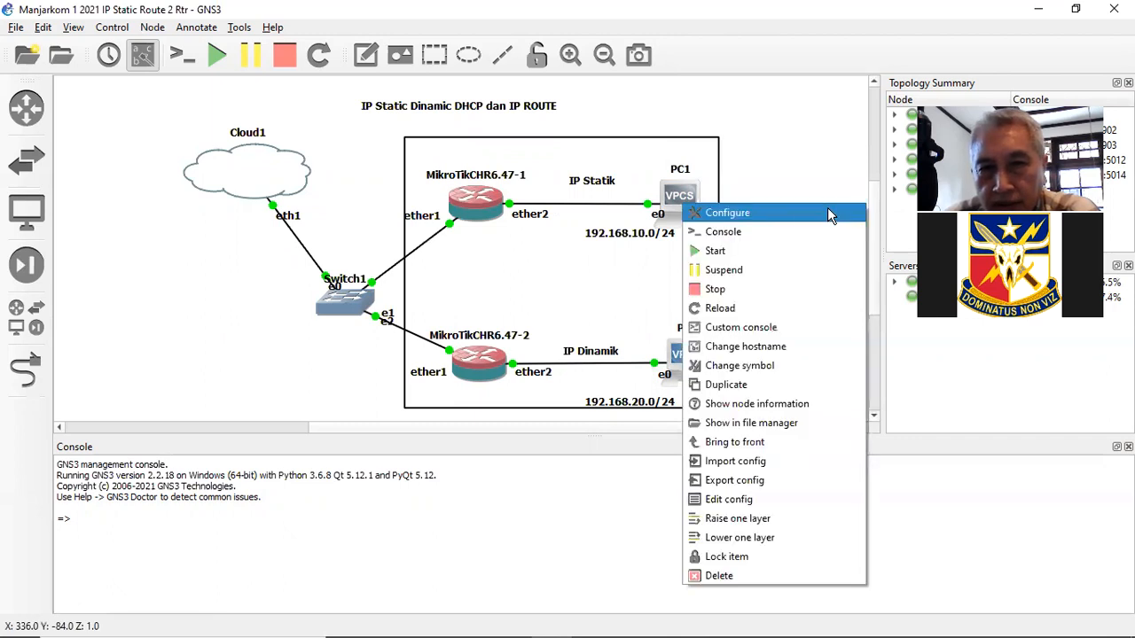
left_click(780, 221)
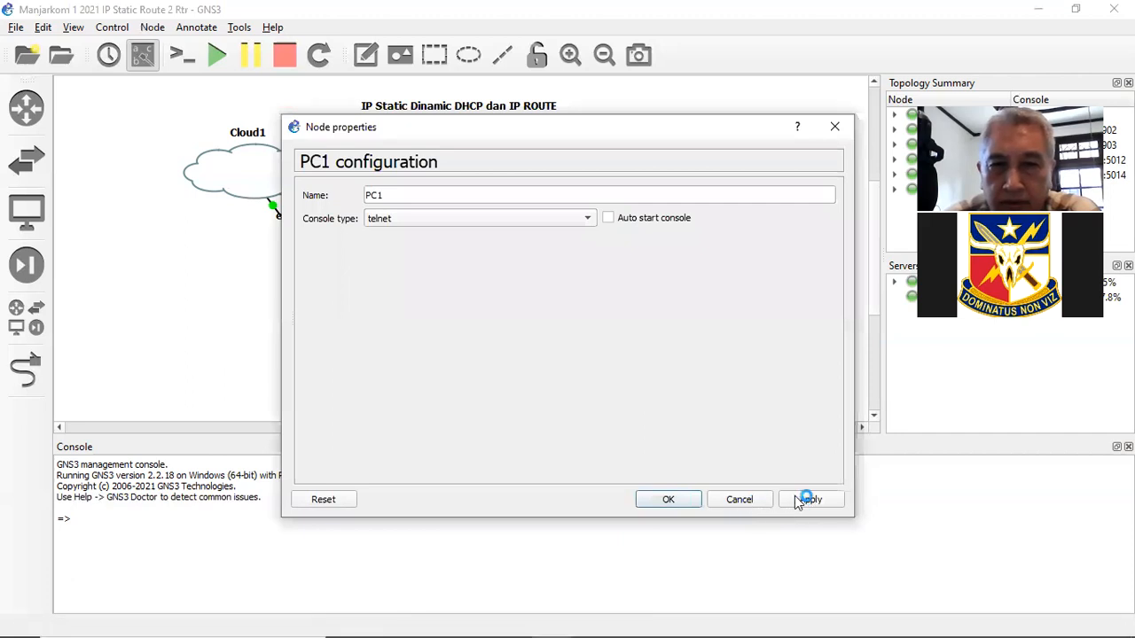
left_click(760, 498)
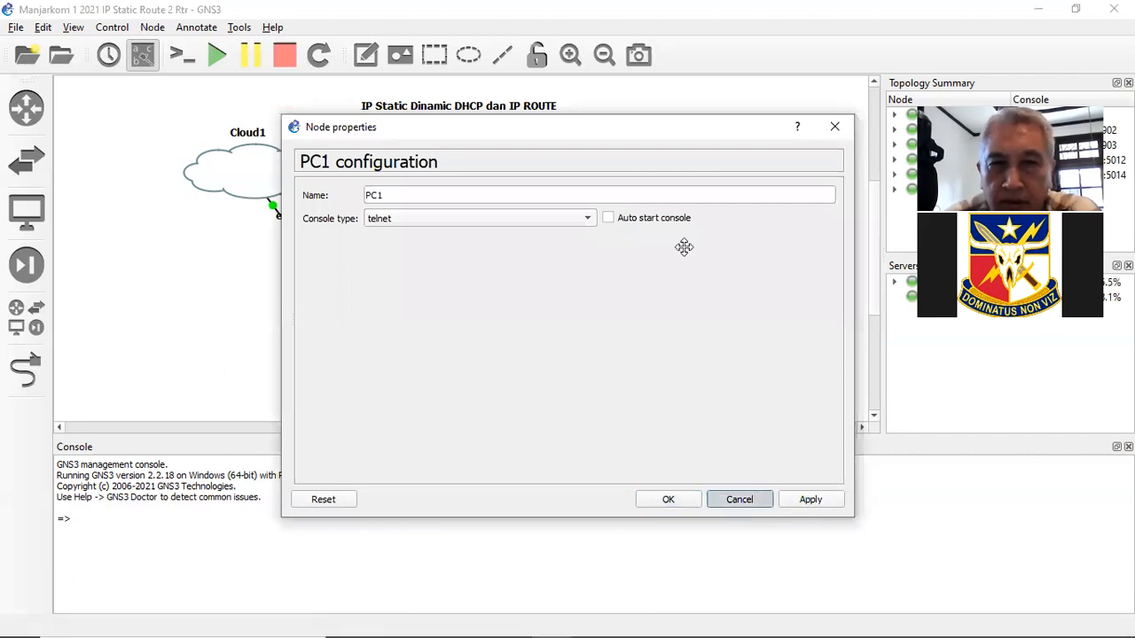
right_click(677, 204)
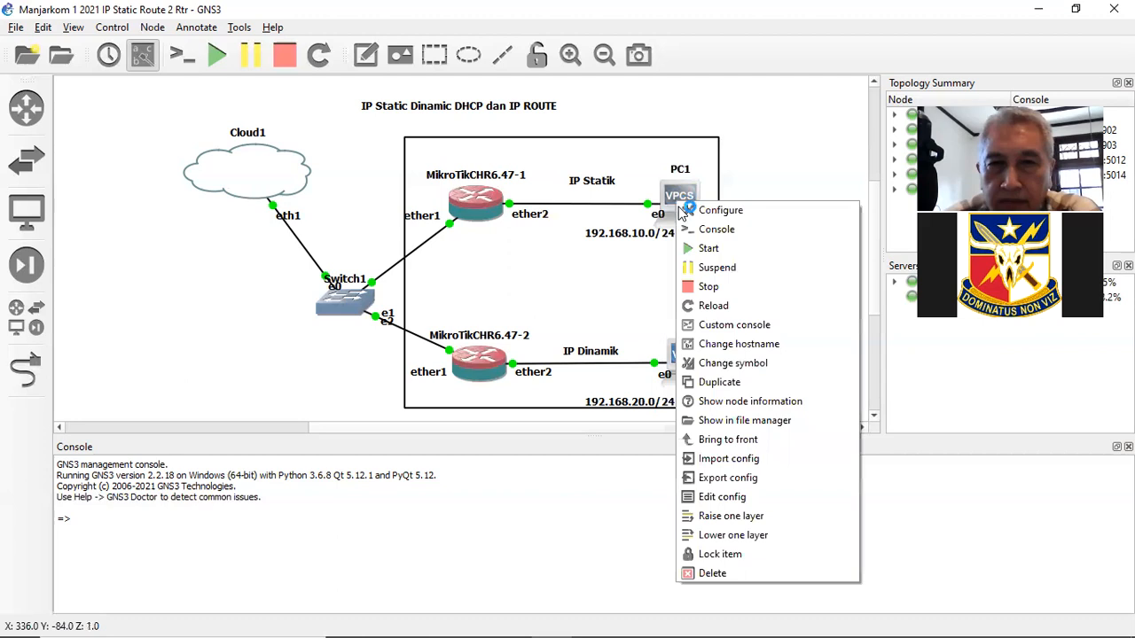
- Open PC1's console and list the VPCS command help
left_click(718, 230)
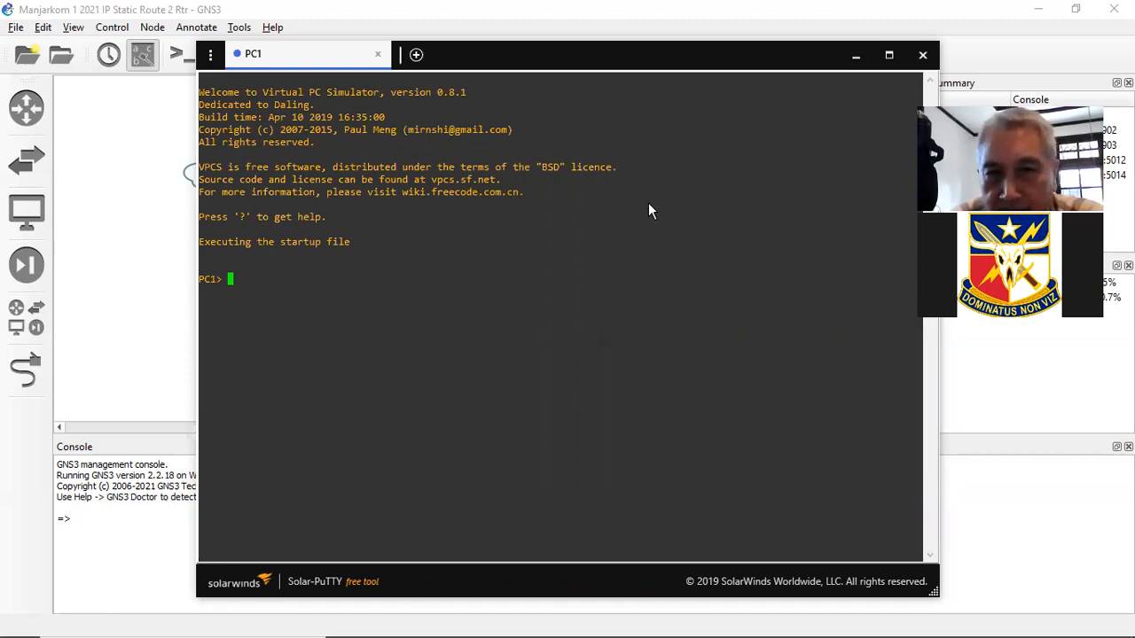
left_click_drag(572, 55, 710, 313)
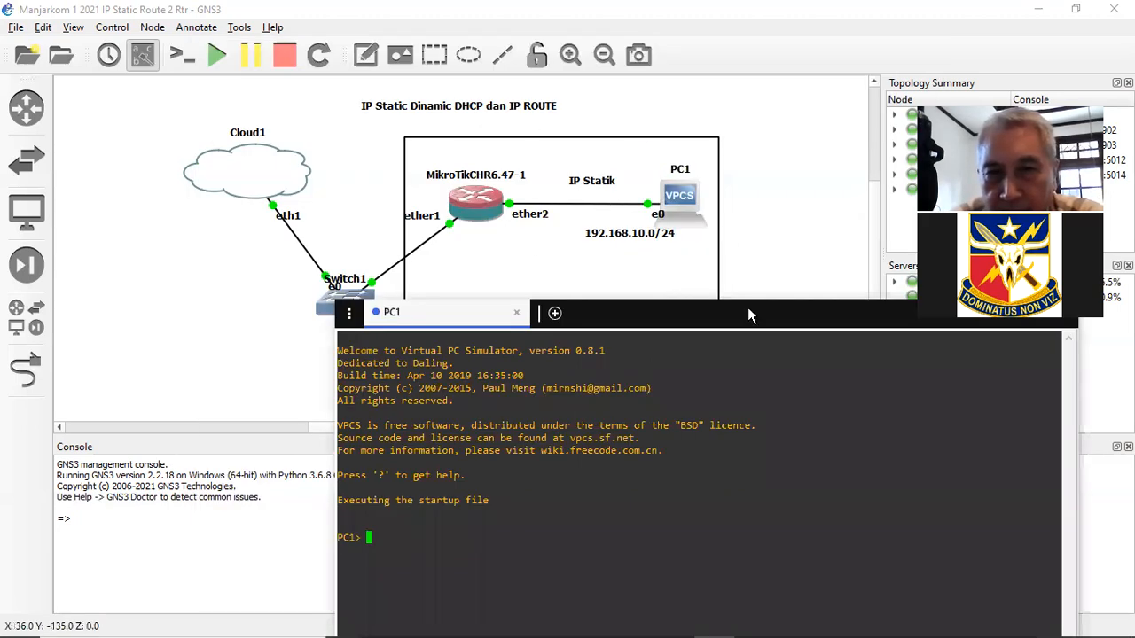
left_click(702, 376)
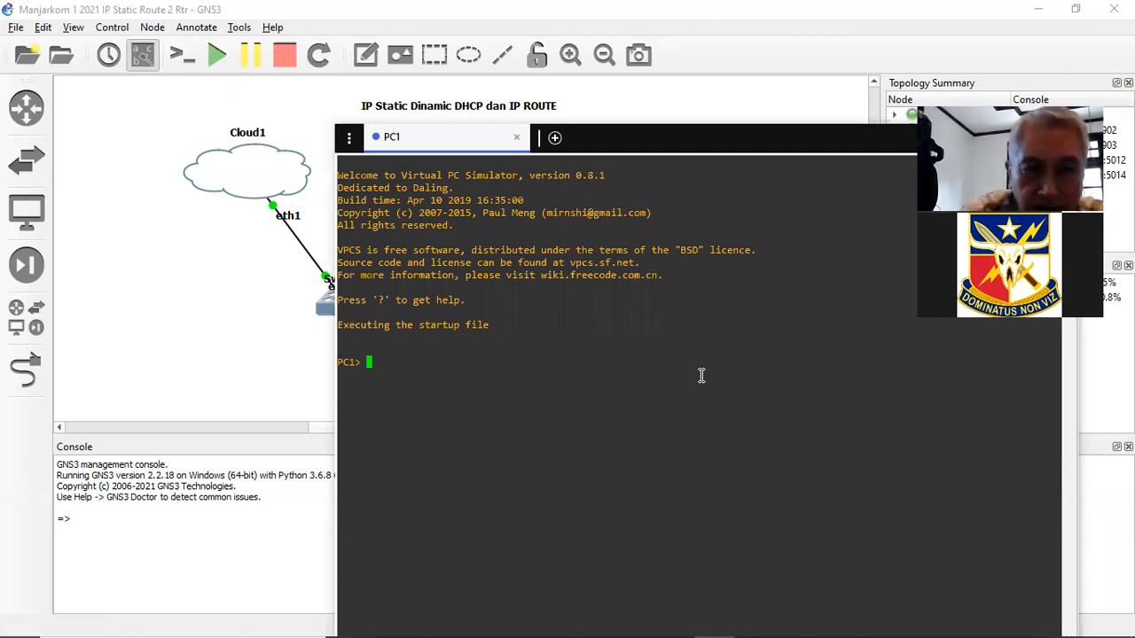
type("?")
key("Return")
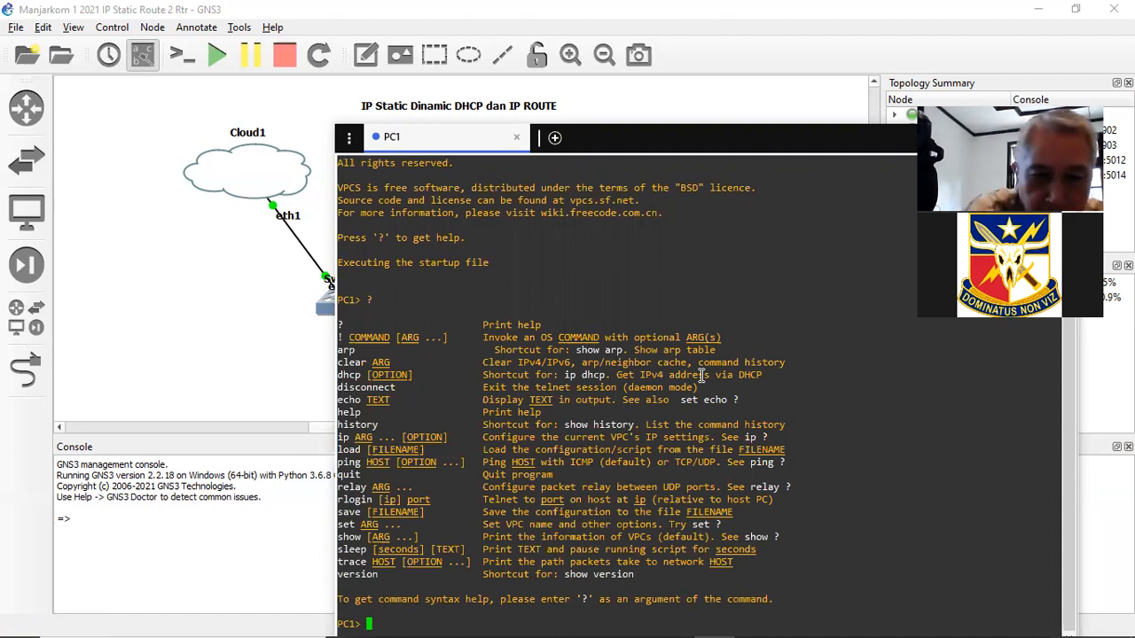
- Check the ip help, then set PC1 to 192.168.10.100/24 with gateway 192.168.10.1
type("ip ")
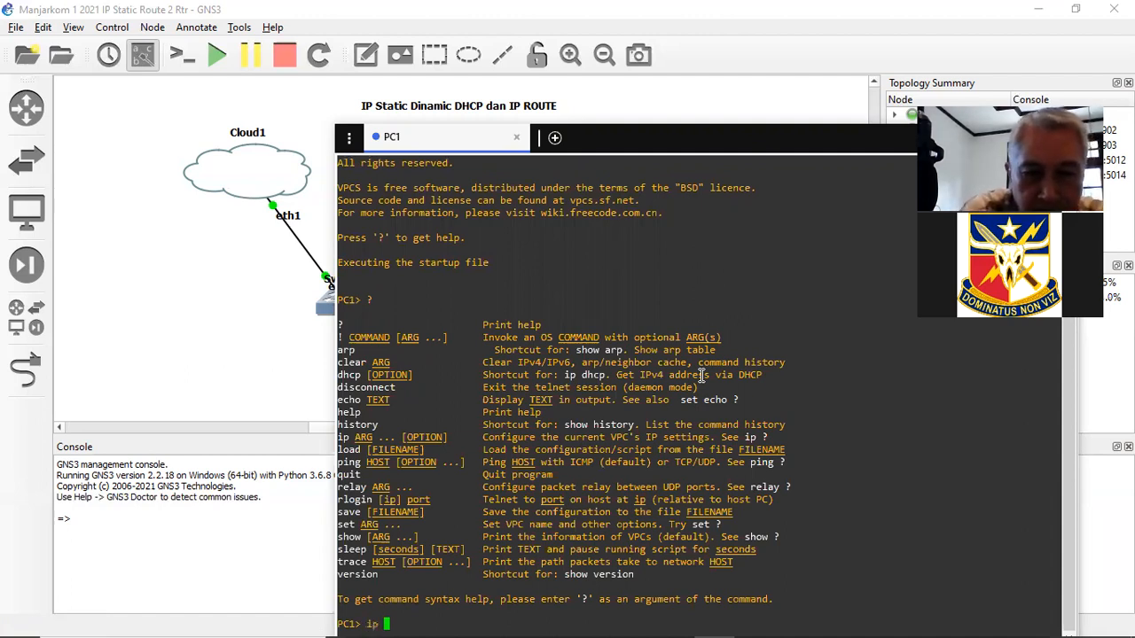
type("?")
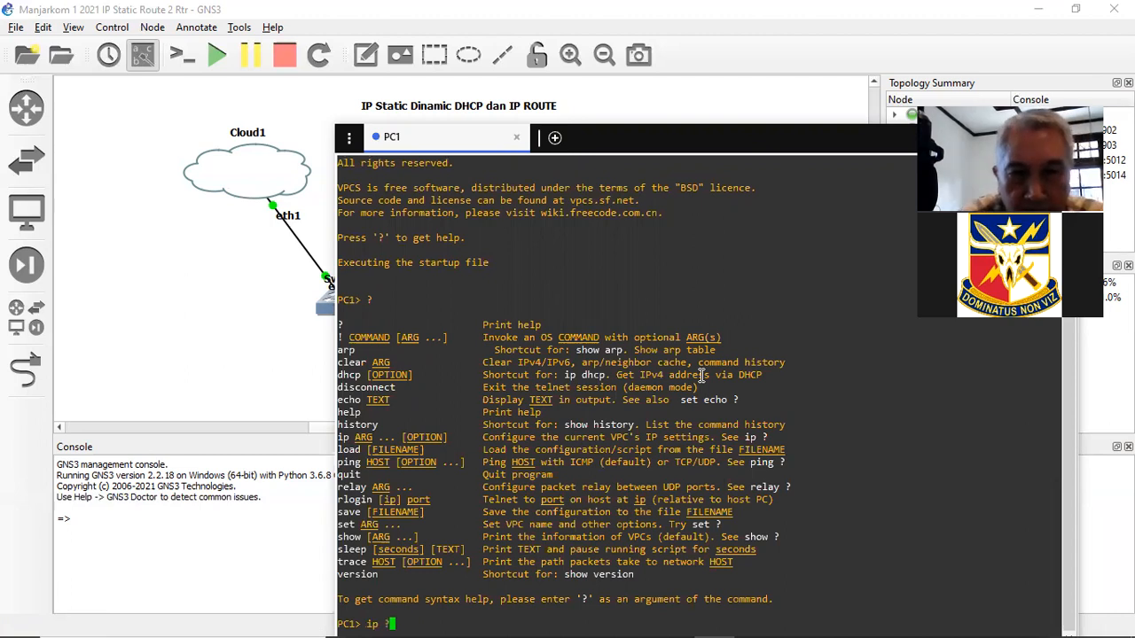
key("Return")
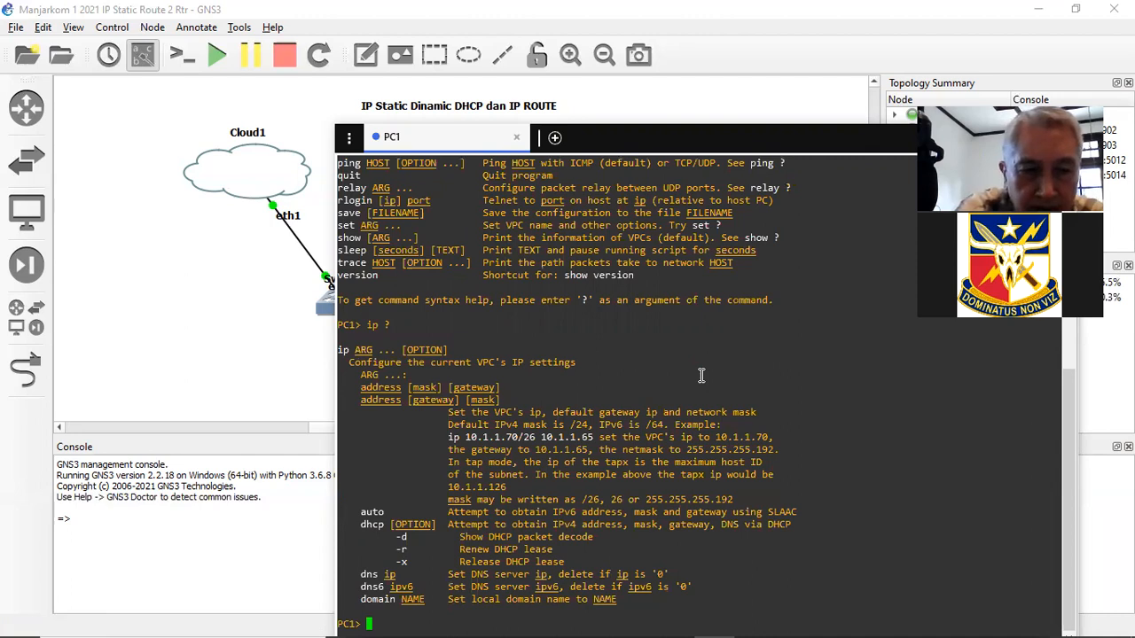
type("ip")
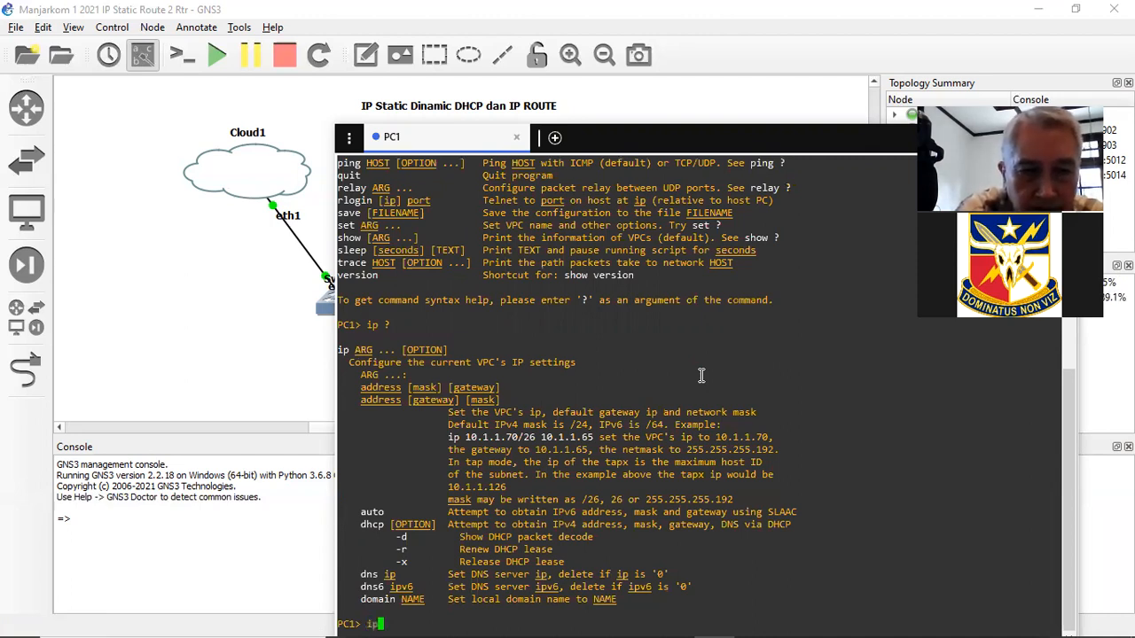
type(" 192.1")
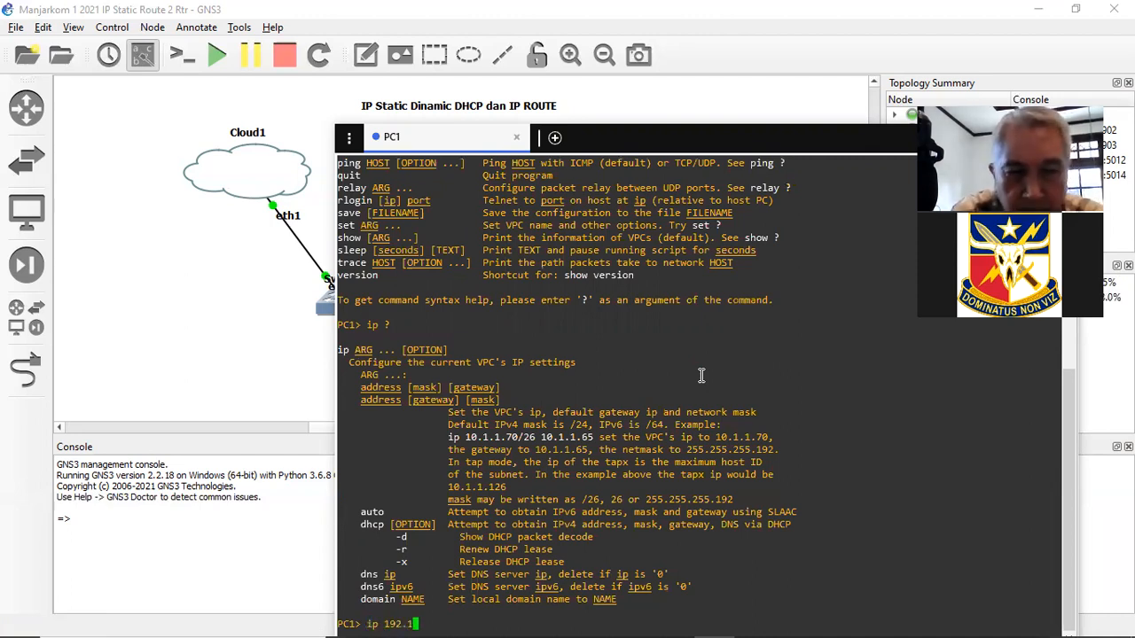
type("68.10.100")
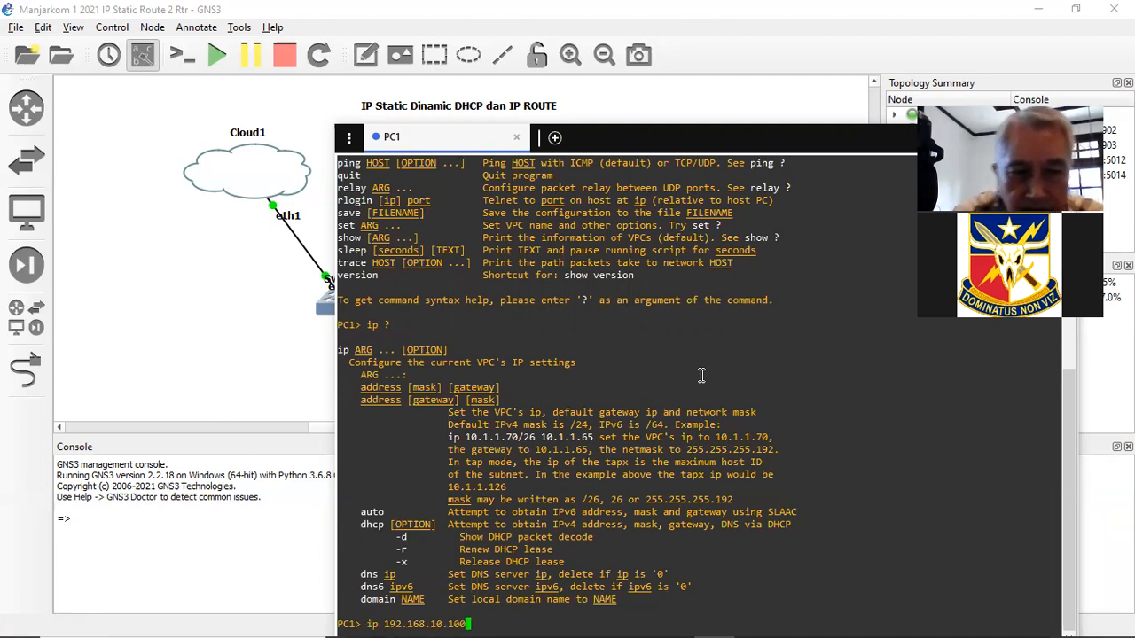
type("/24")
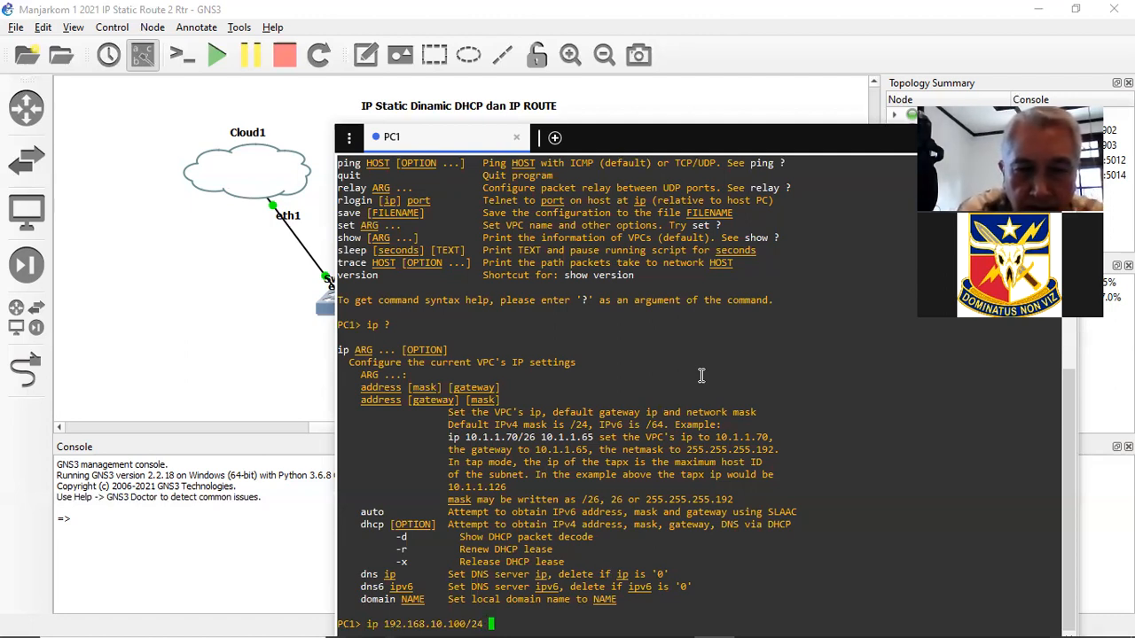
type(" 192.168.")
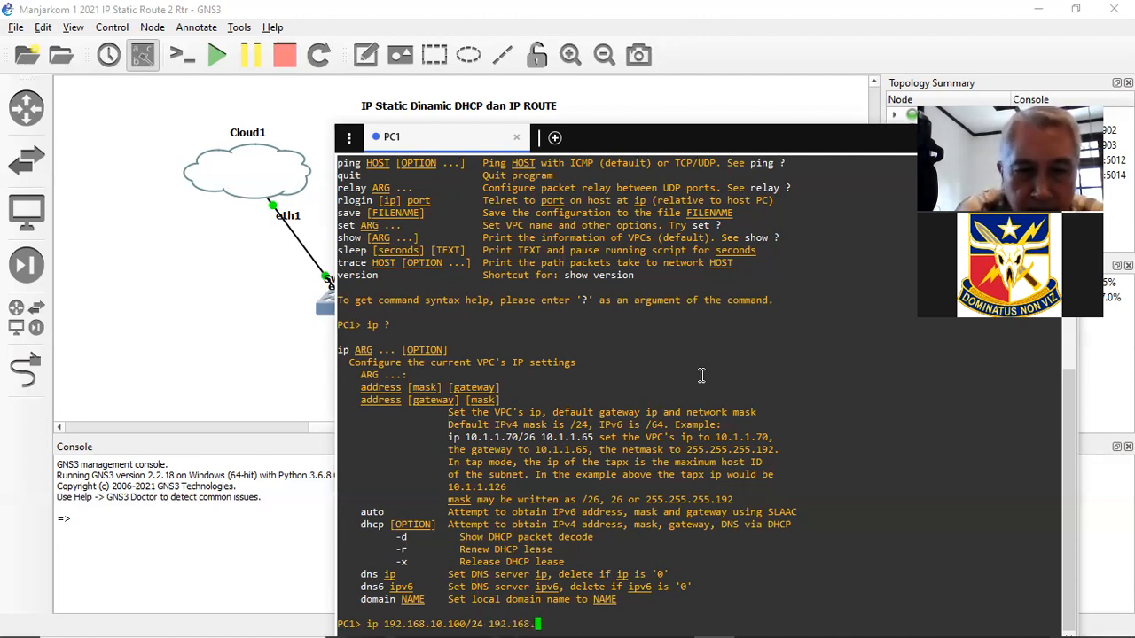
type("10.1")
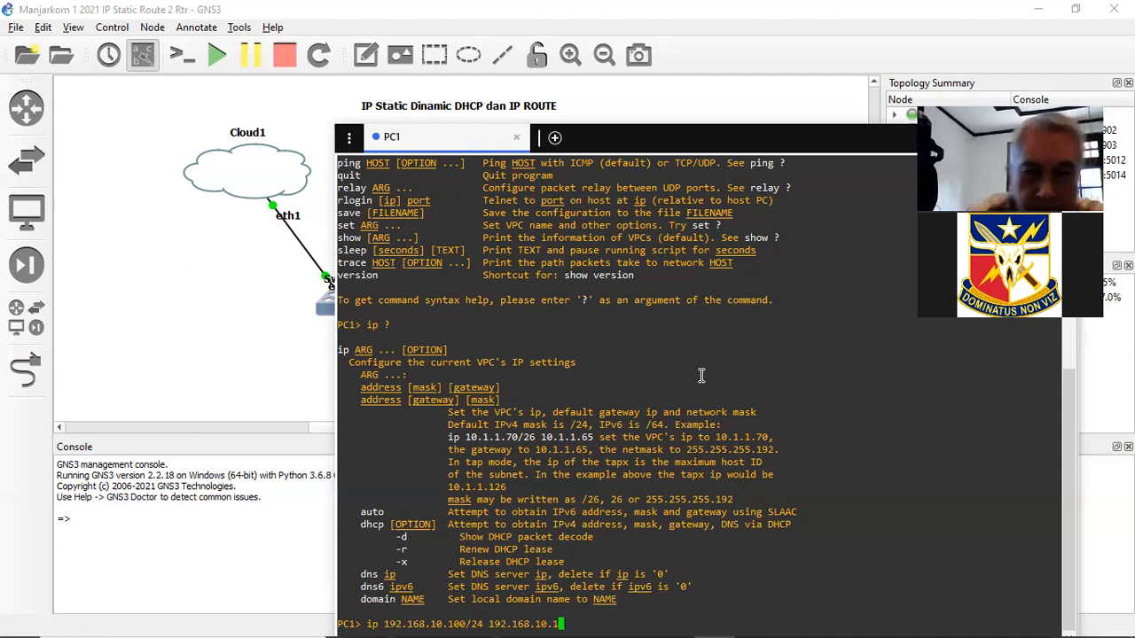
key("Return")
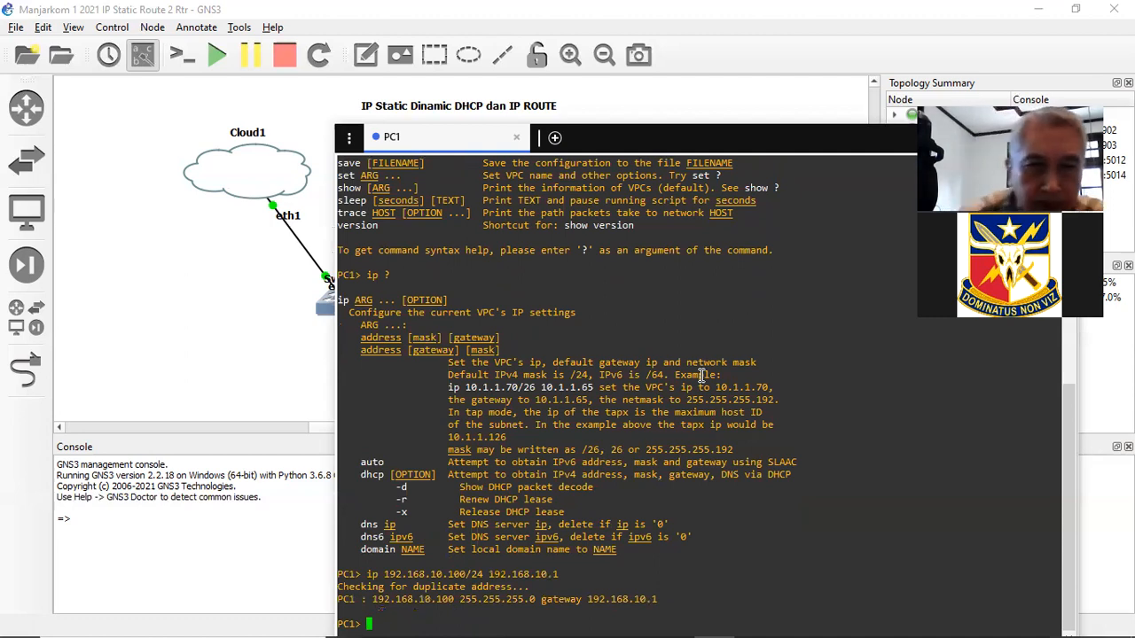
- Display PC1's current IP settings with the show command
type("show ip")
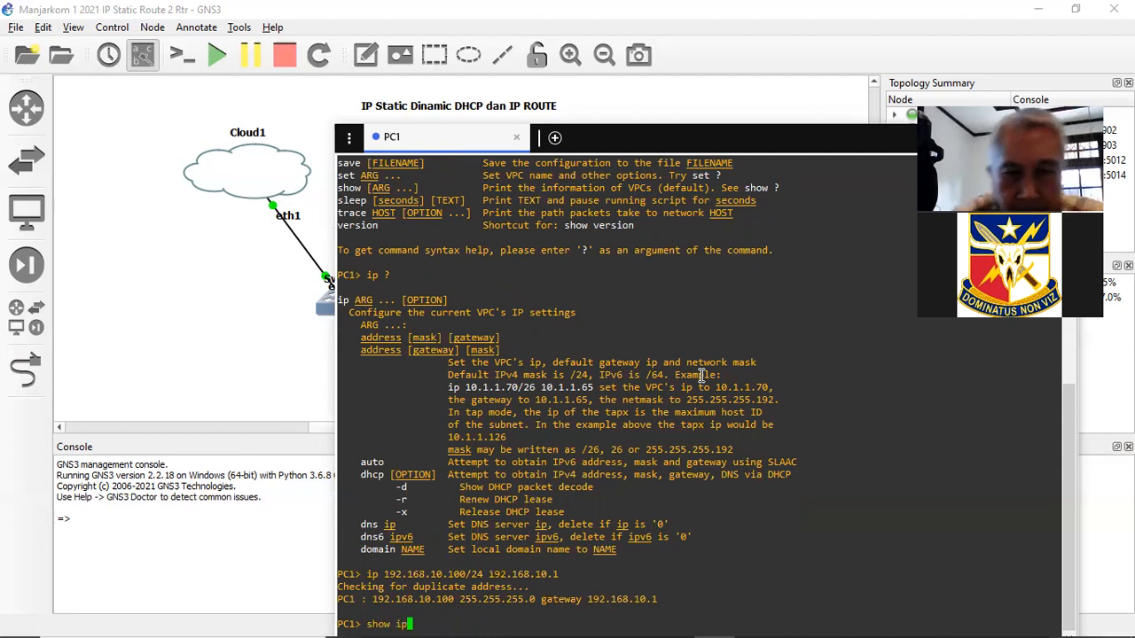
key("Return")
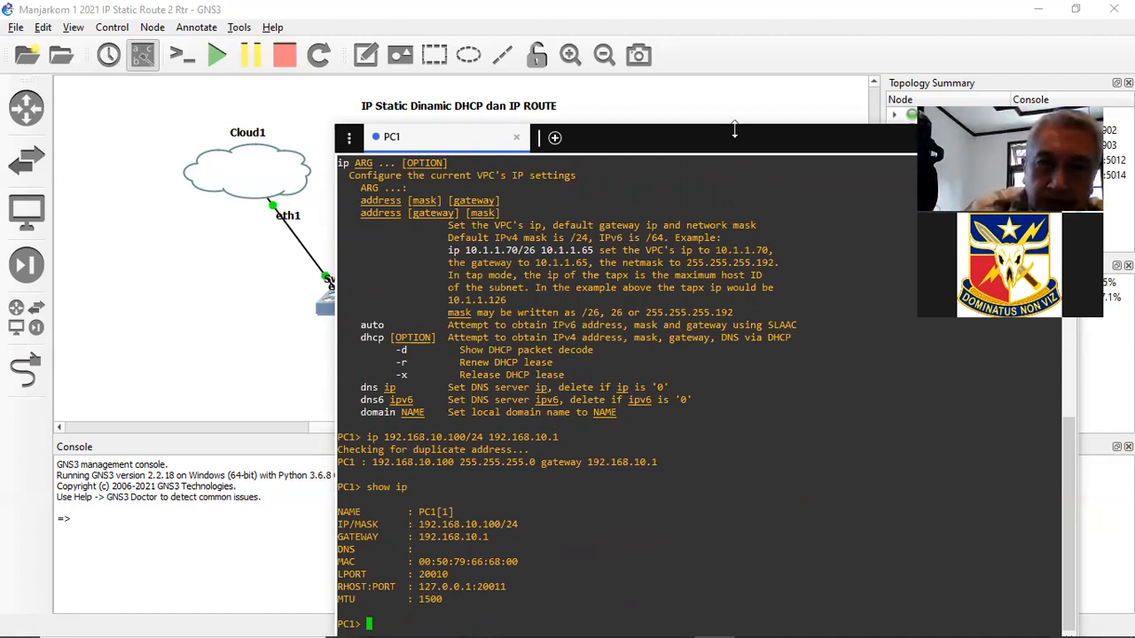
left_click_drag(735, 144, 693, 303)
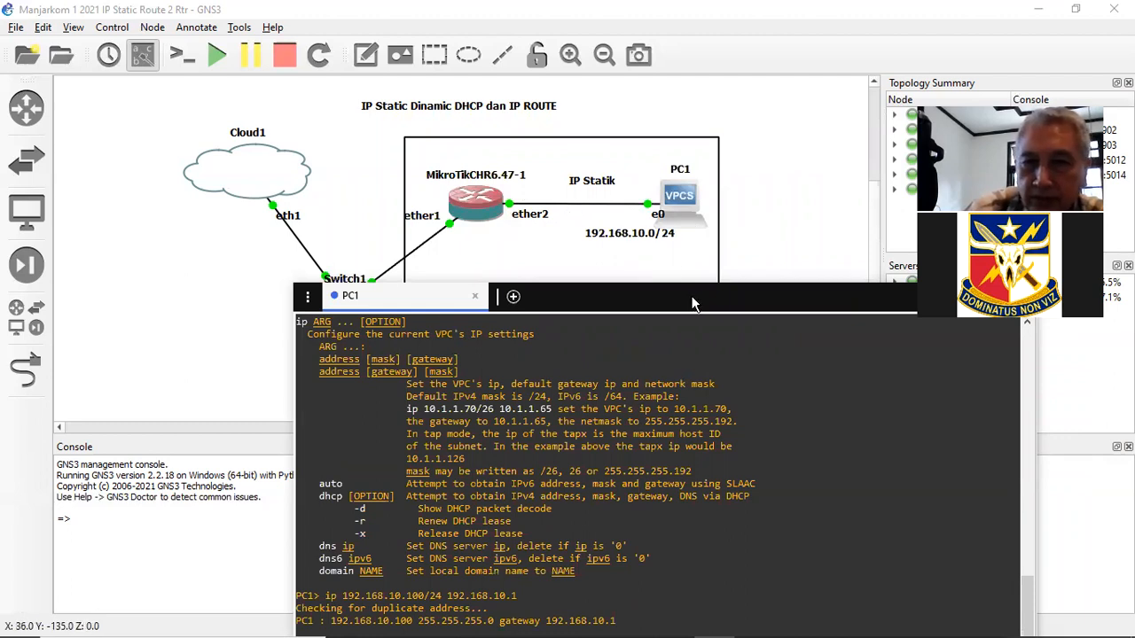
left_click_drag(692, 296, 700, 119)
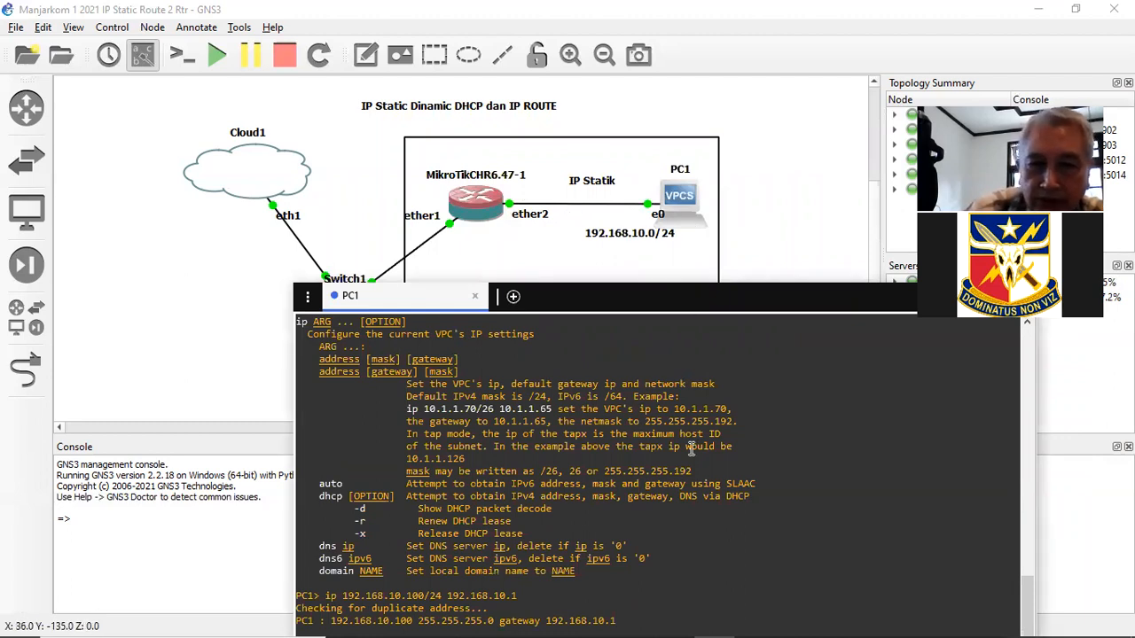
- Ping the router at 192.168.10.1 for five replies, then hide the console
type("ping 192.168.10.1")
key("Return")
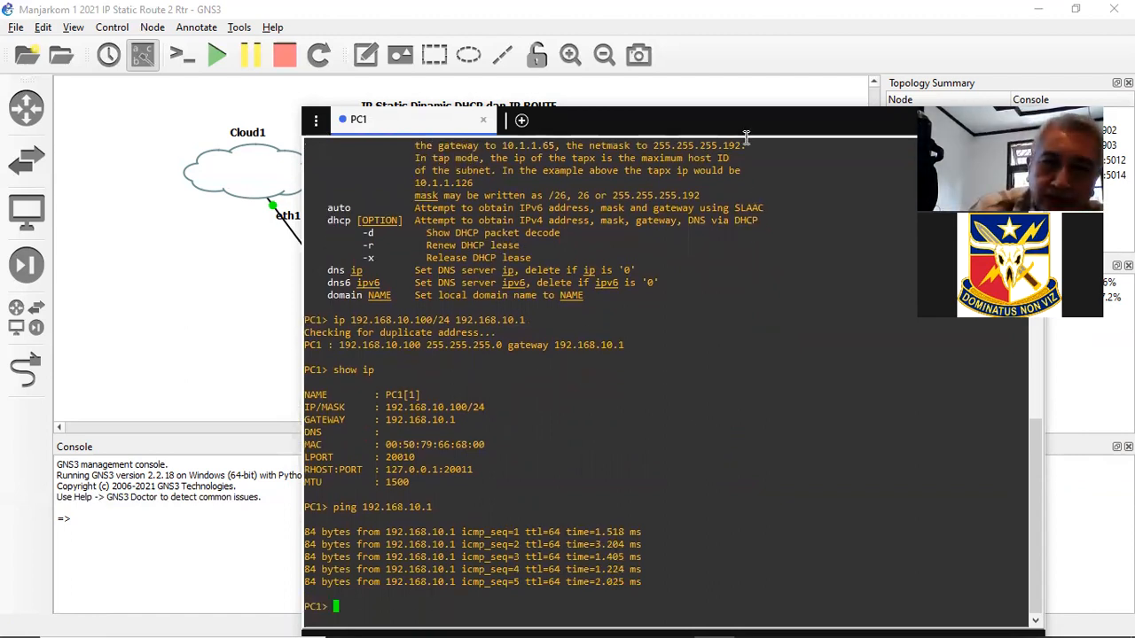
left_click_drag(745, 119, 606, 179)
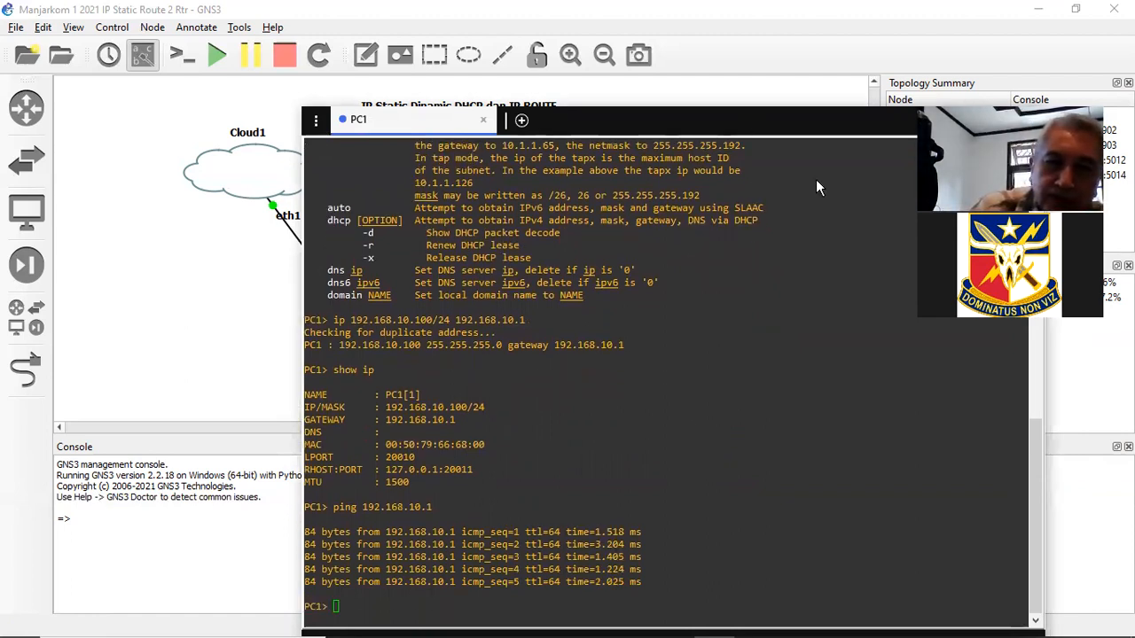
left_click(816, 180)
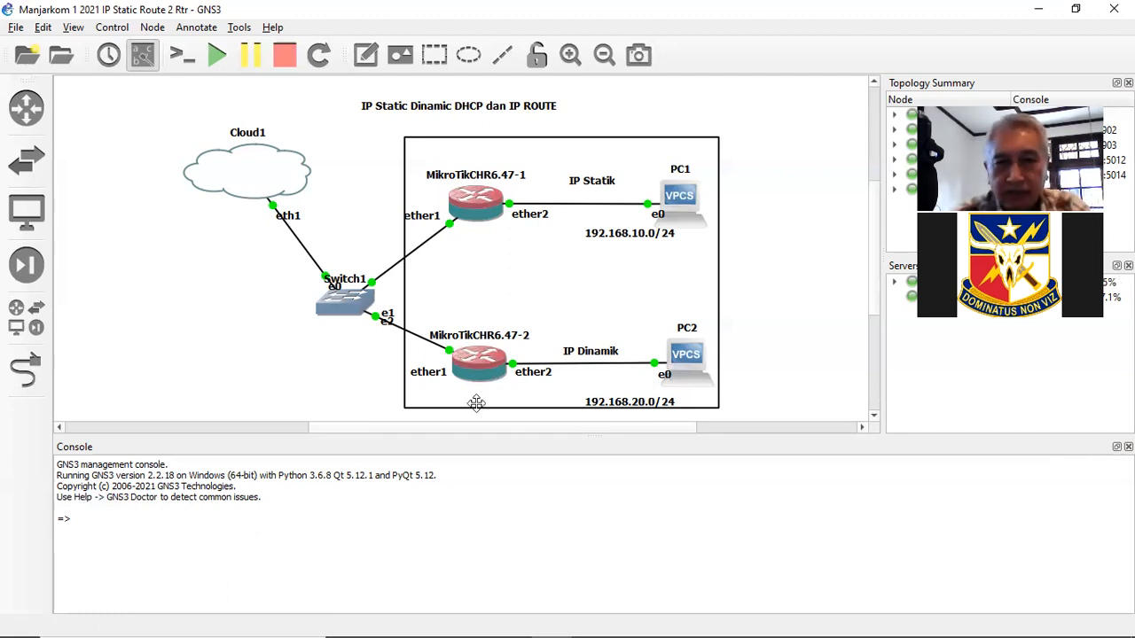
- In MikroTik2's WinBox session, add 192.168.20.1/24 on ether2 and apply it
mouse_move(497, 632)
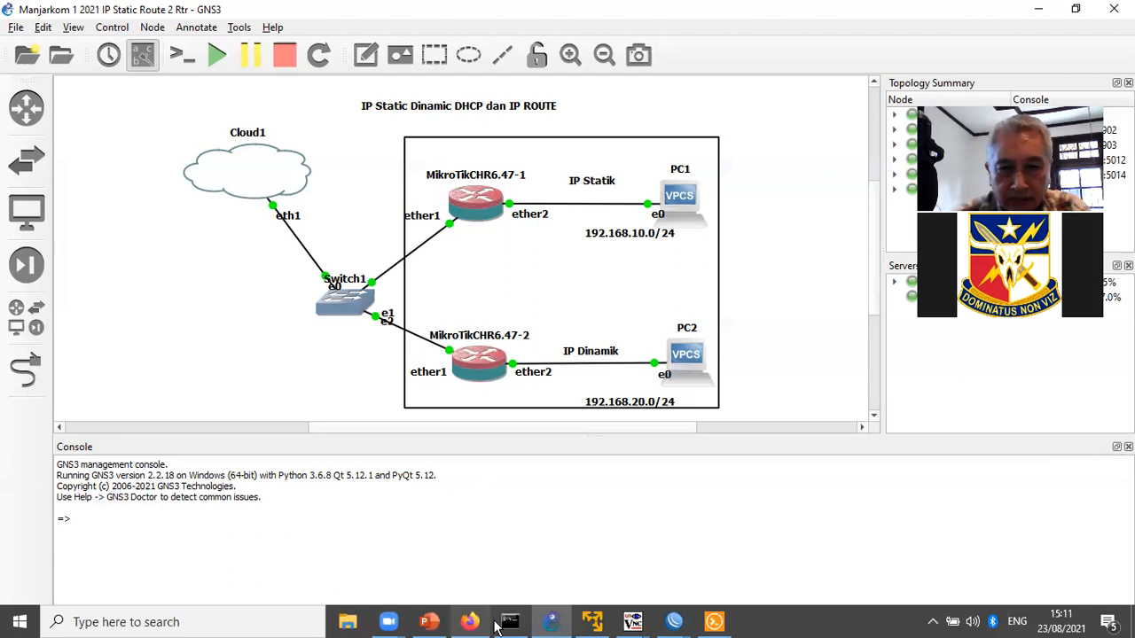
left_click(674, 619)
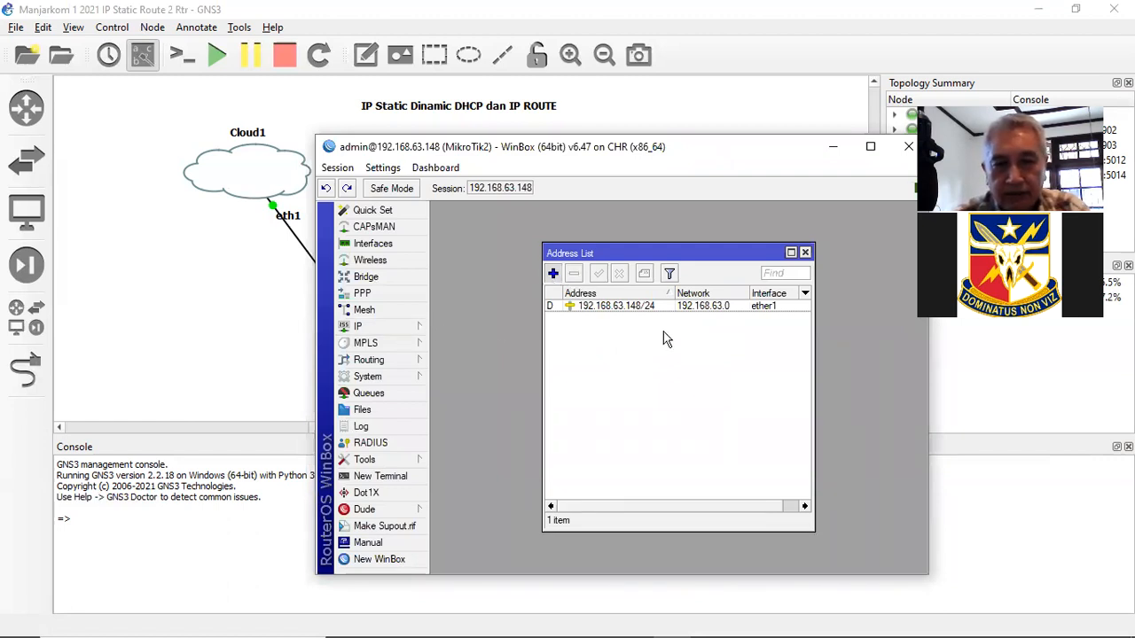
type("19")
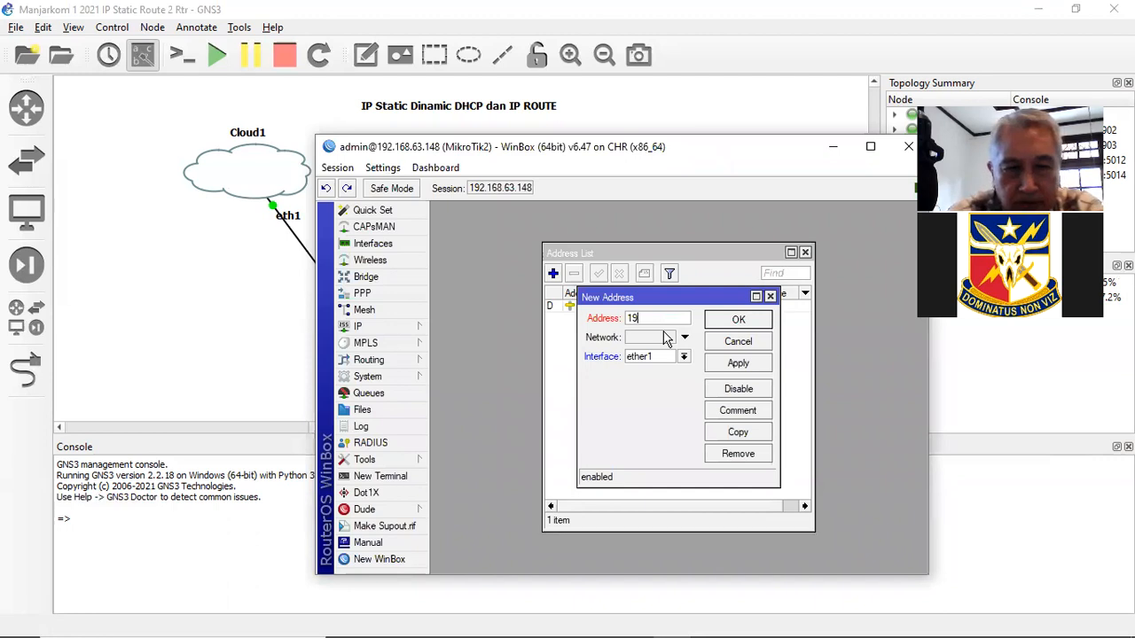
type("2.168.20.1")
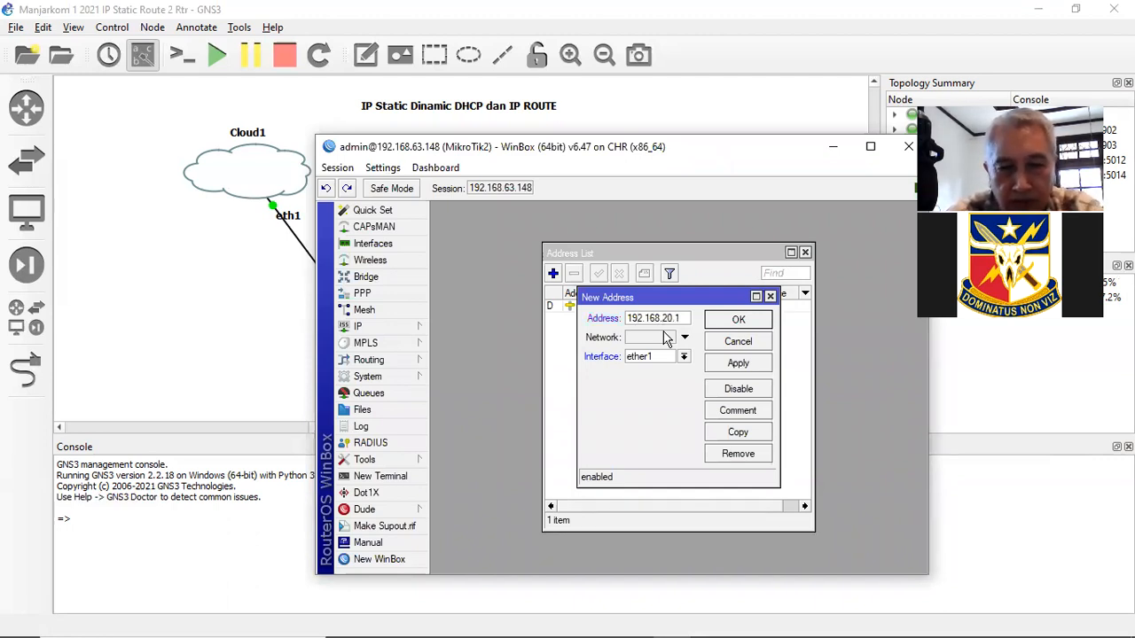
type("/24")
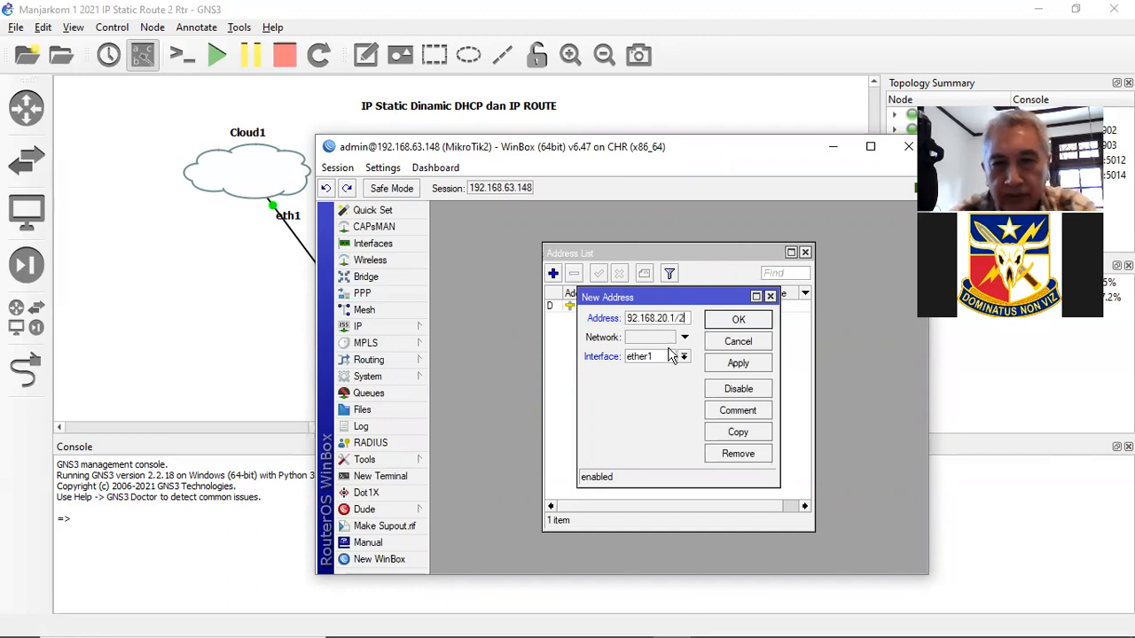
left_click(684, 358)
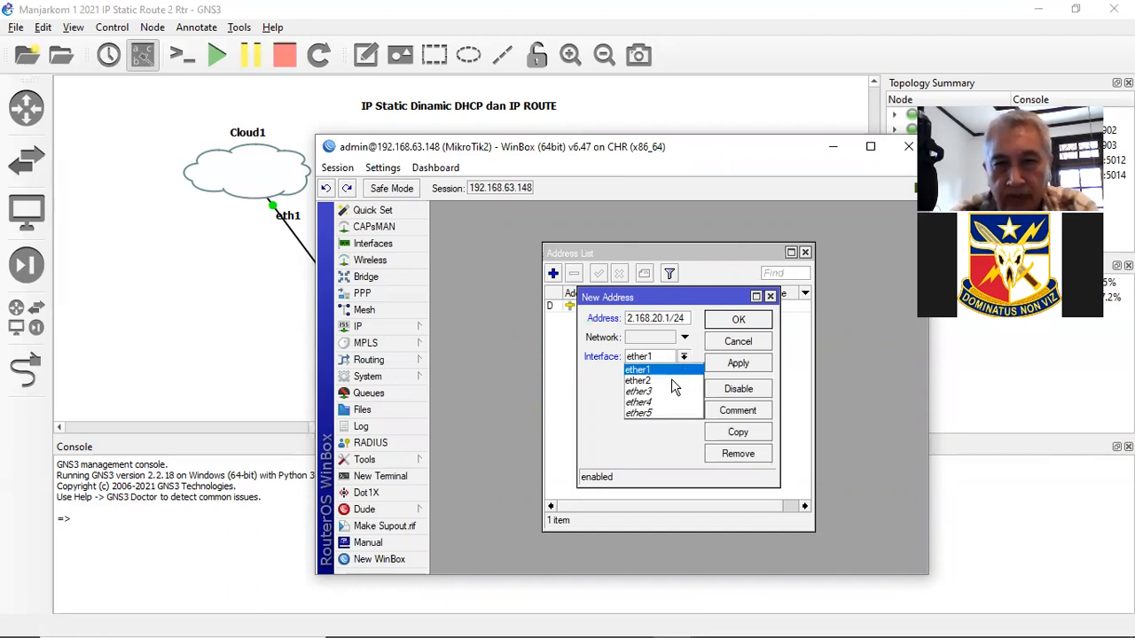
left_click(671, 379)
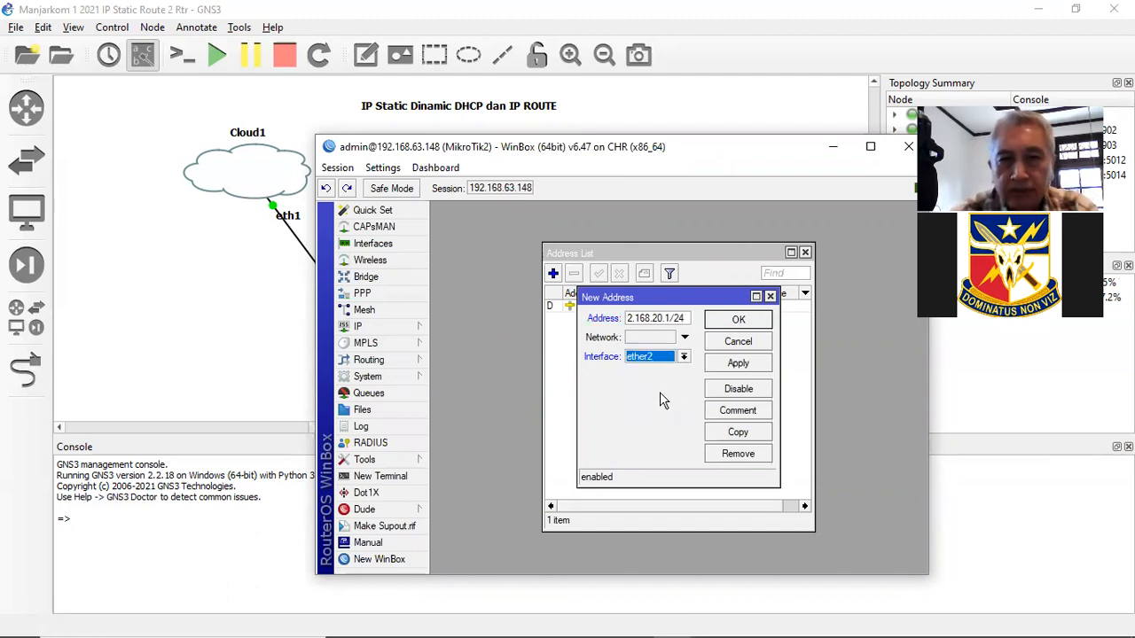
left_click(749, 366)
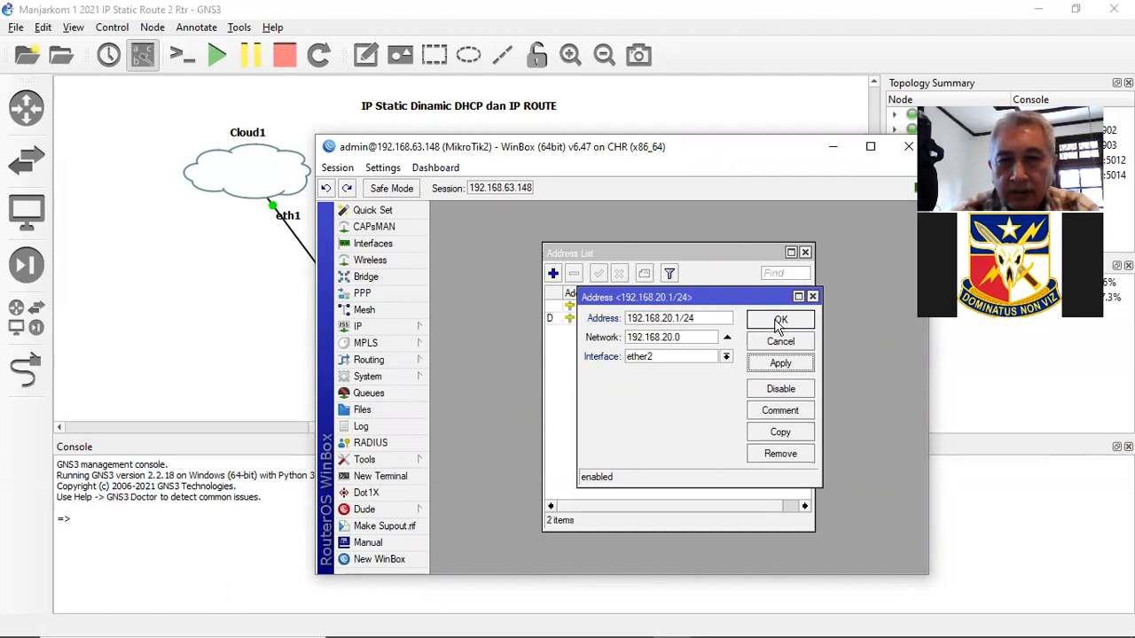
left_click(780, 321)
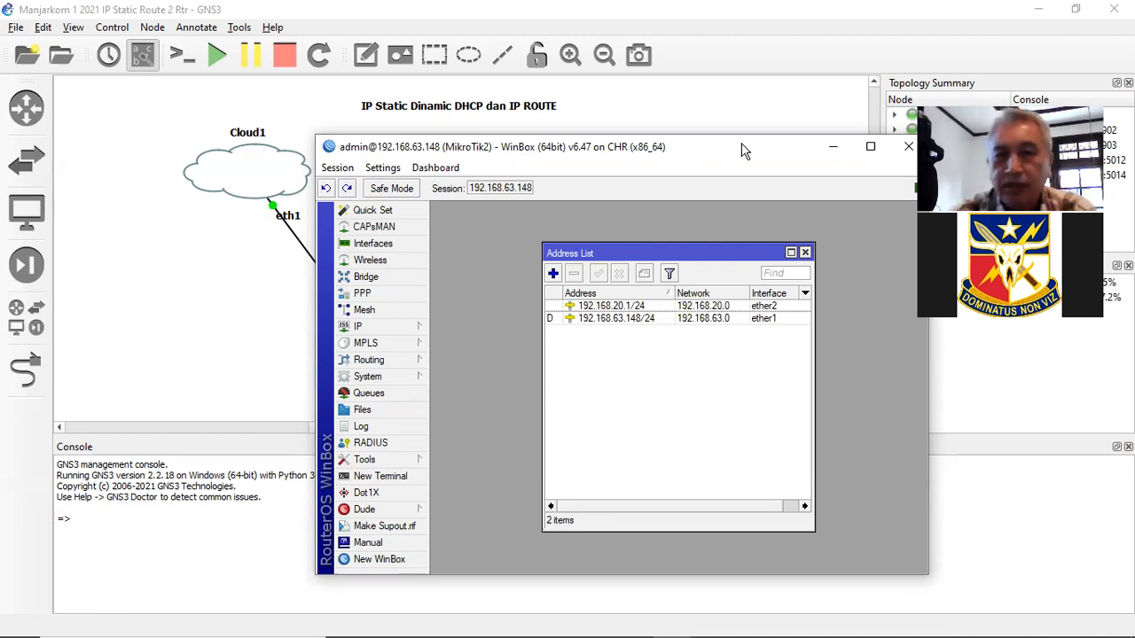
- Move the WinBox window left and open the IP menu to reach DHCP Server
left_click_drag(732, 147, 563, 133)
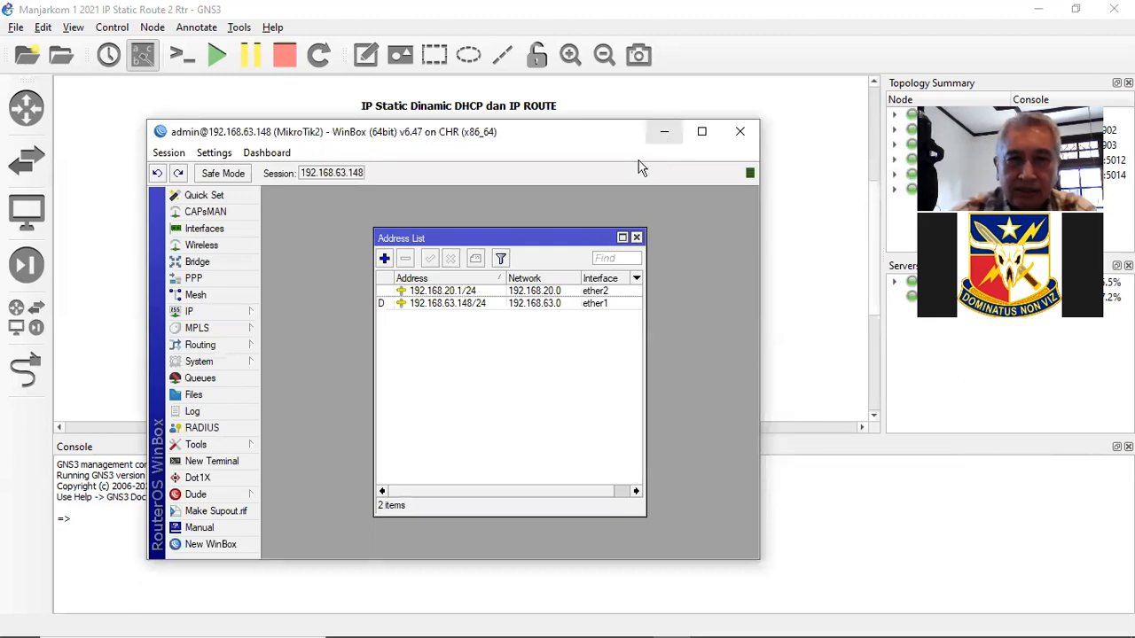
left_click(218, 318)
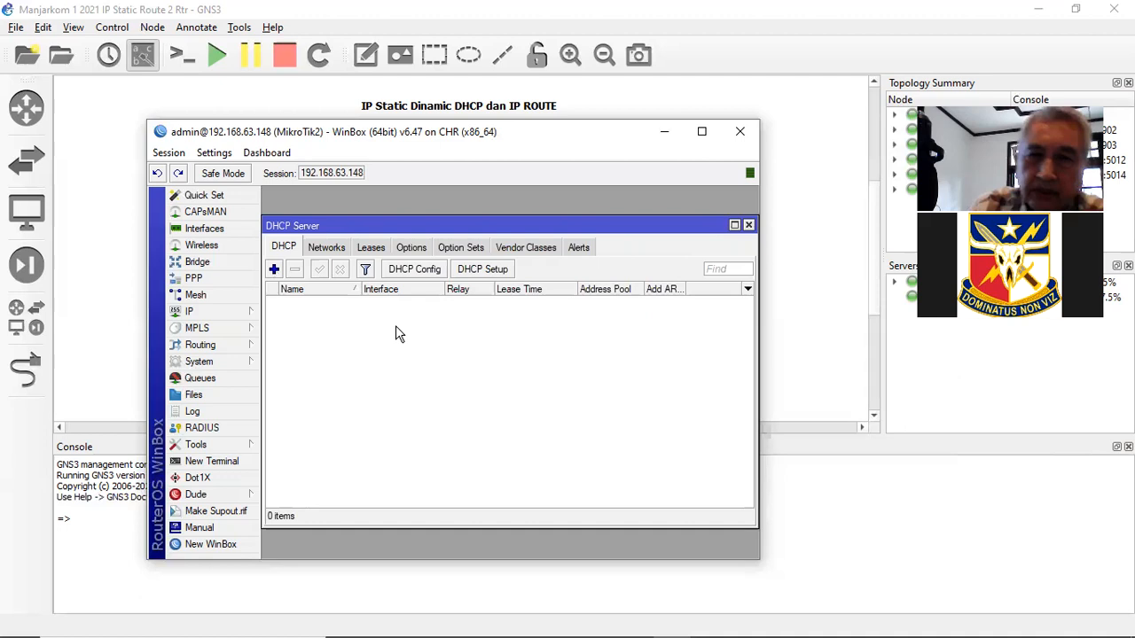
- Run DHCP Setup on ether2 and accept the 192.168.20.0/24 address space
left_click(499, 276)
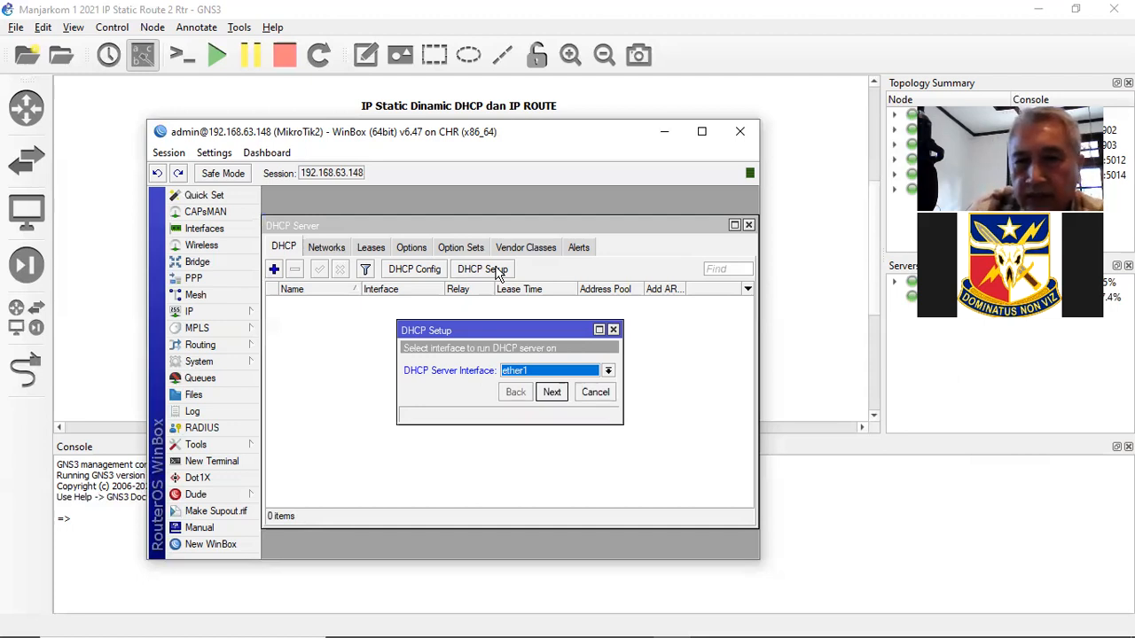
left_click(608, 370)
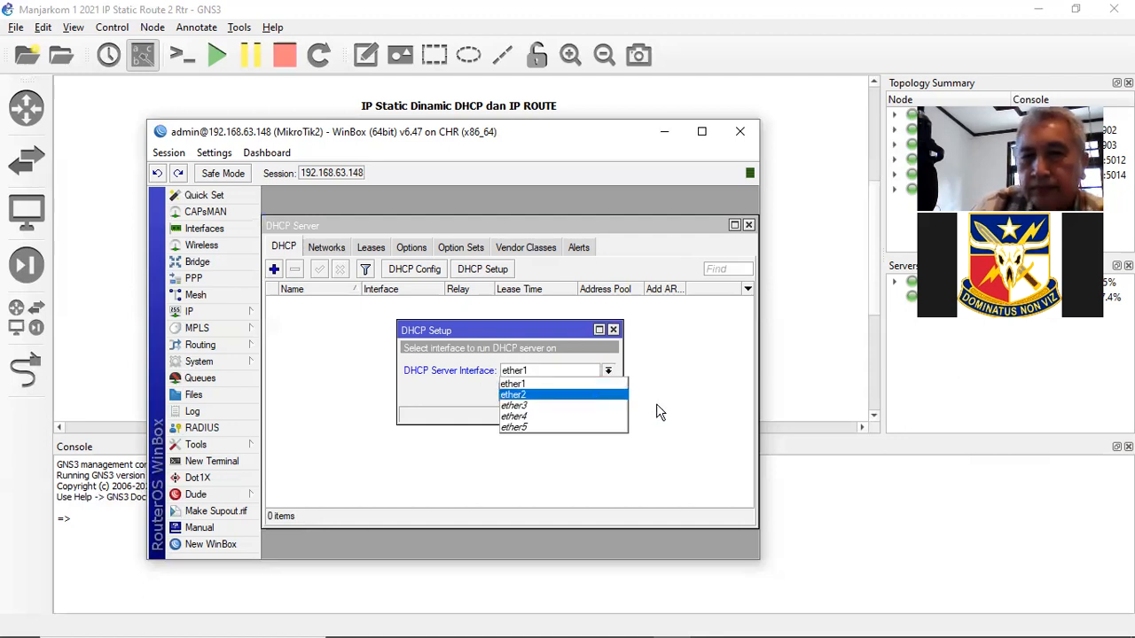
left_click(596, 395)
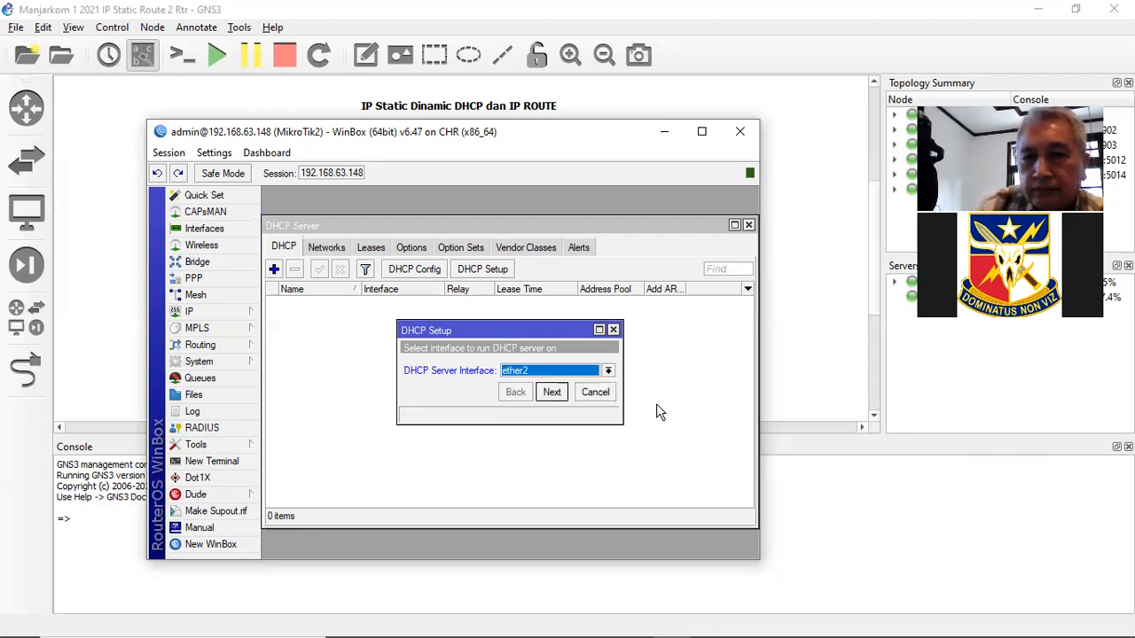
left_click(553, 392)
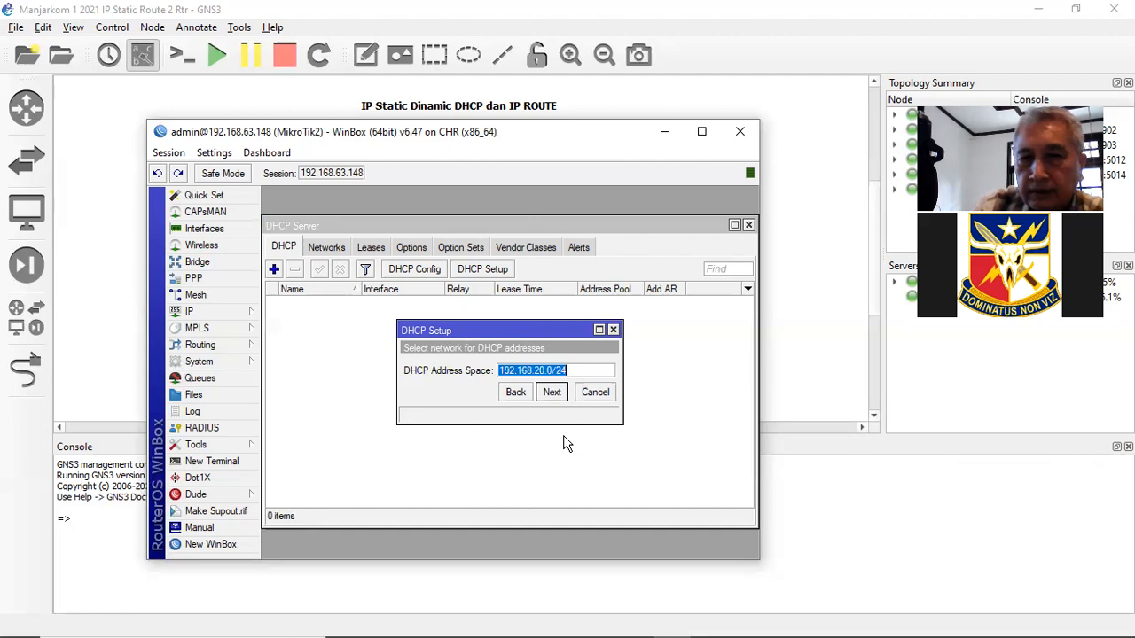
left_click(552, 393)
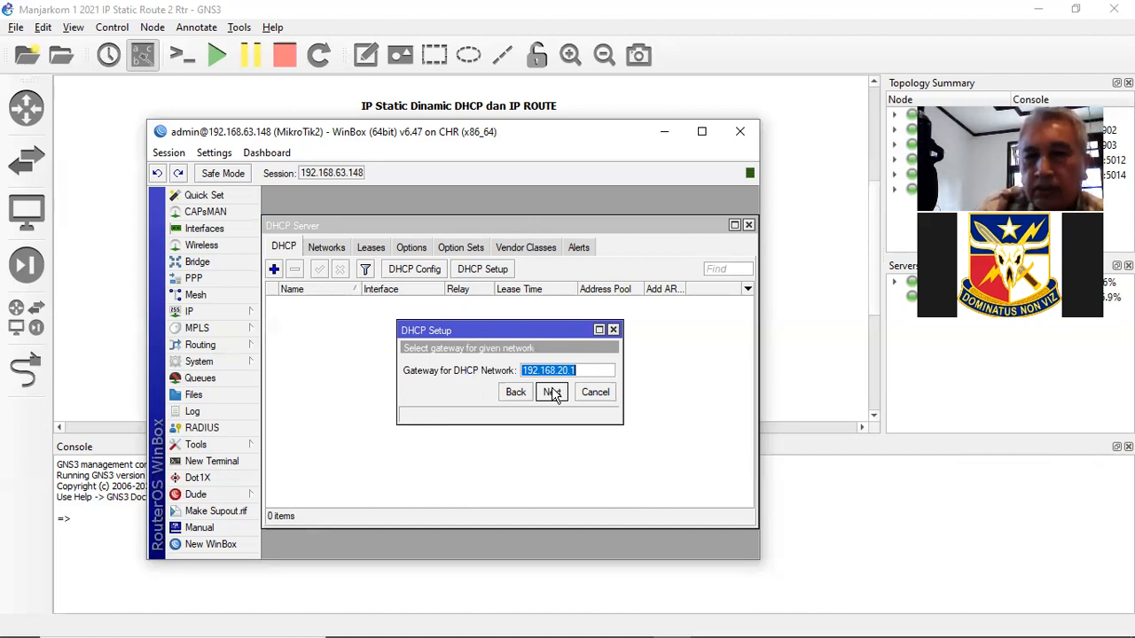
- Accept gateway 192.168.20.1, start the pool at .200, keep DNS 192.168.63.2 and 00:10:00 leases
left_click(555, 395)
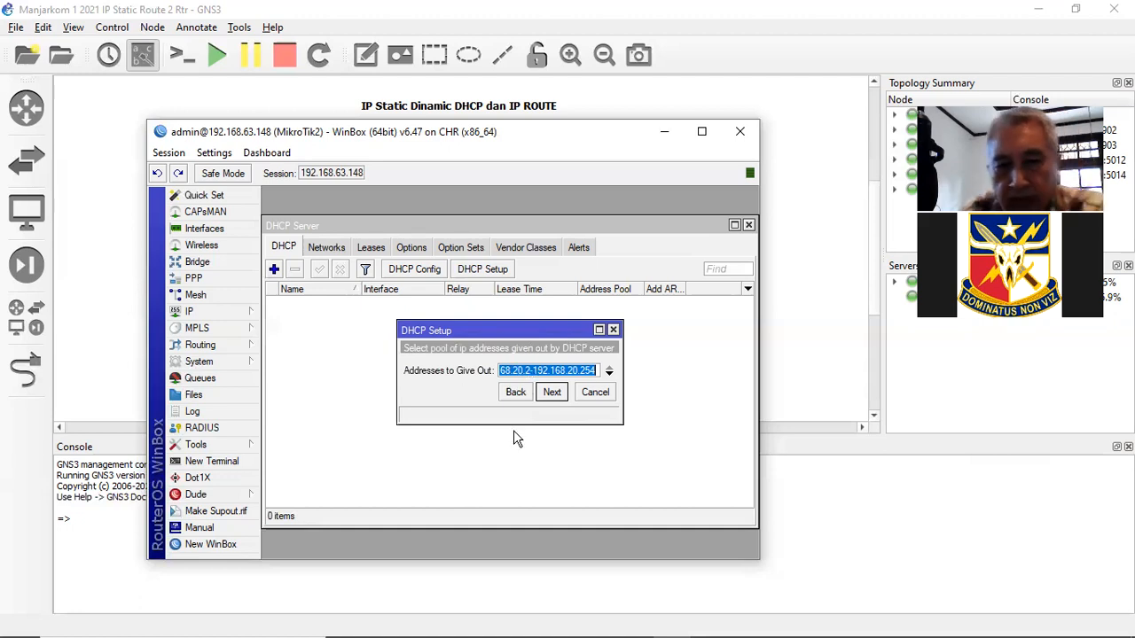
key("Right")
type("00")
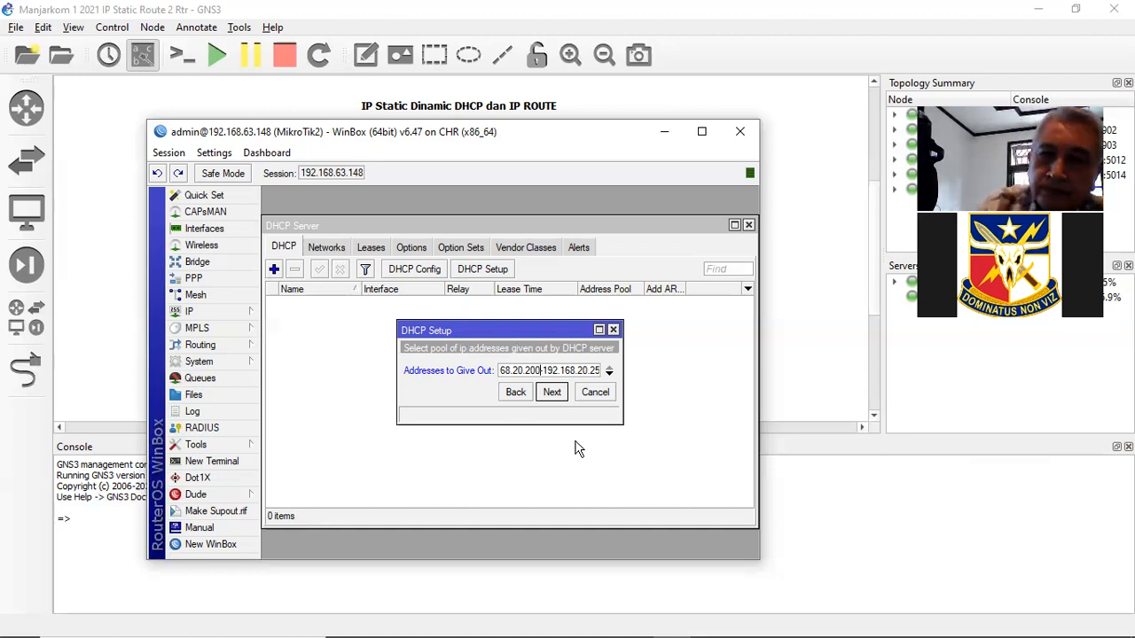
left_click(553, 392)
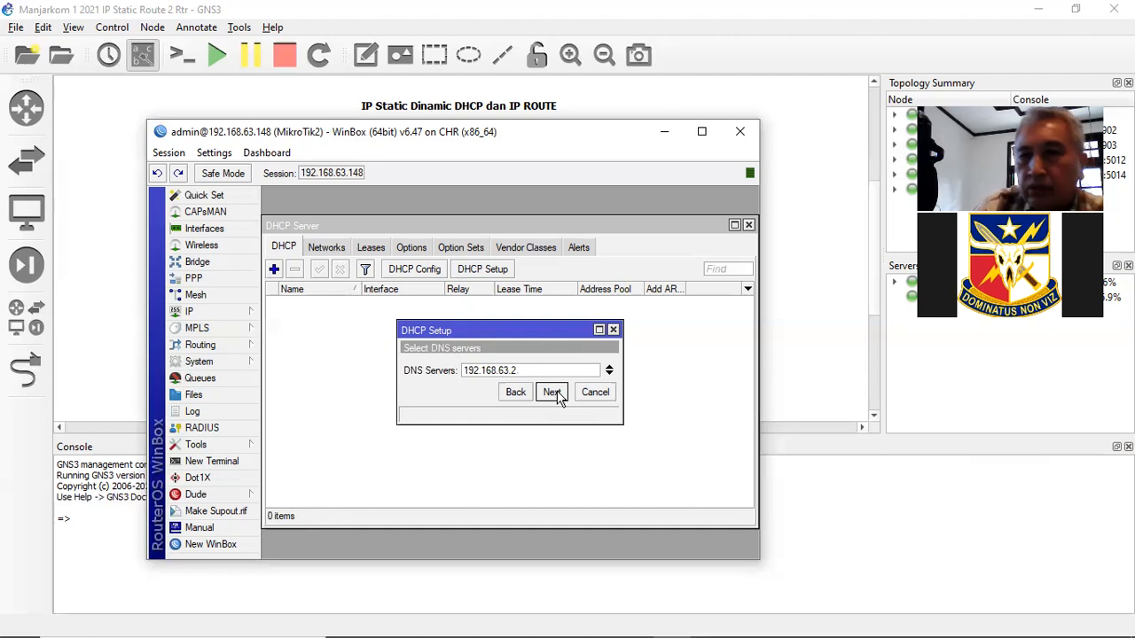
left_click(554, 393)
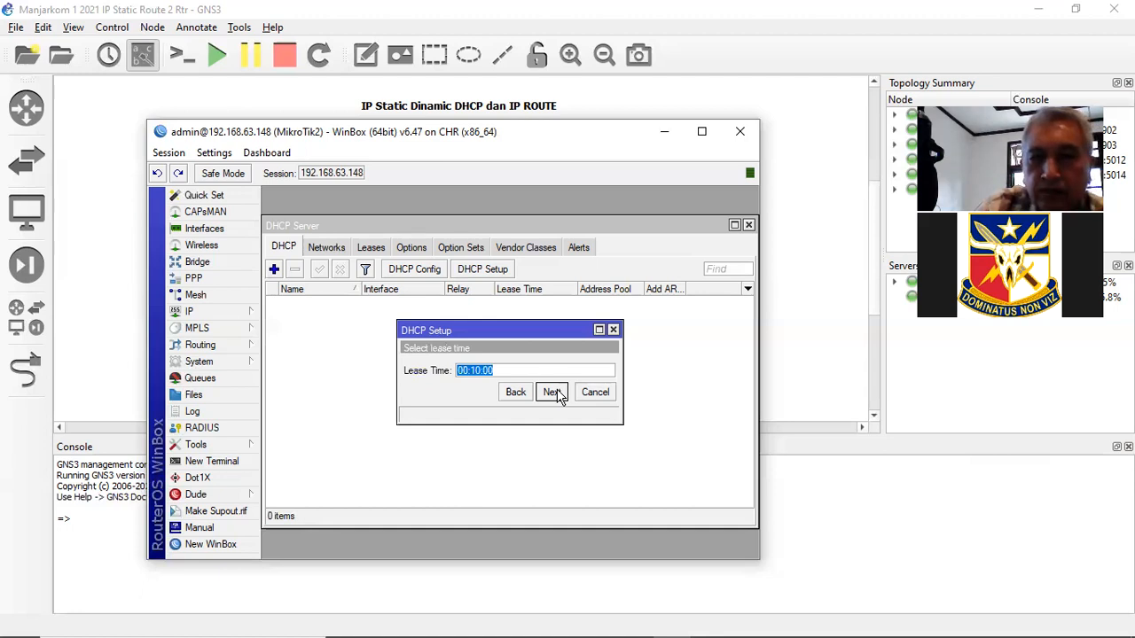
left_click(555, 392)
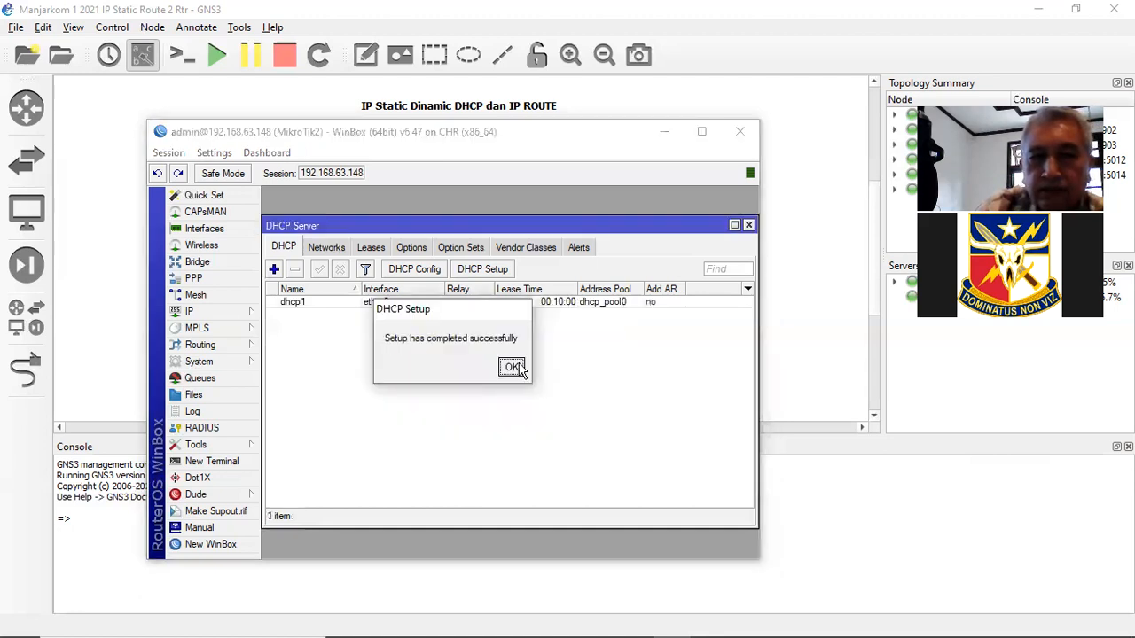
left_click(523, 370)
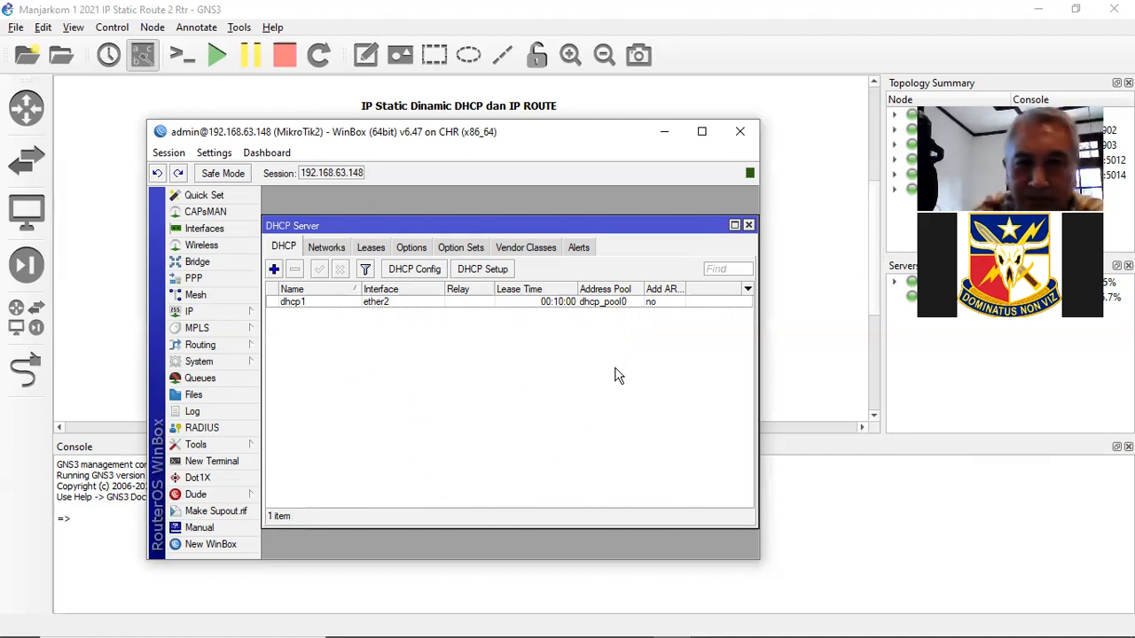
- Minimize the WinBox session to bring the GNS3 topology back into view
left_click(666, 138)
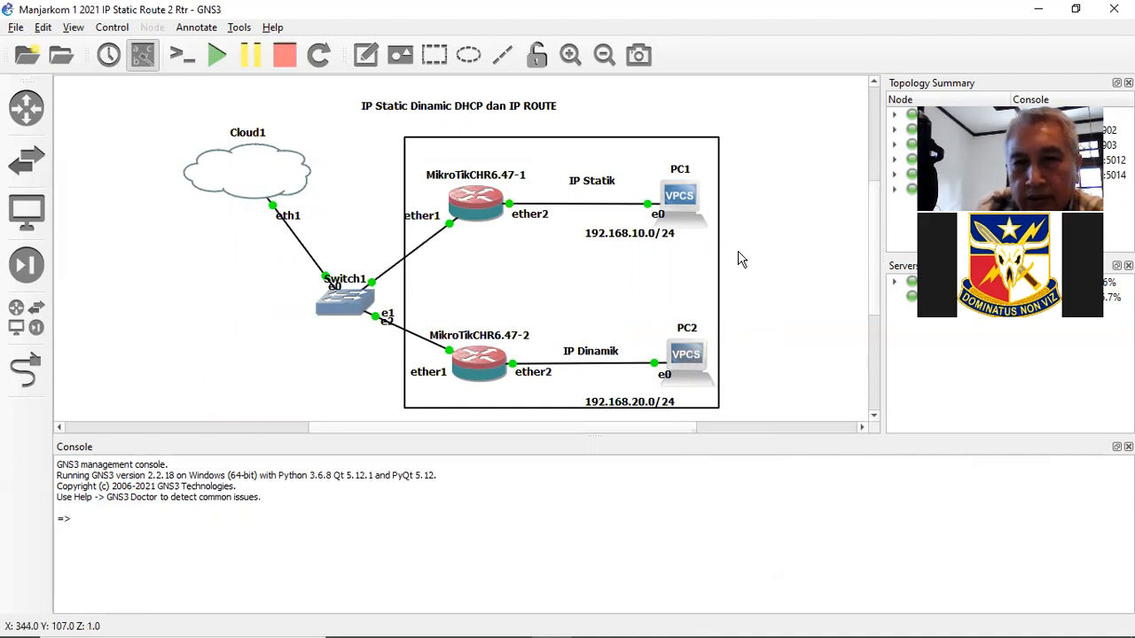
- Open PC2's console in Solar-PuTTY alongside the existing PC1 session
right_click(689, 359)
left_click(730, 30)
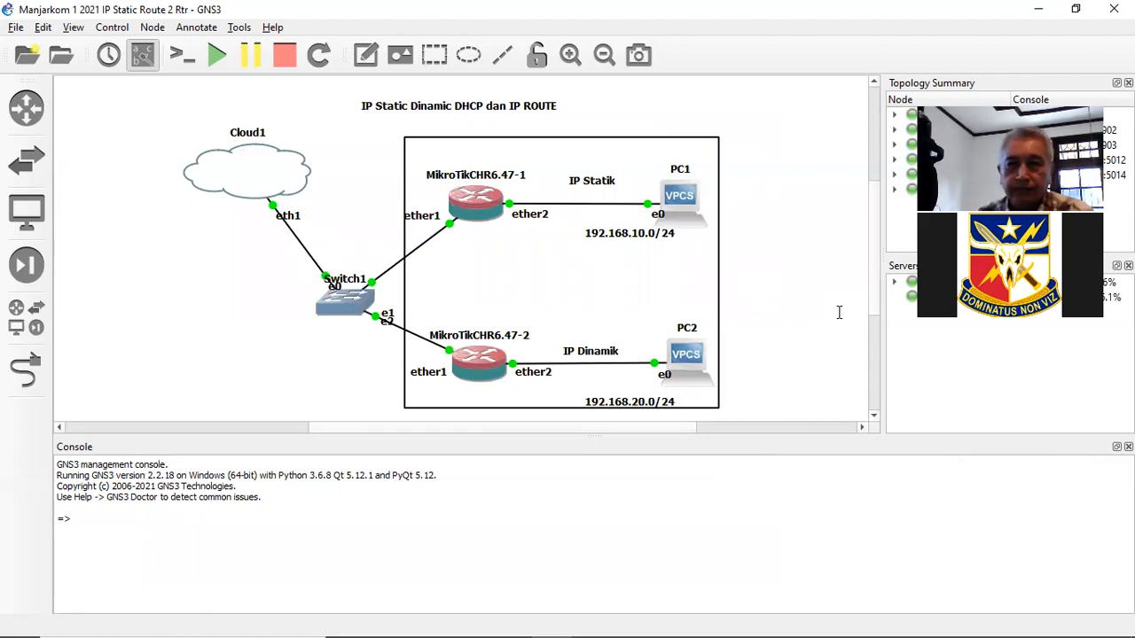
key("alt+Tab")
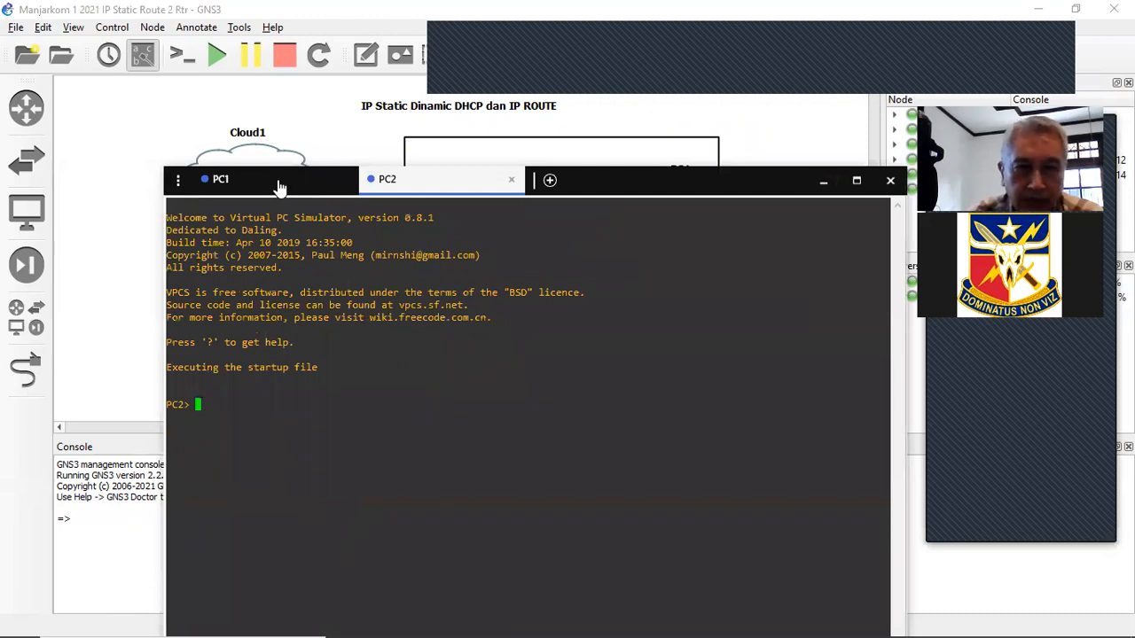
left_click(276, 184)
left_click_drag(631, 185, 642, 110)
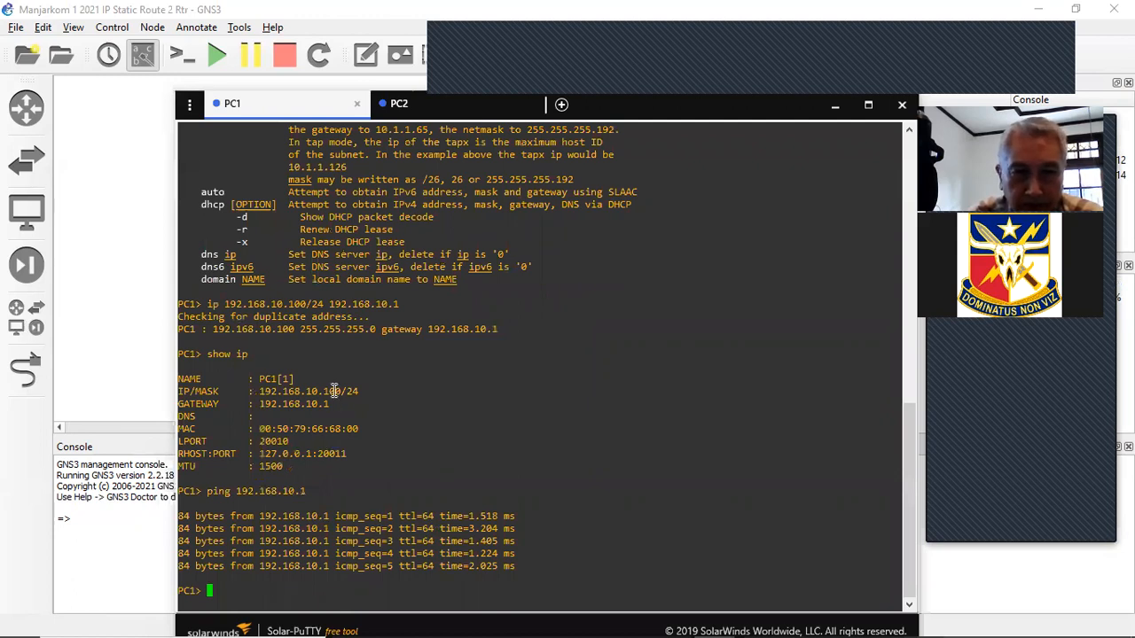
- On PC2's tab, list the ip command's options with 'ip ?'
left_click(480, 113)
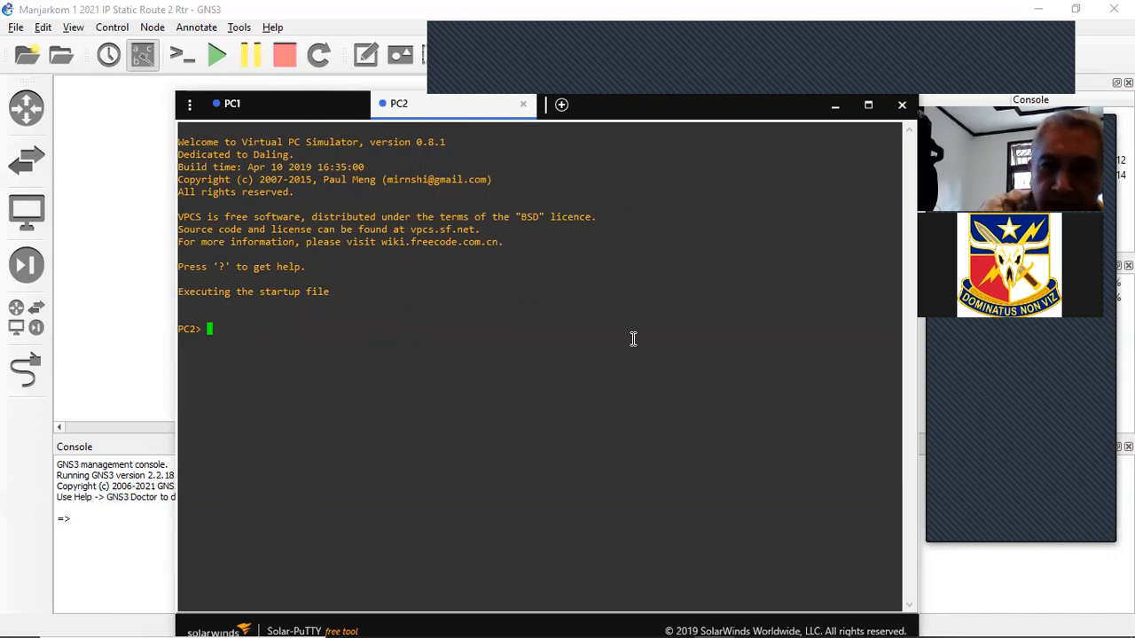
type("ip ?")
key("Return")
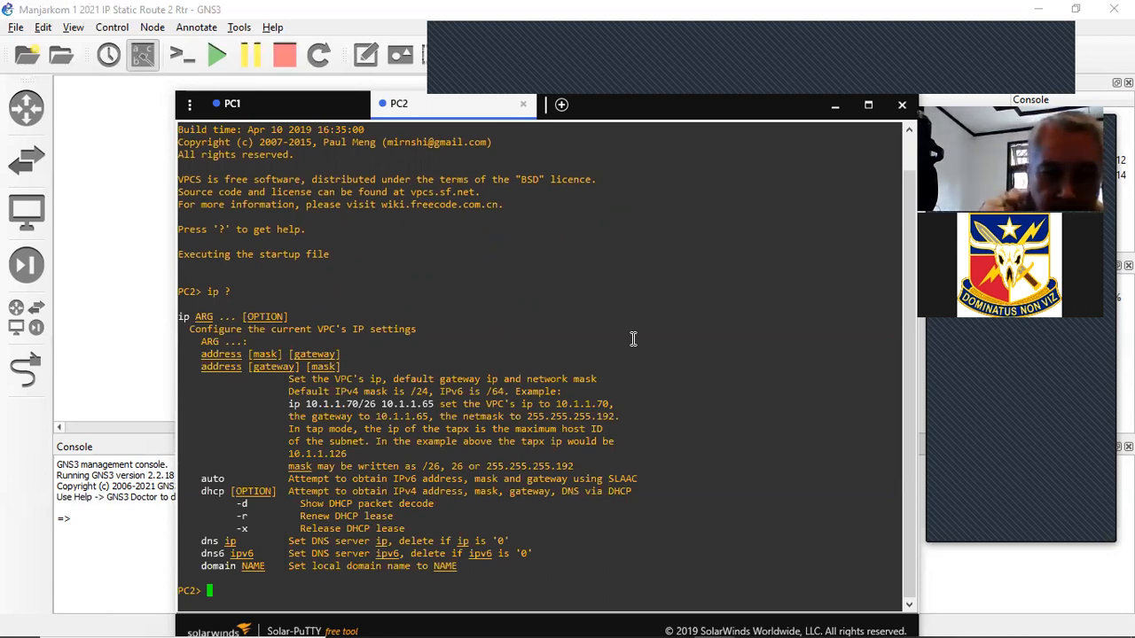
- Run 'ip dhcp' on PC2 to lease 192.168.20.254/24, gateway 192.168.20.1, and confirm with 'show ip'
type("sho")
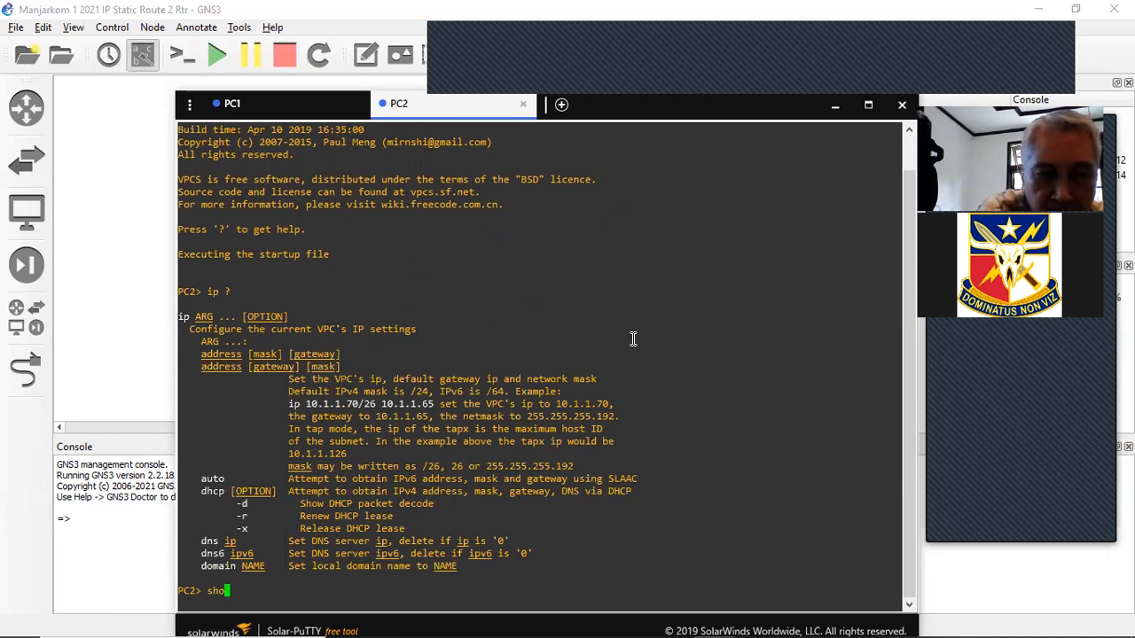
type("w ip")
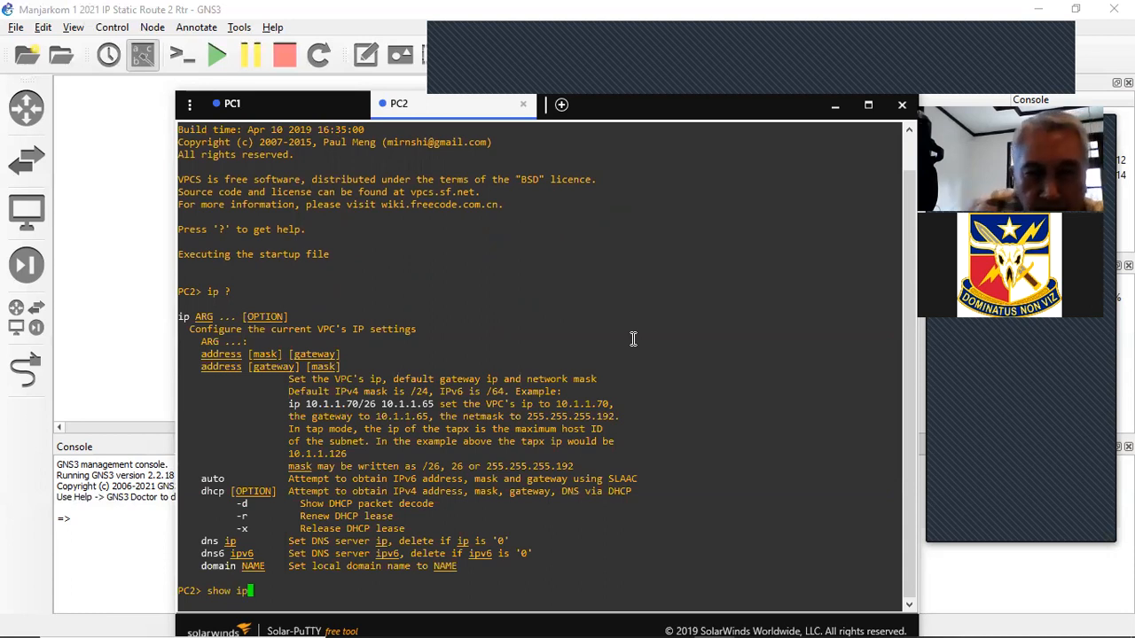
key("Return")
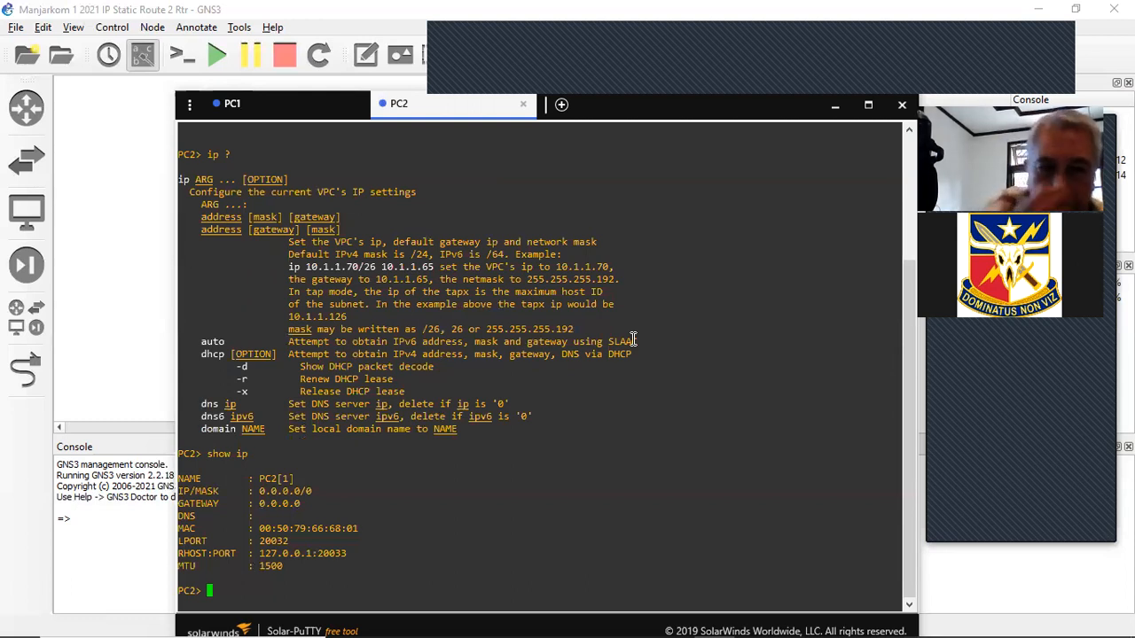
type("ip dhc")
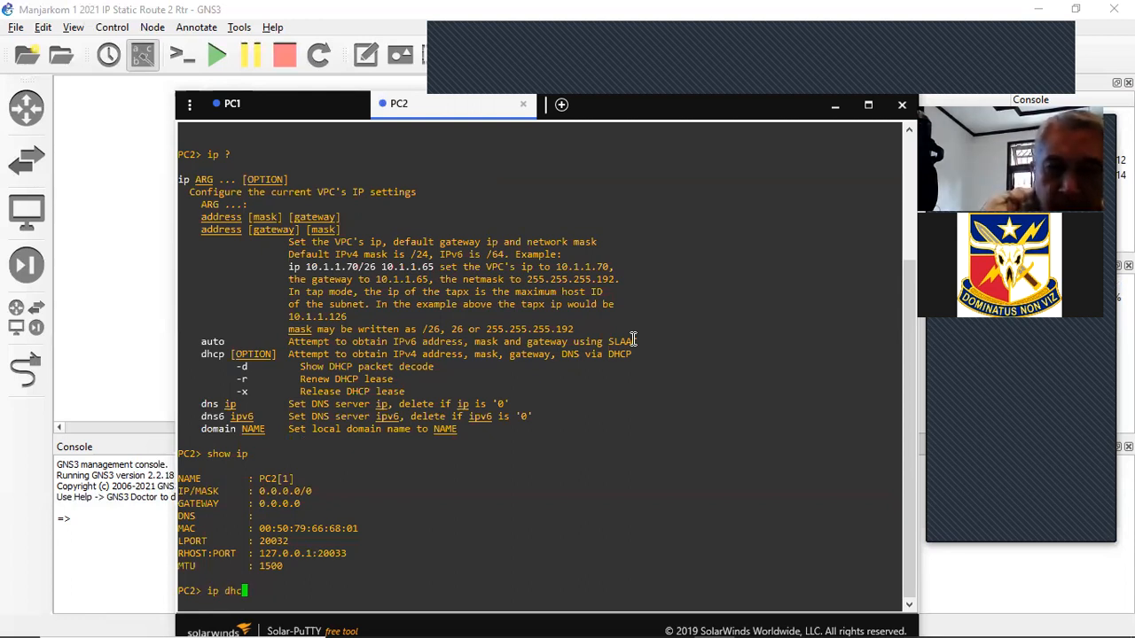
type("p")
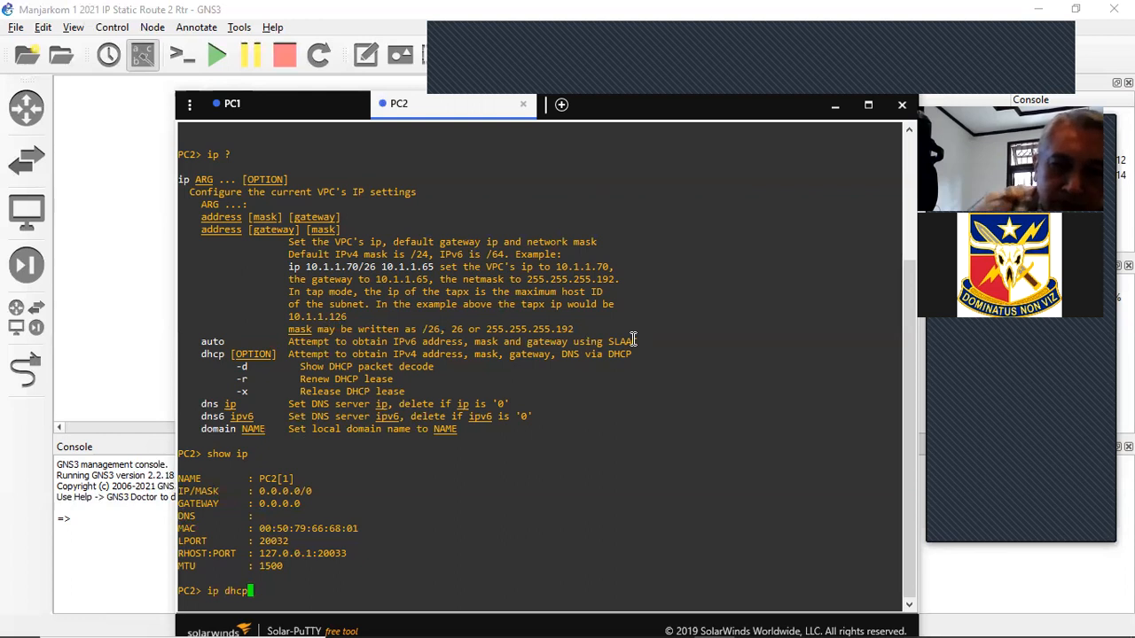
key("Return")
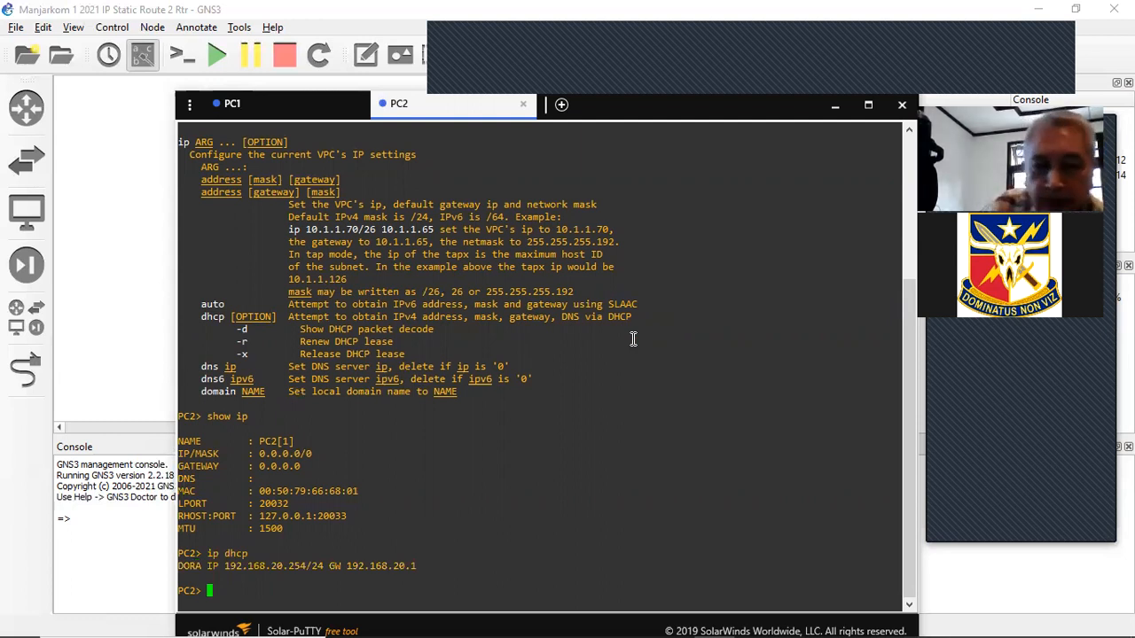
type("show ip")
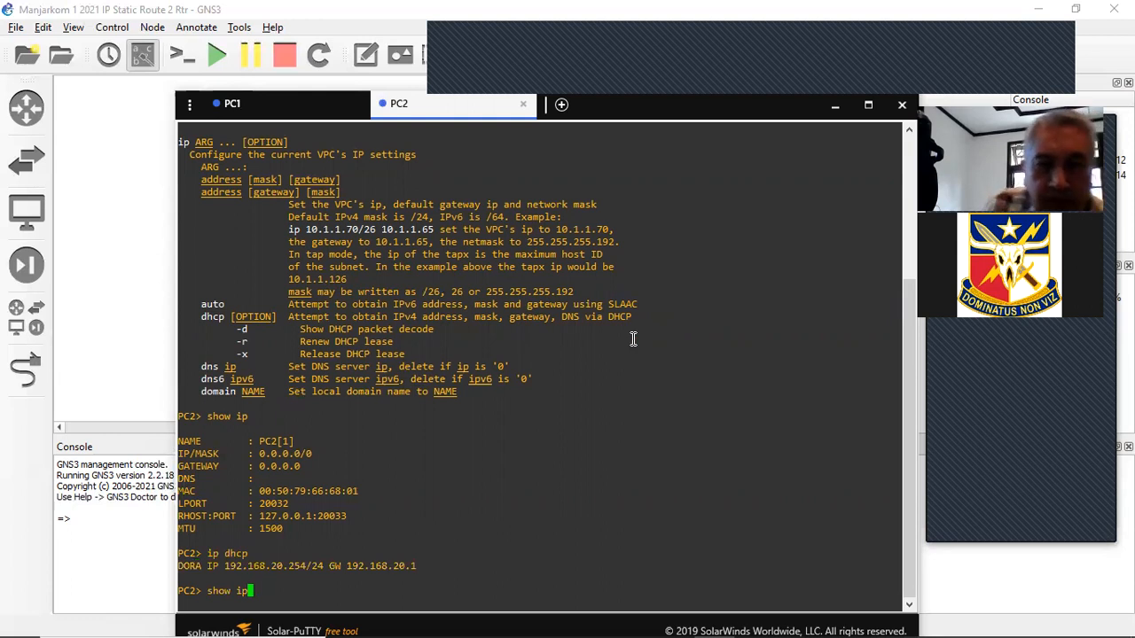
key("Return")
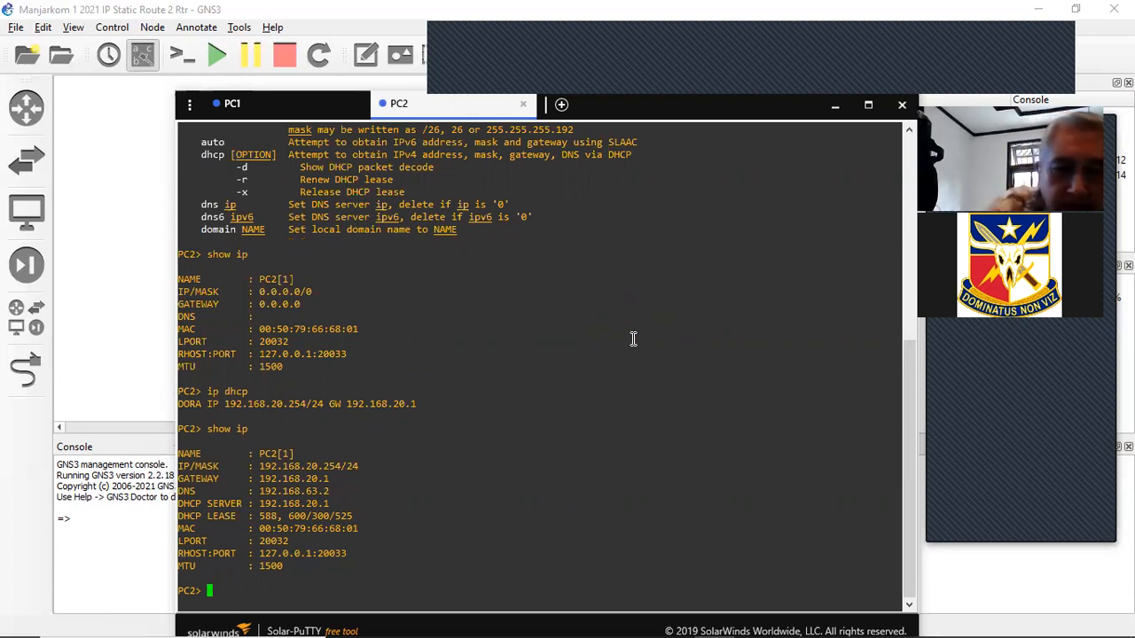
- Ping 192.168.20.1 from PC2 for five replies, then minimize Solar-PuTTY
type("ping 192.168.20.1")
key("Return")
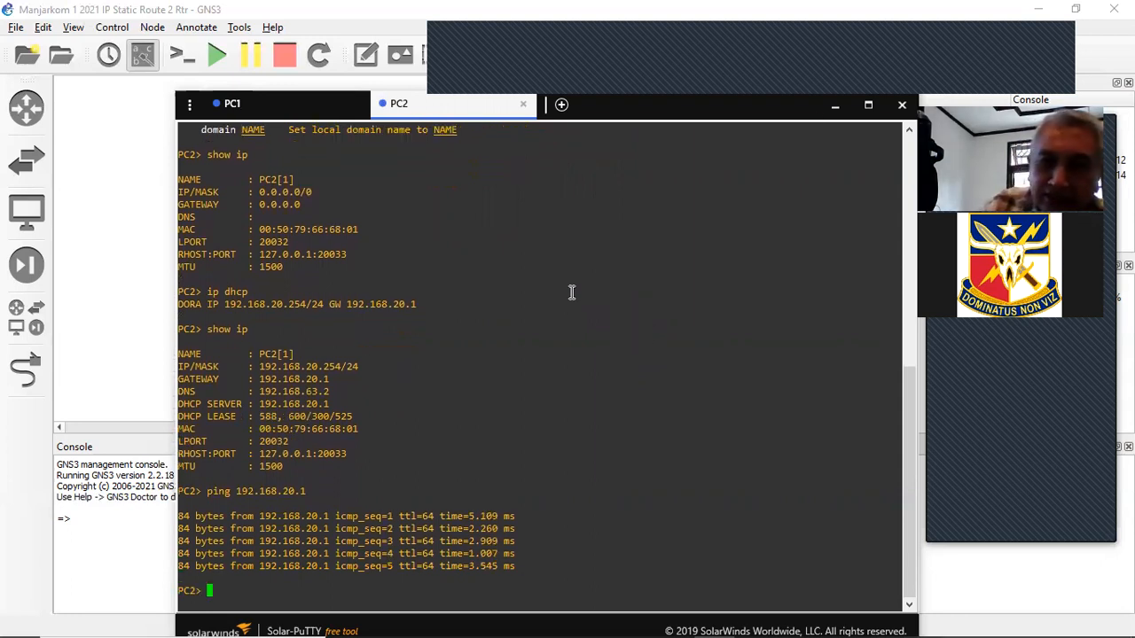
left_click(835, 111)
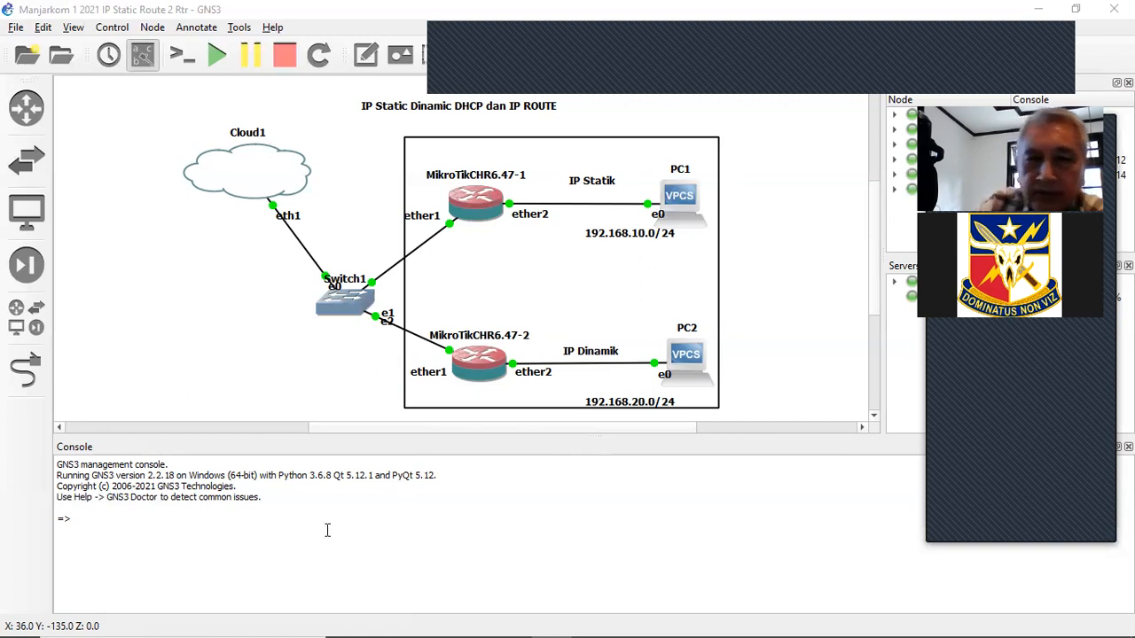
- Link MikroTikCHR6.47-1 ether3 to MikroTikCHR6.47-2 ether3
left_click(27, 370)
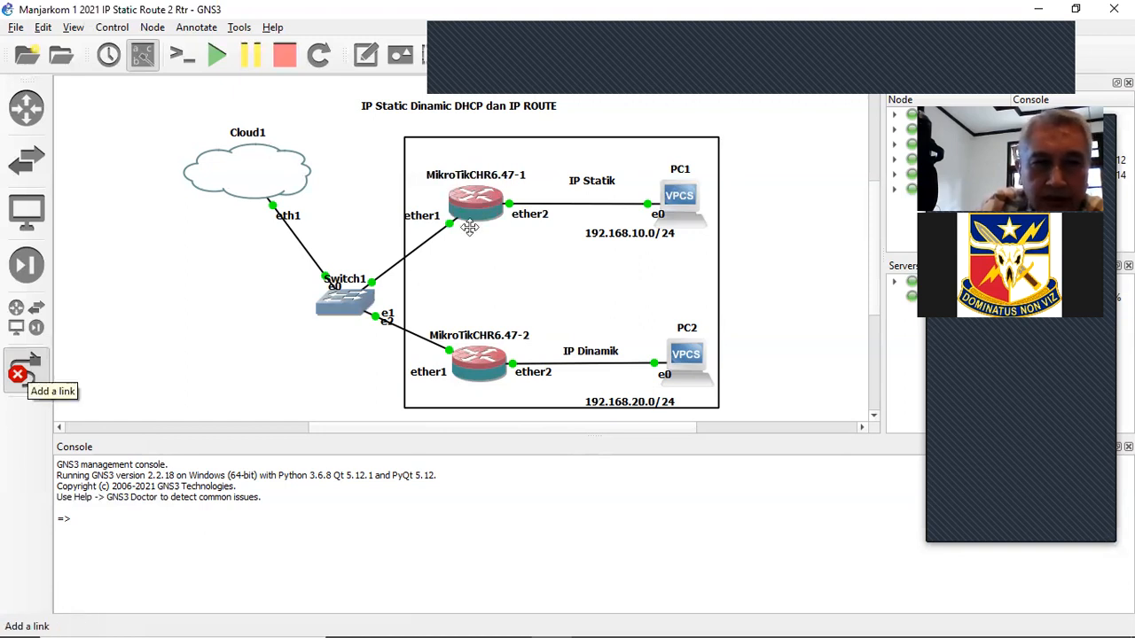
mouse_move(474, 197)
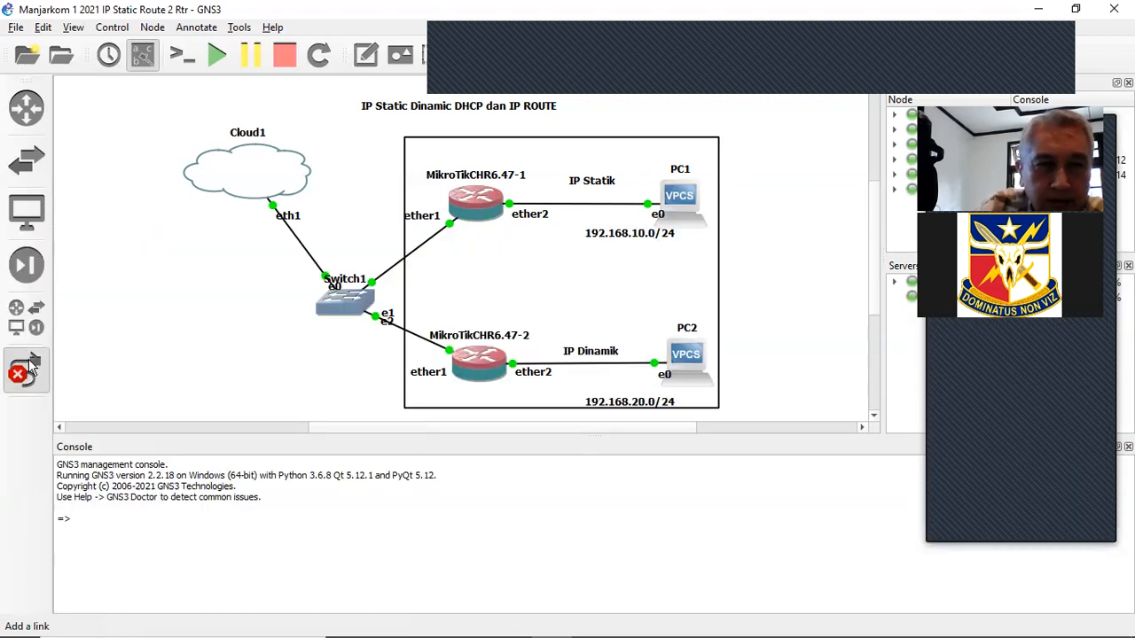
left_click(29, 362)
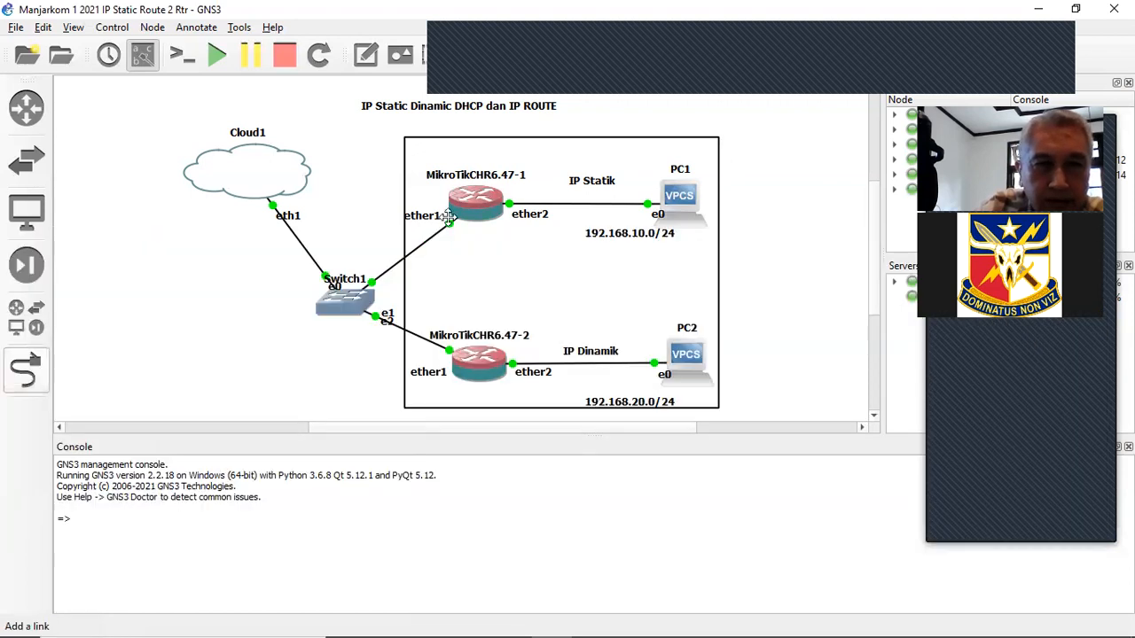
left_click(23, 366)
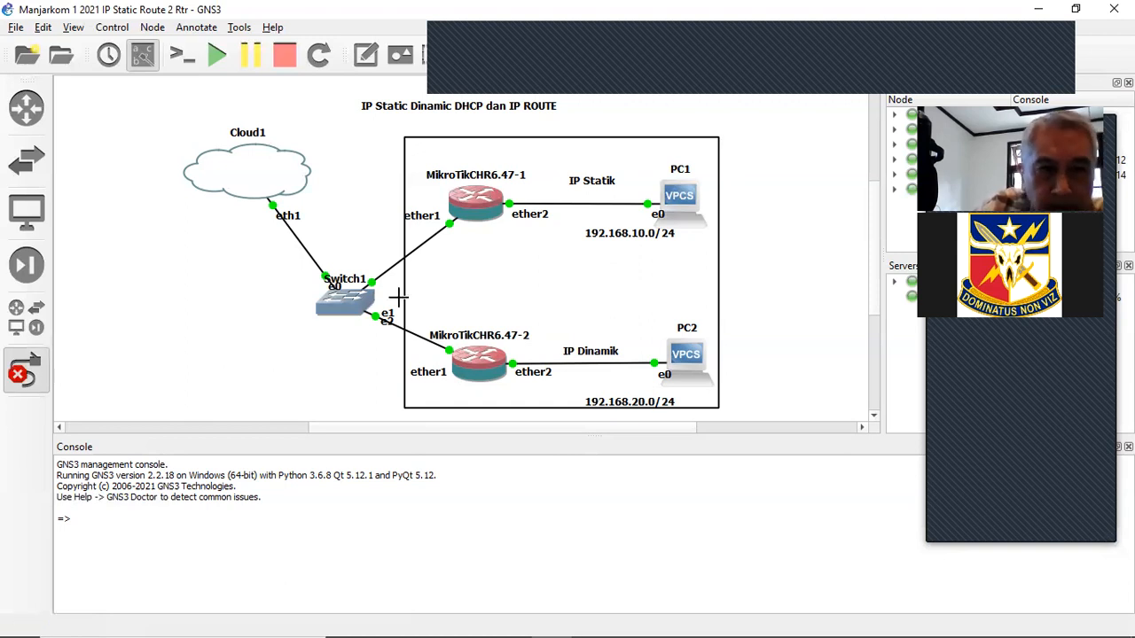
left_click(477, 213)
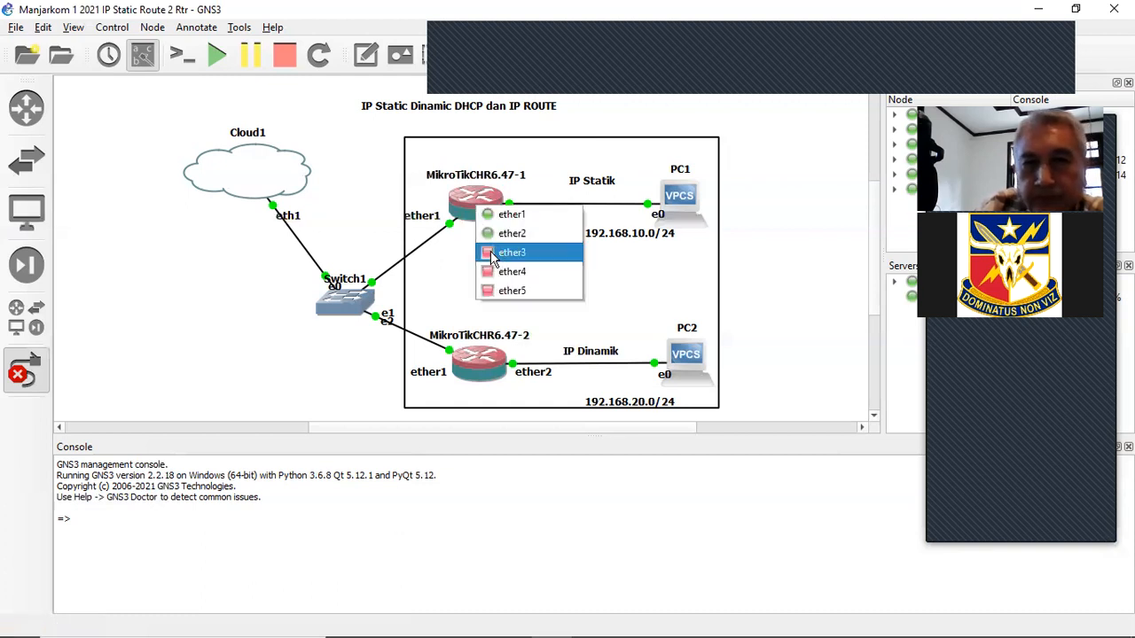
left_click(493, 257)
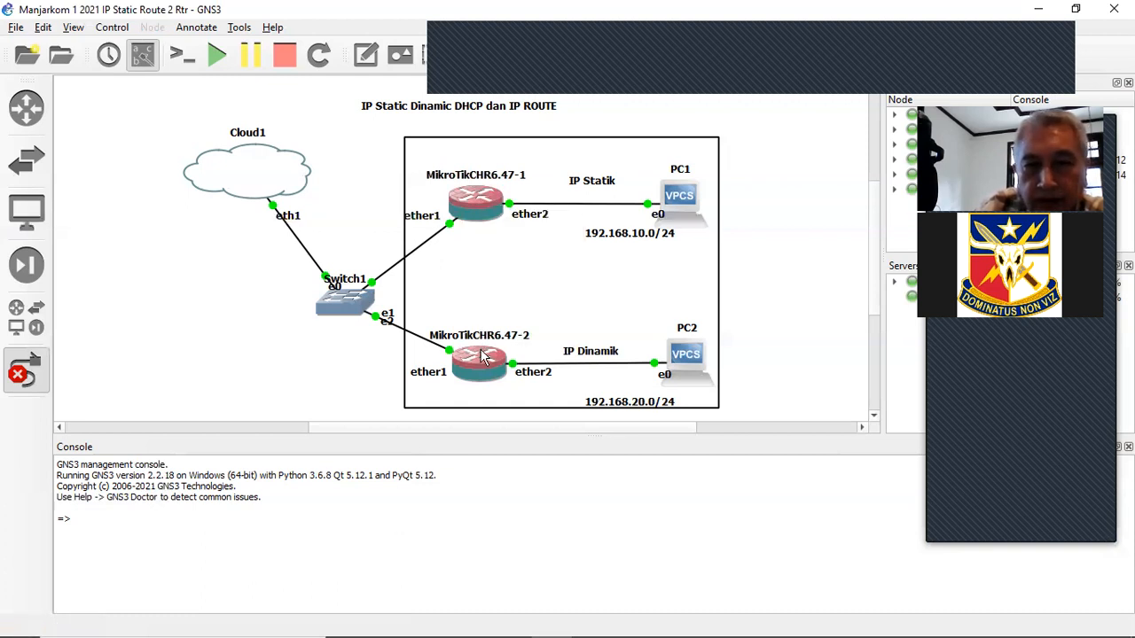
left_click(484, 356)
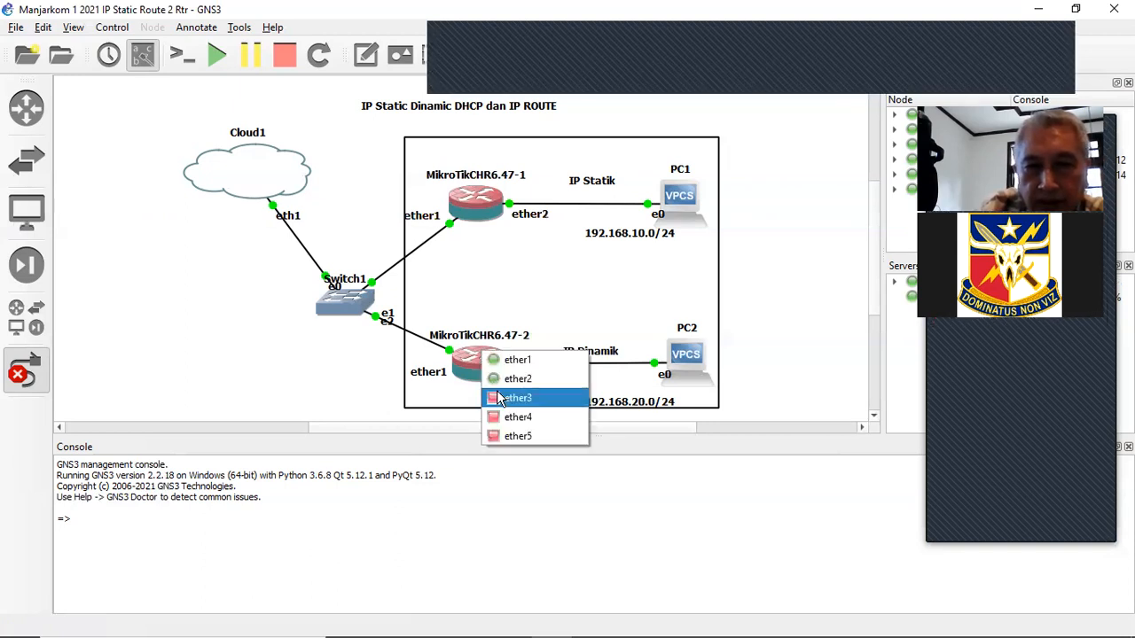
left_click(499, 399)
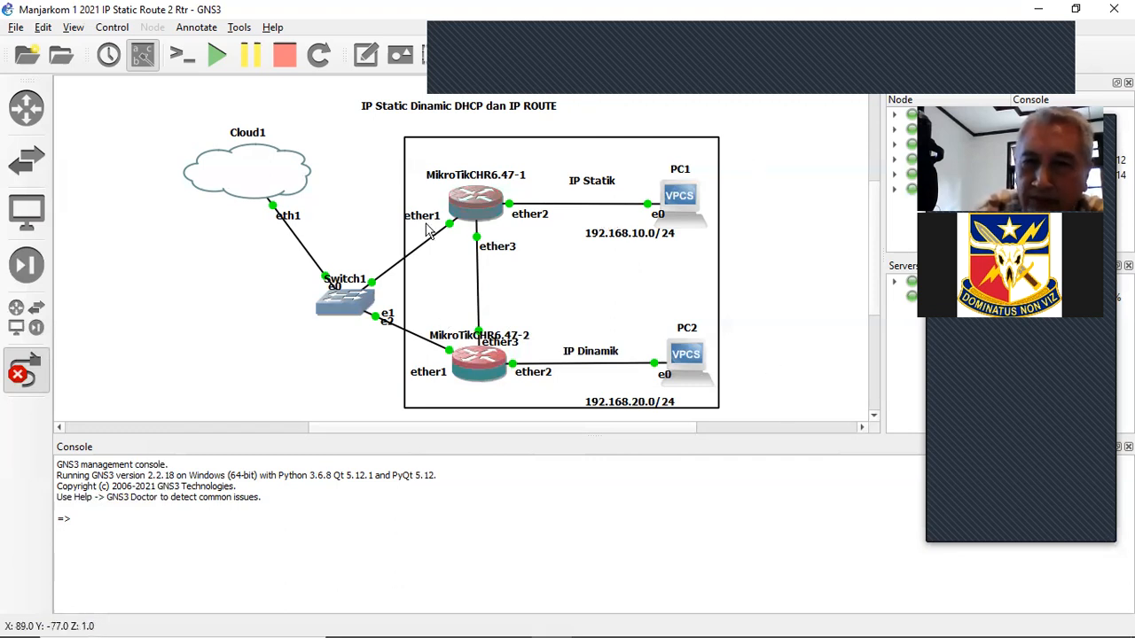
- Place a text note beside the new link and begin typing '192.168.'
left_click(477, 284)
left_click(366, 59)
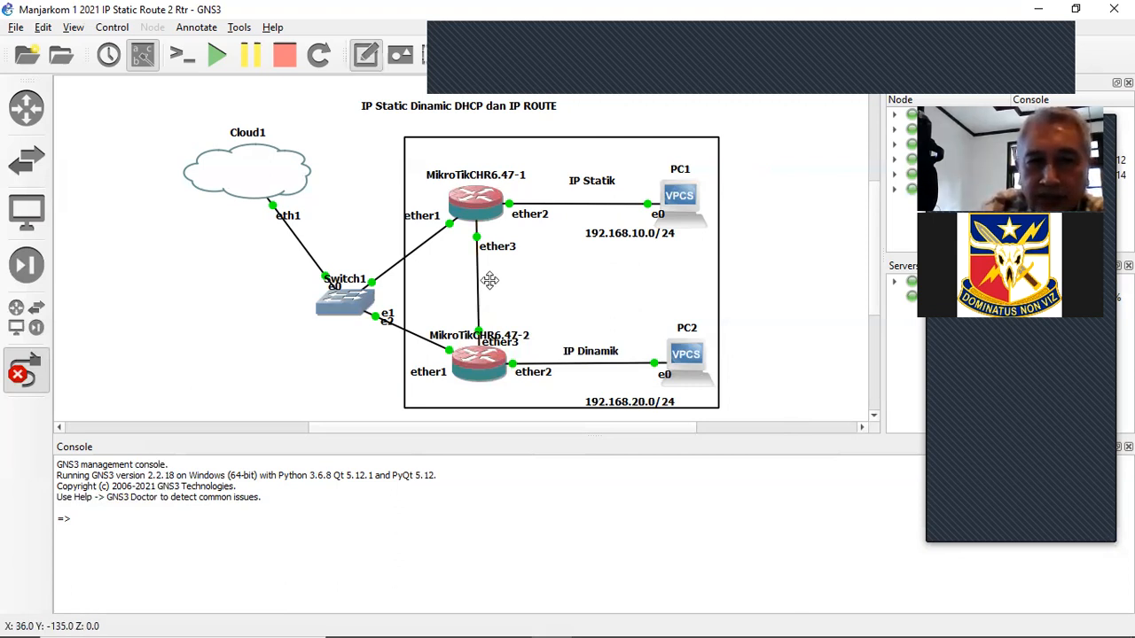
left_click(492, 282)
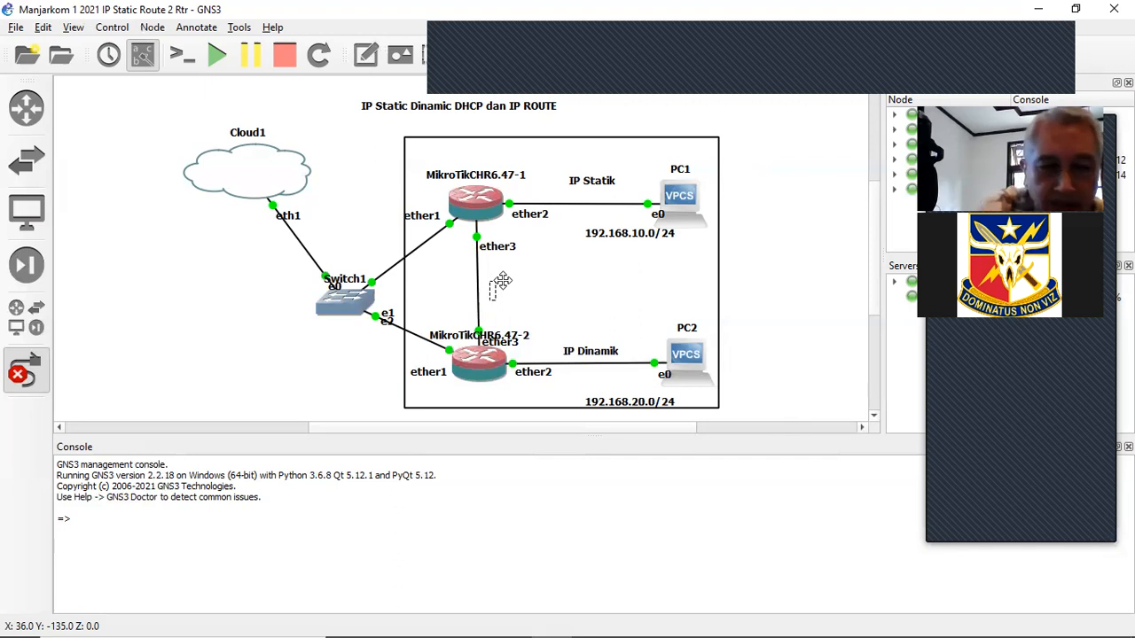
type("192.1")
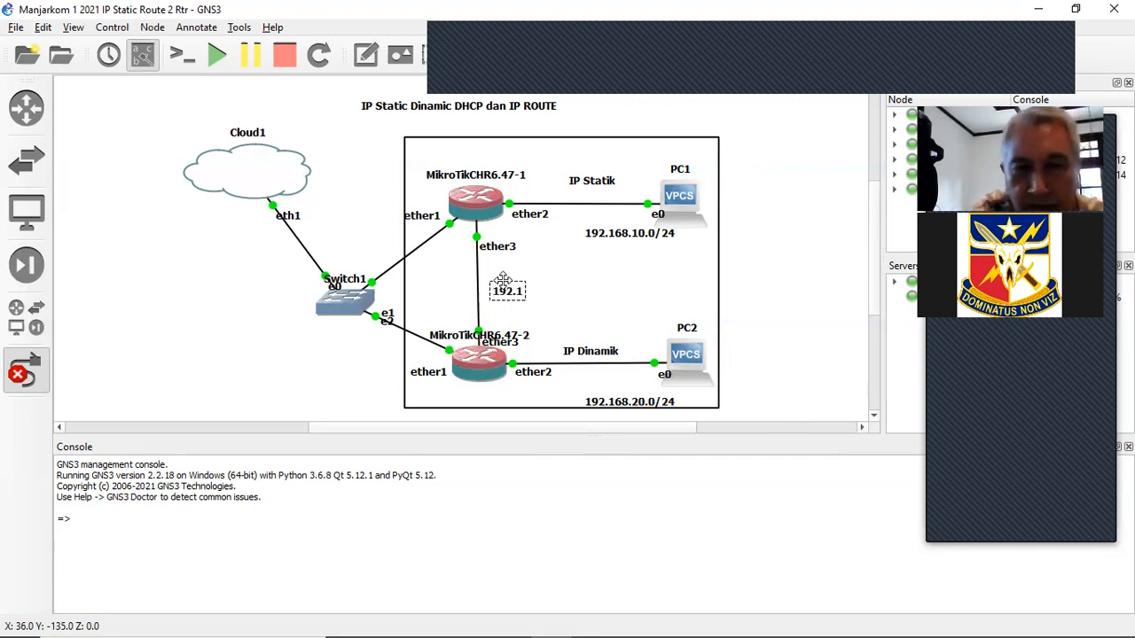
type("68.")
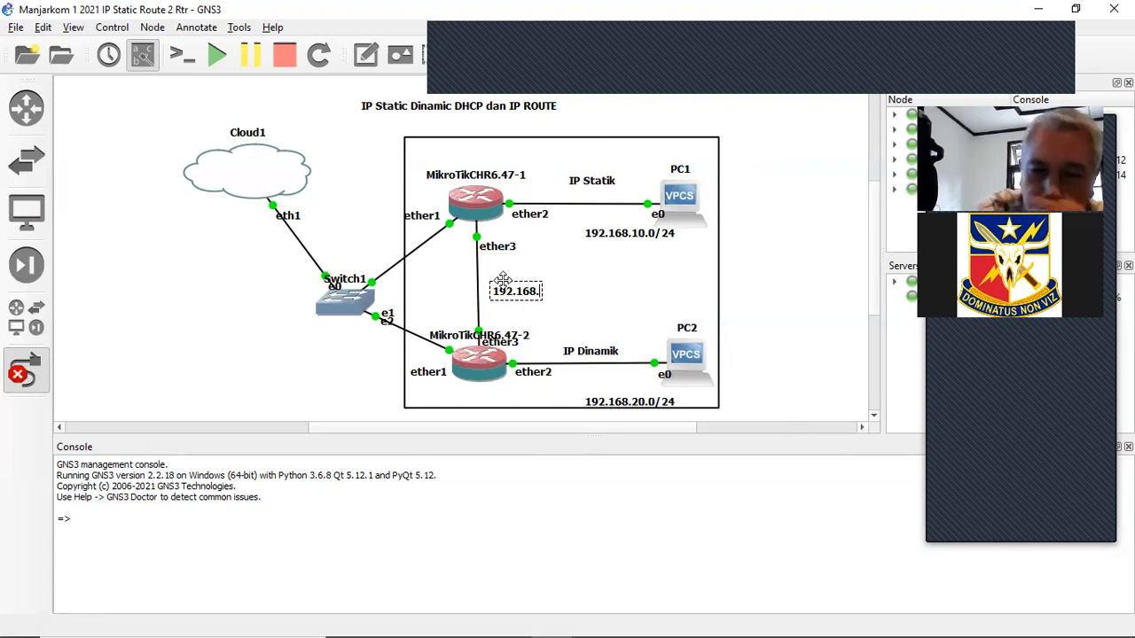
- Correct the note to read 10.10.10.0/24 and finish editing it
key("BackSpace")
key("BackSpace")
key("BackSpace")
key("BackSpace")
key("BackSpace")
key("BackSpace")
key("BackSpace")
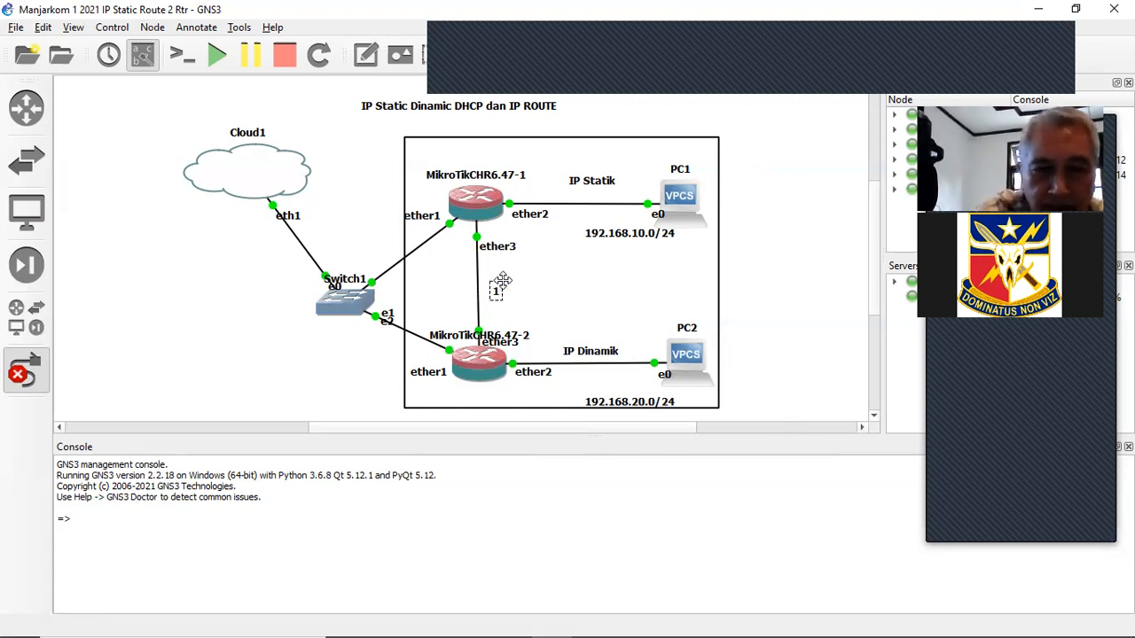
type("0.0")
key("BackSpace")
type("10.10.0/24")
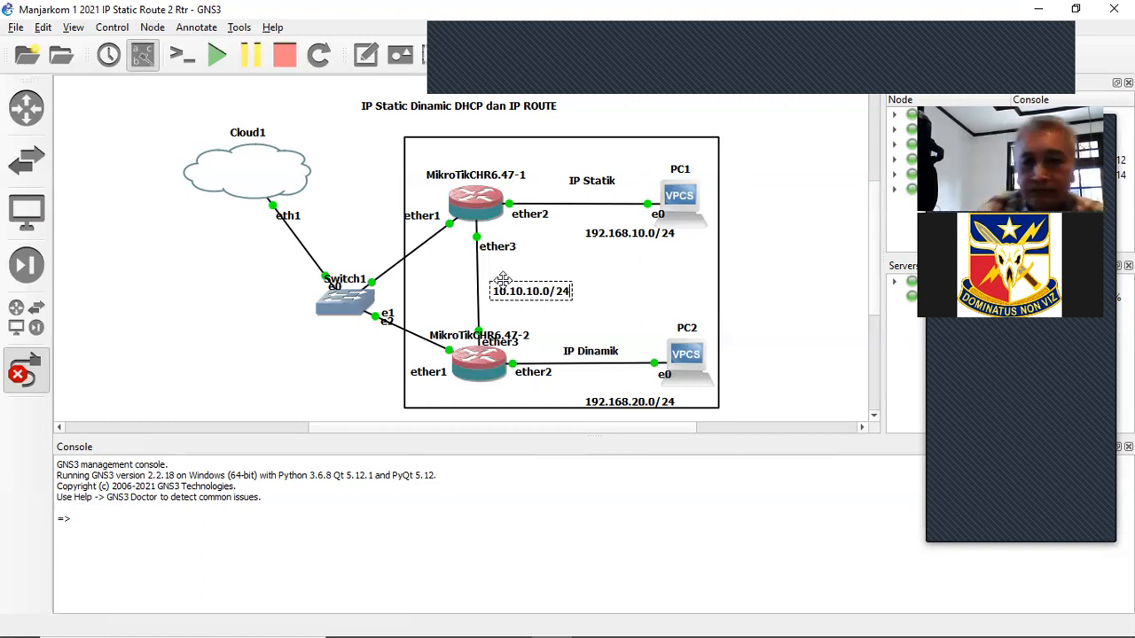
key("Return")
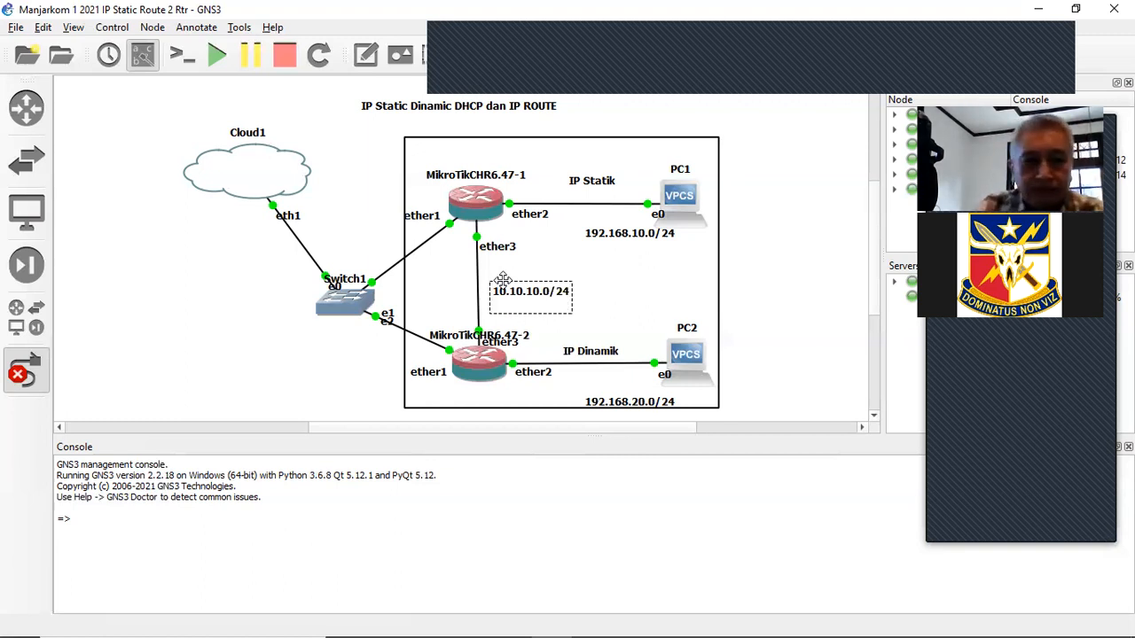
left_click(590, 270)
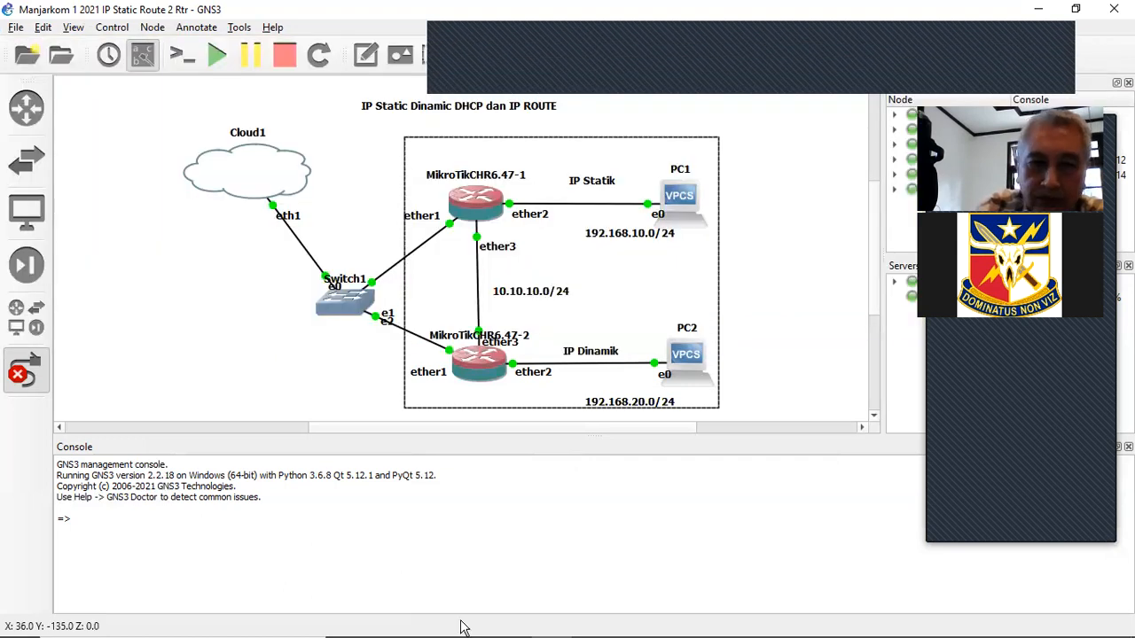
- Add address 10.10.10.1/24 on ether3 to MikroTik1 and apply it
mouse_move(570, 623)
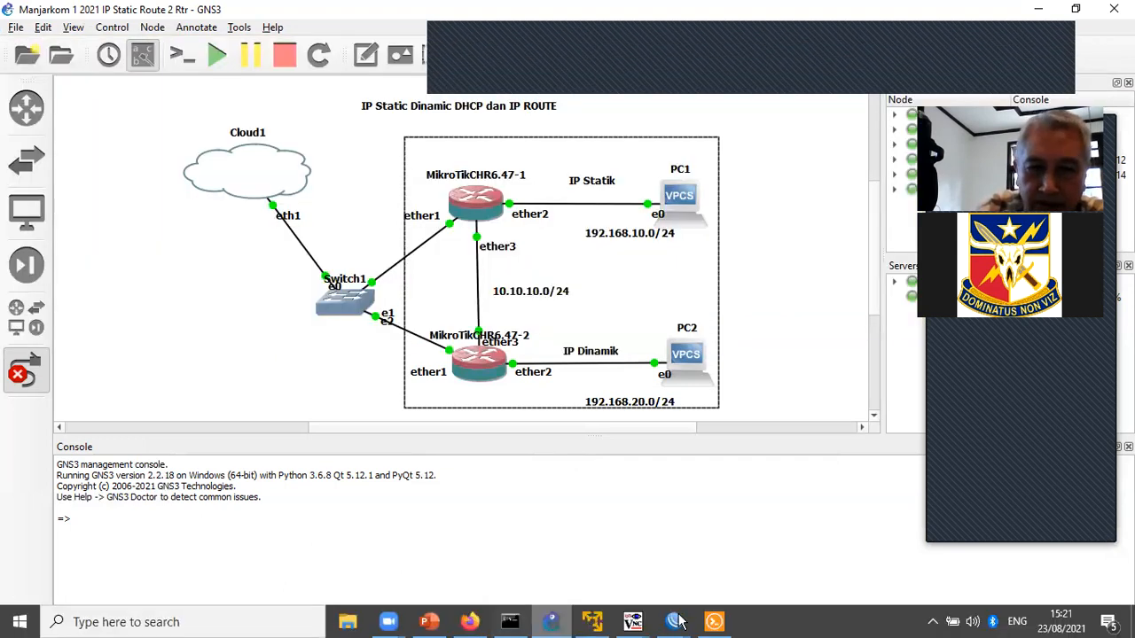
left_click(618, 588)
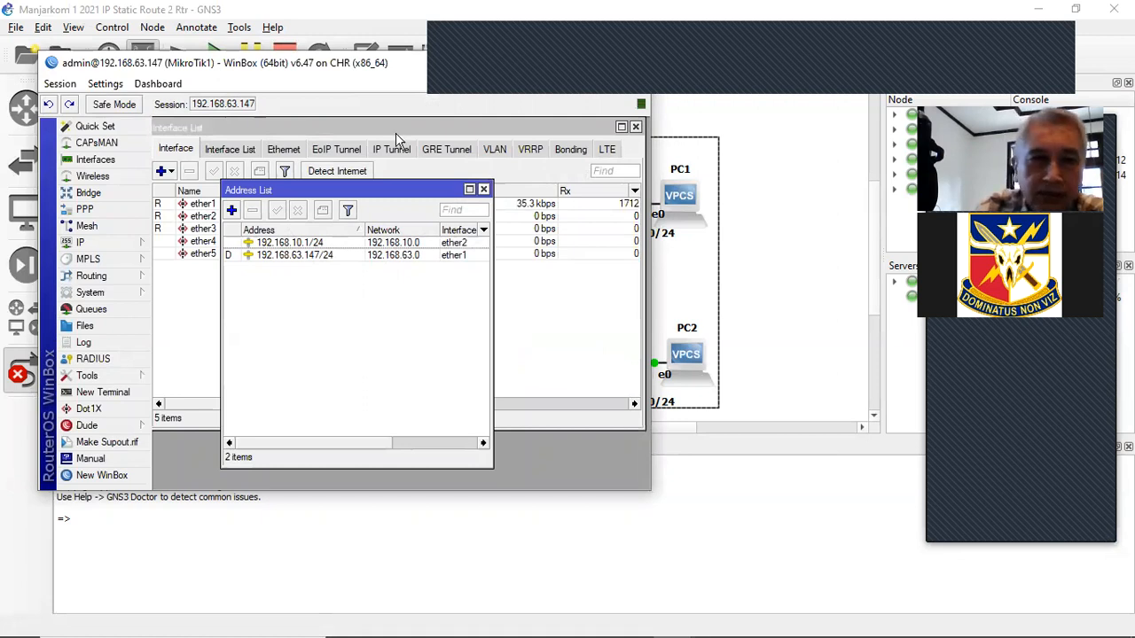
left_click_drag(417, 66, 483, 60)
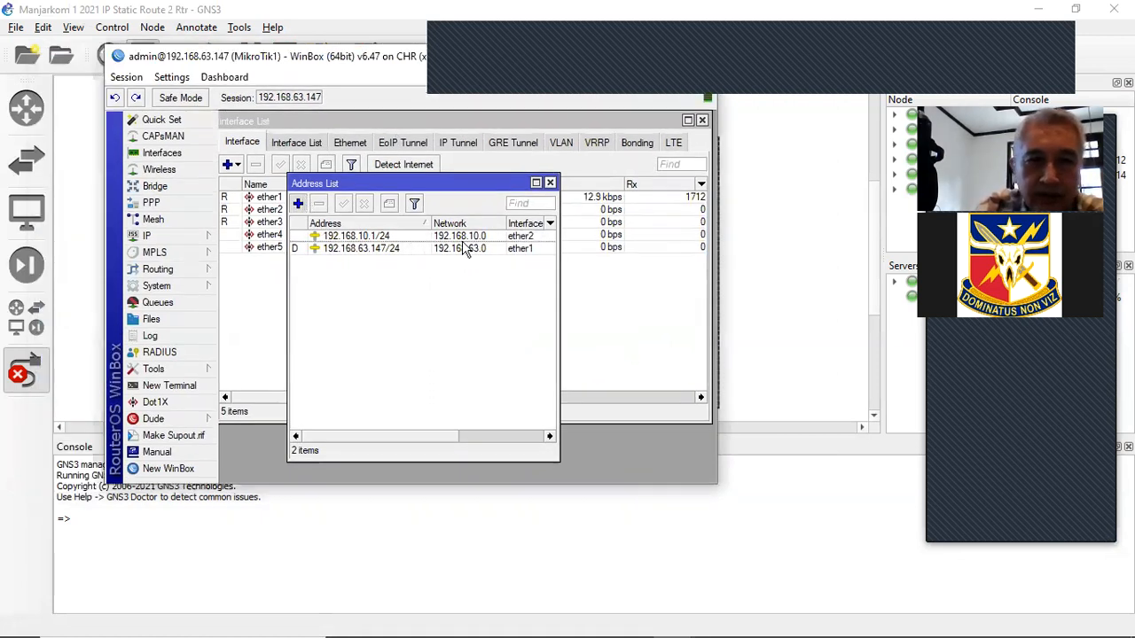
key("a")
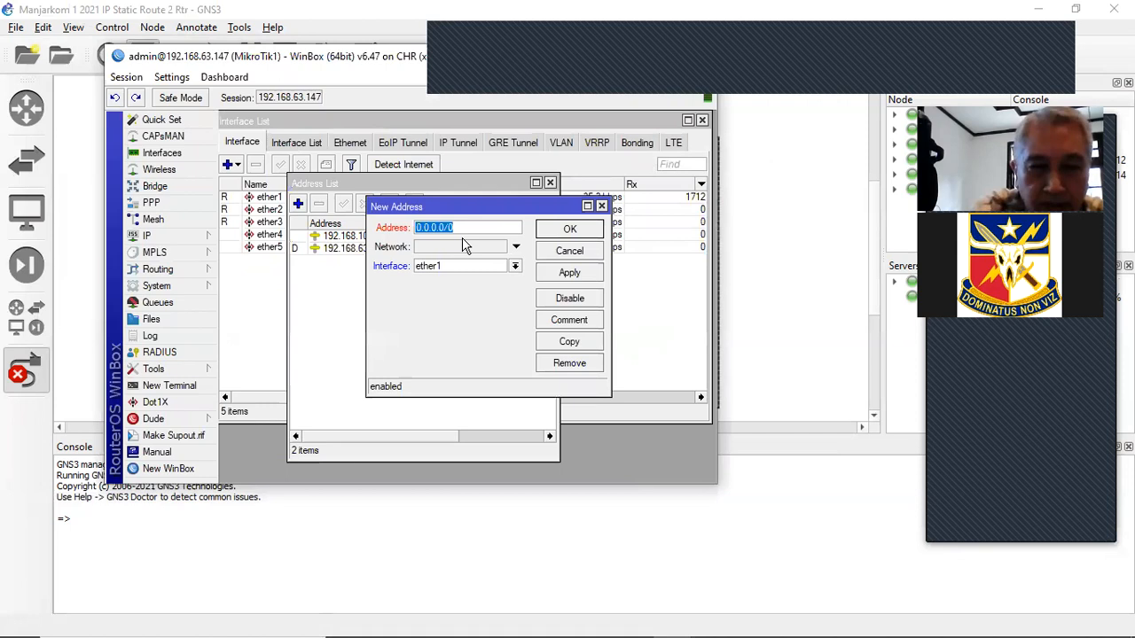
type("10.0")
key("BackSpace")
type("10.1")
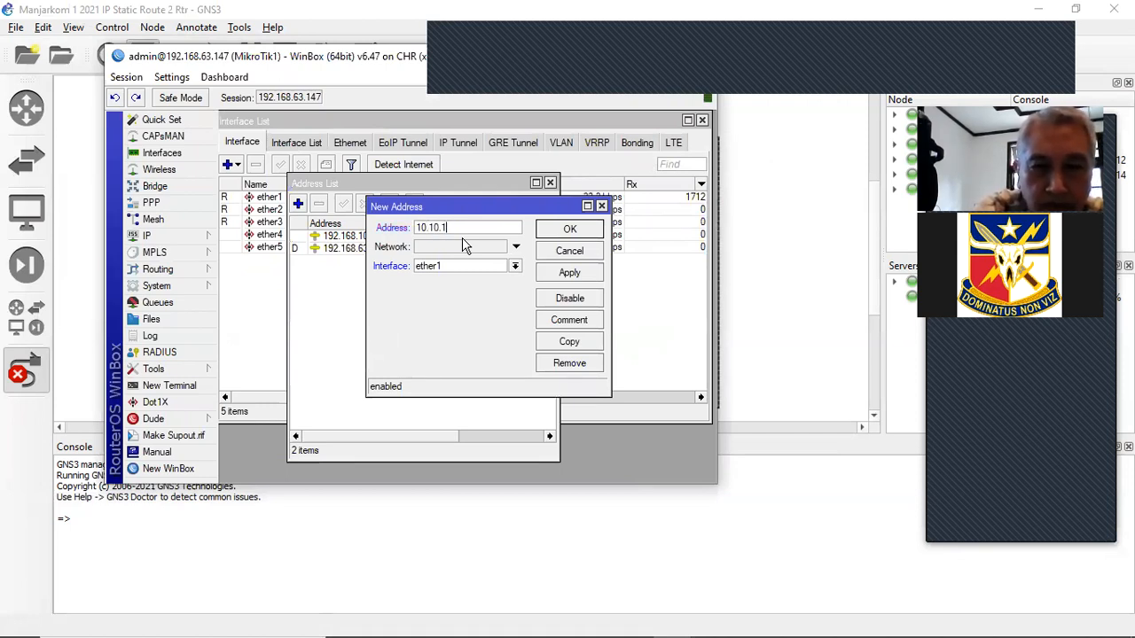
type("0.1")
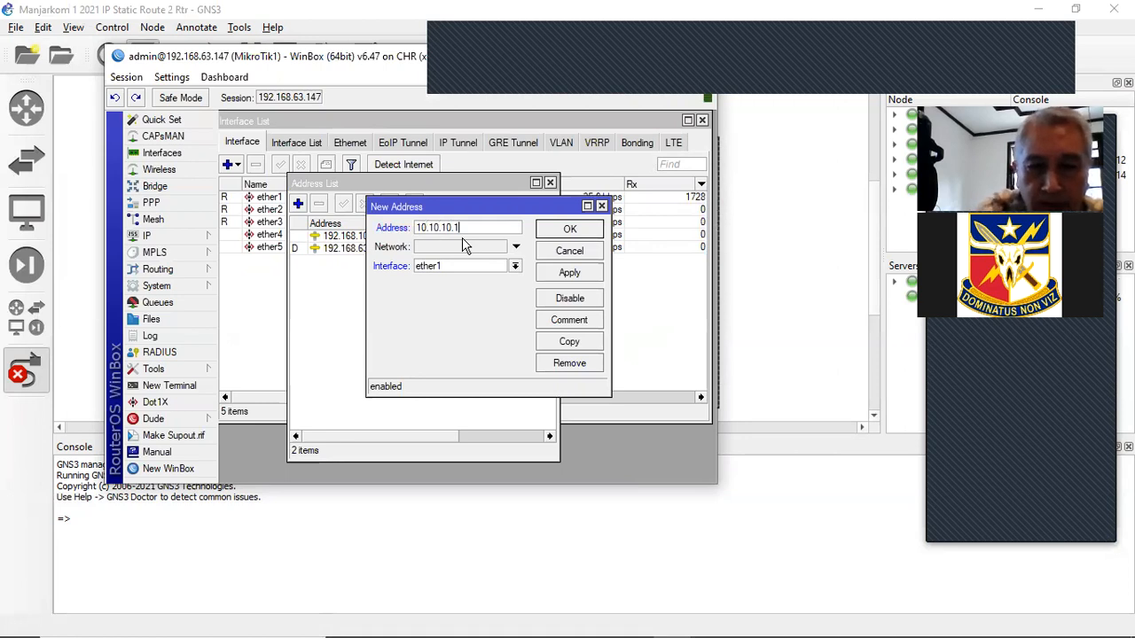
type("/24")
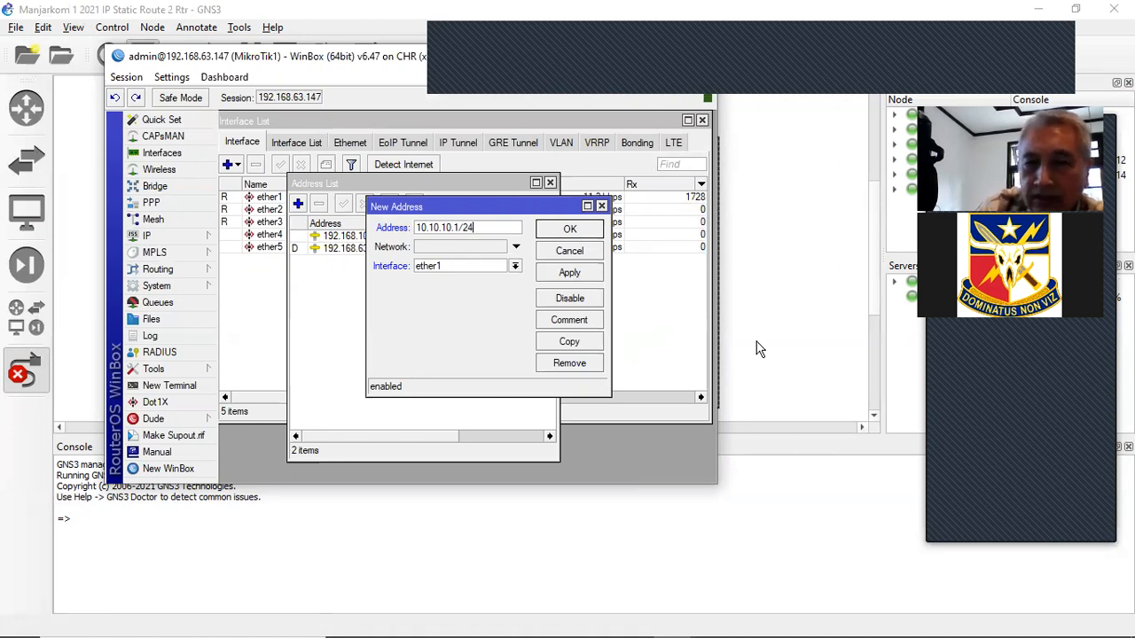
left_click(515, 267)
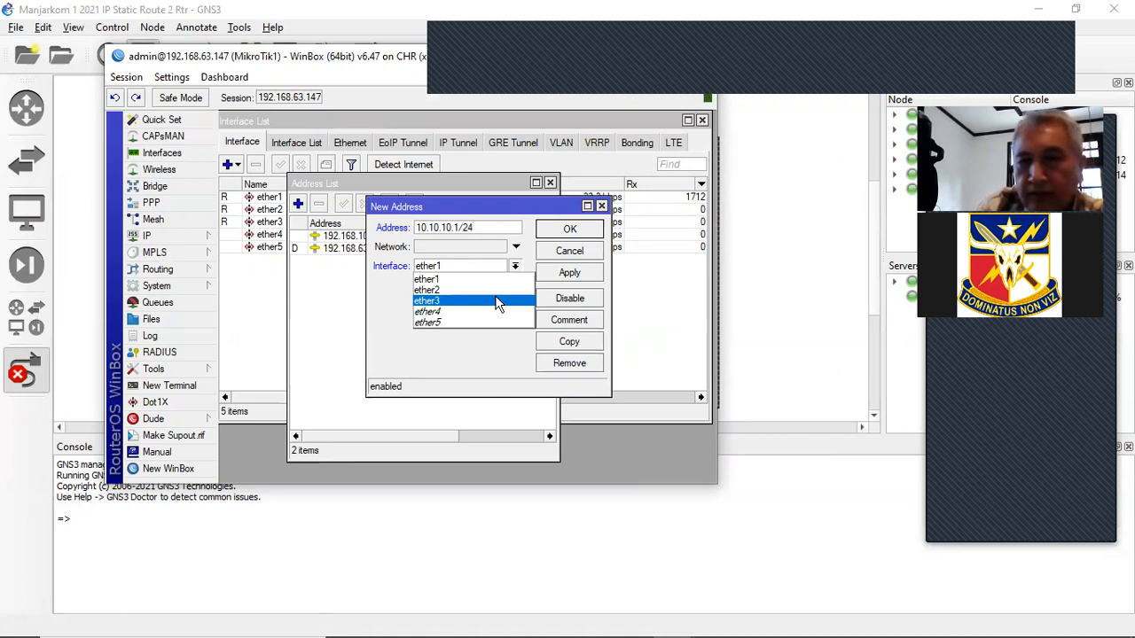
left_click(496, 302)
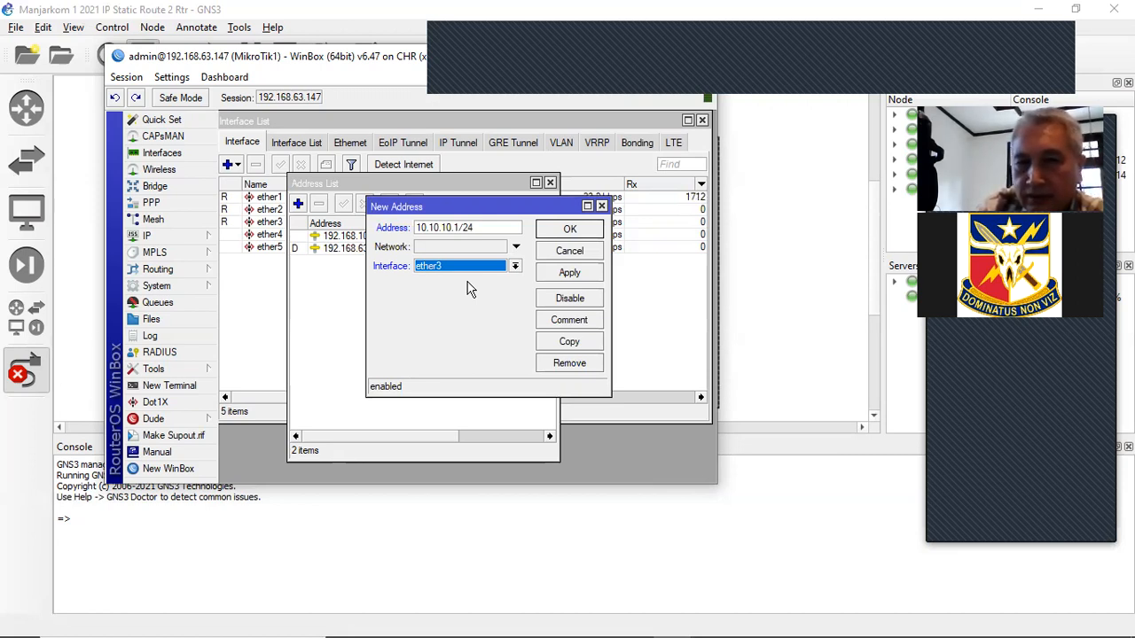
left_click(561, 280)
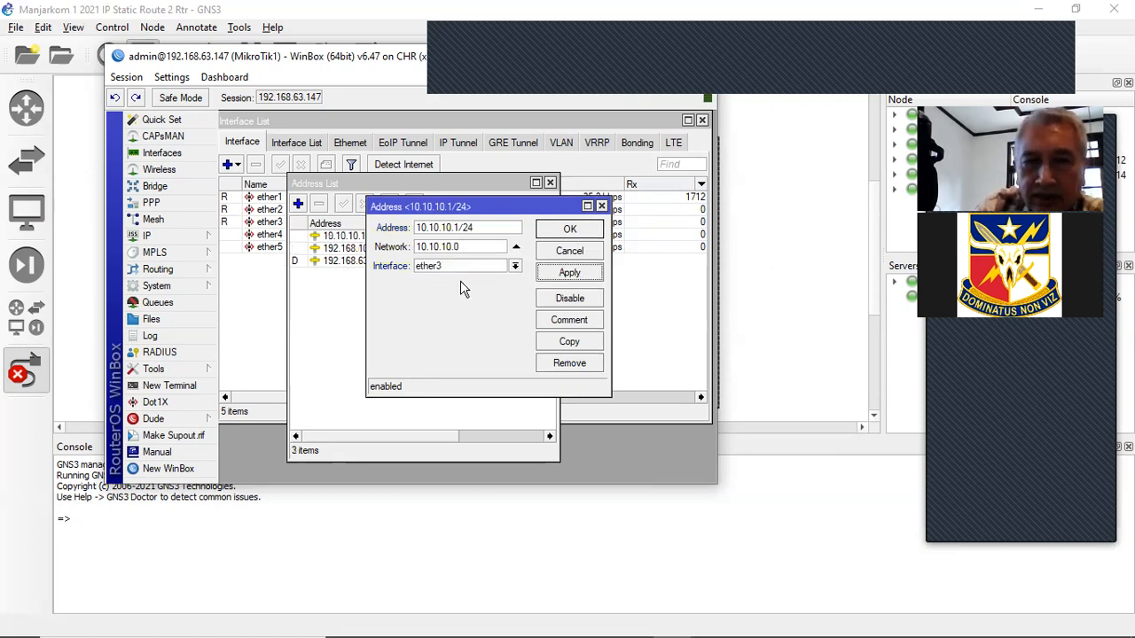
key("Return")
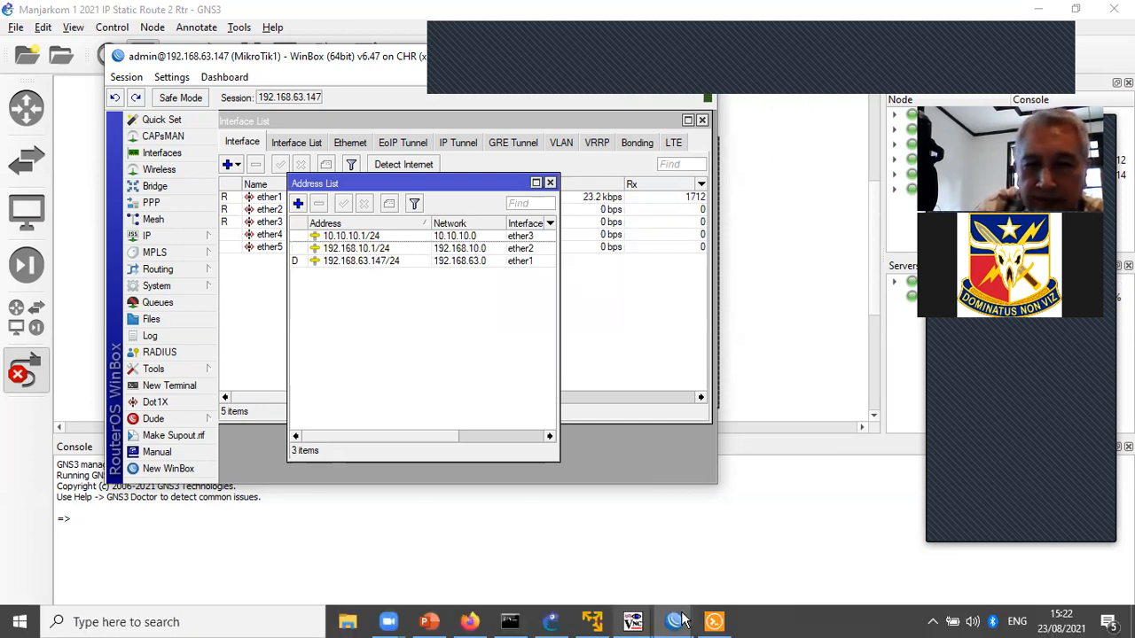
- Bring MikroTik2's WinBox session forward and open its IP address list
mouse_move(673, 622)
left_click(724, 566)
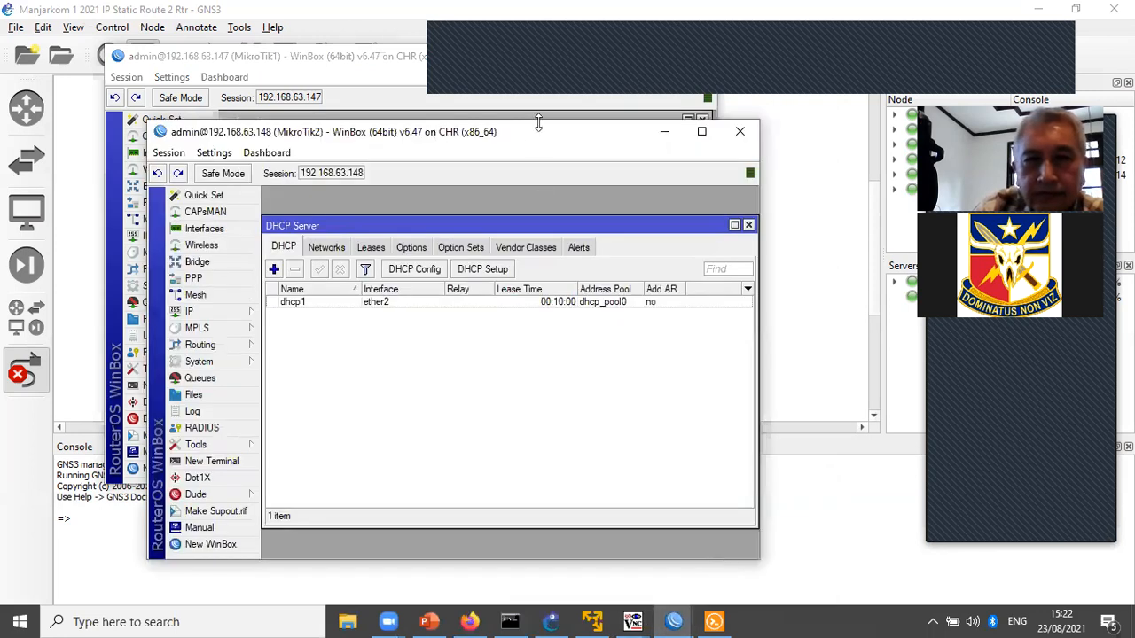
left_click_drag(530, 134, 672, 193)
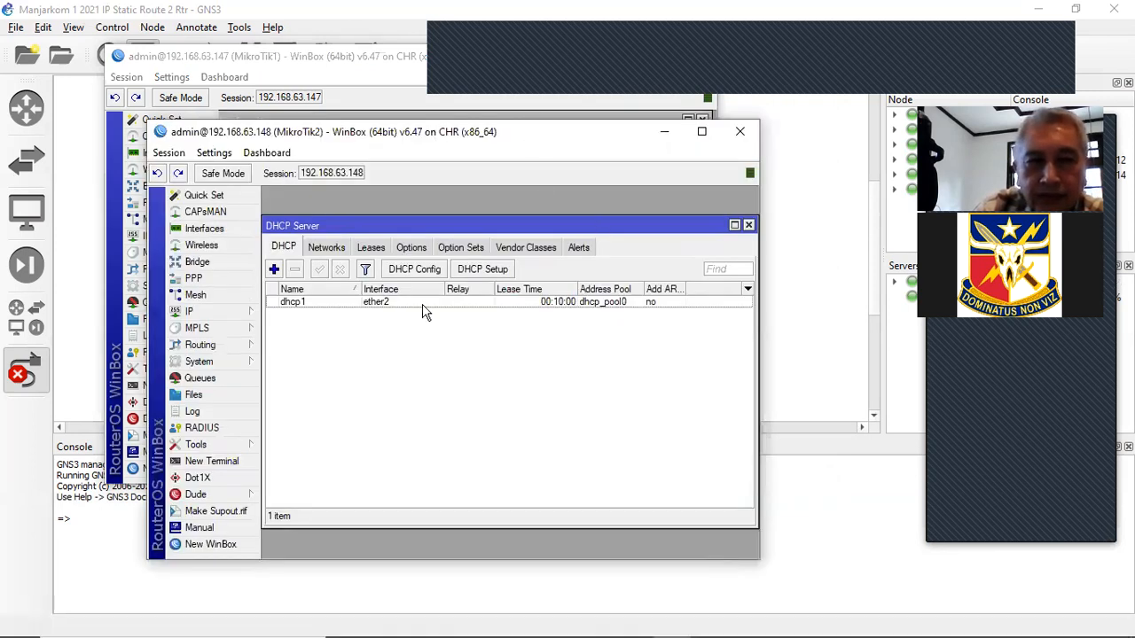
left_click(396, 370)
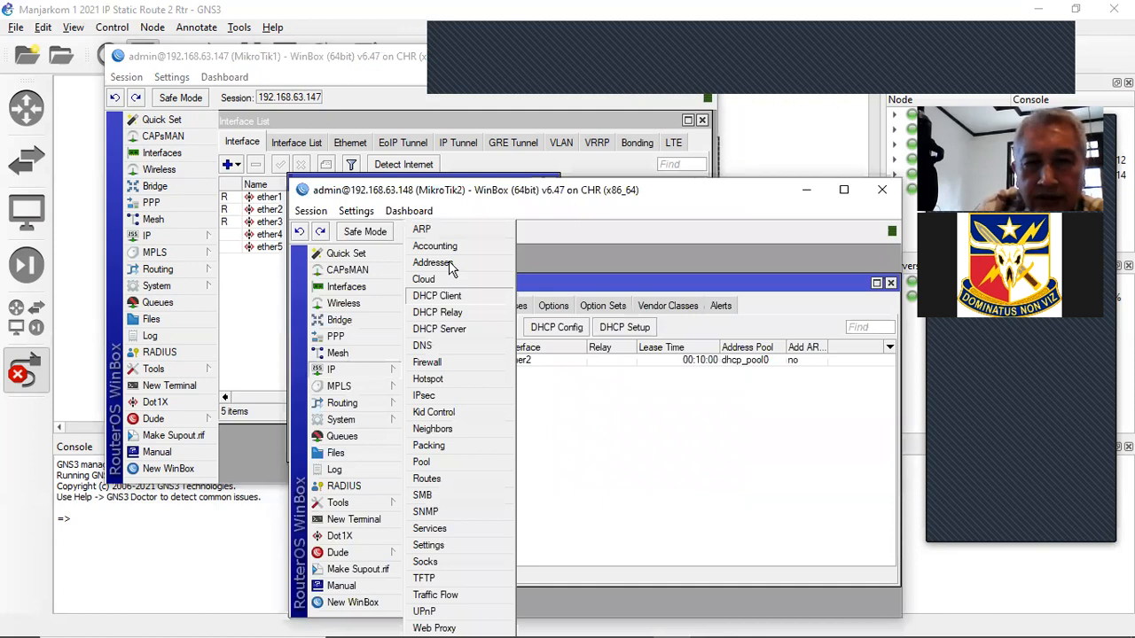
left_click(454, 262)
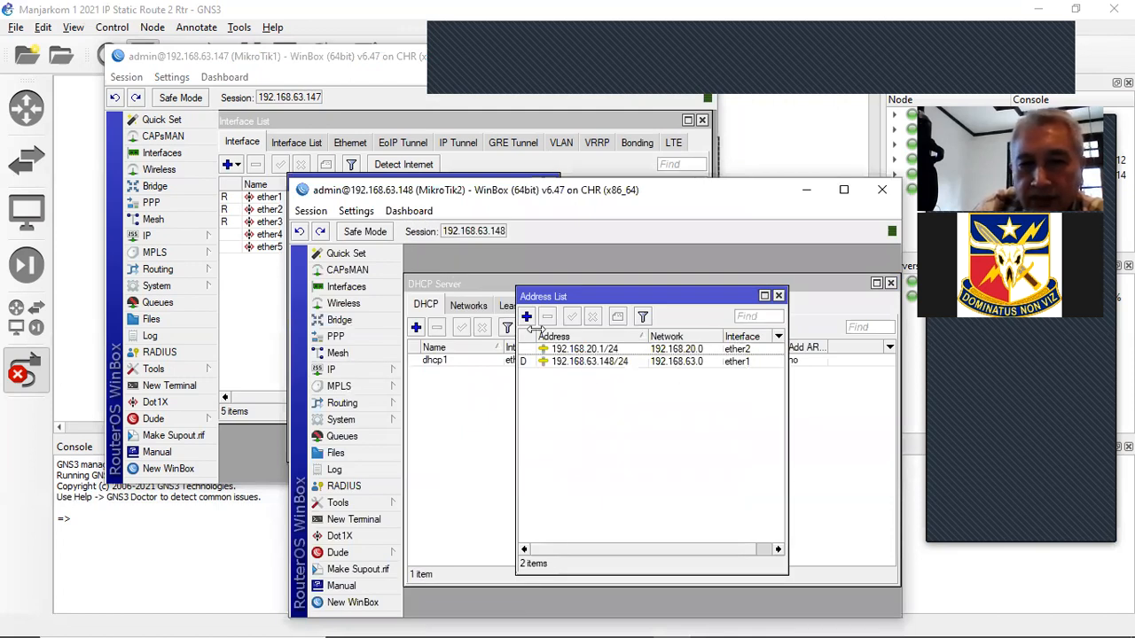
- Add address 10.10.10.2/24 on ether3 to MikroTik2
key("Insert")
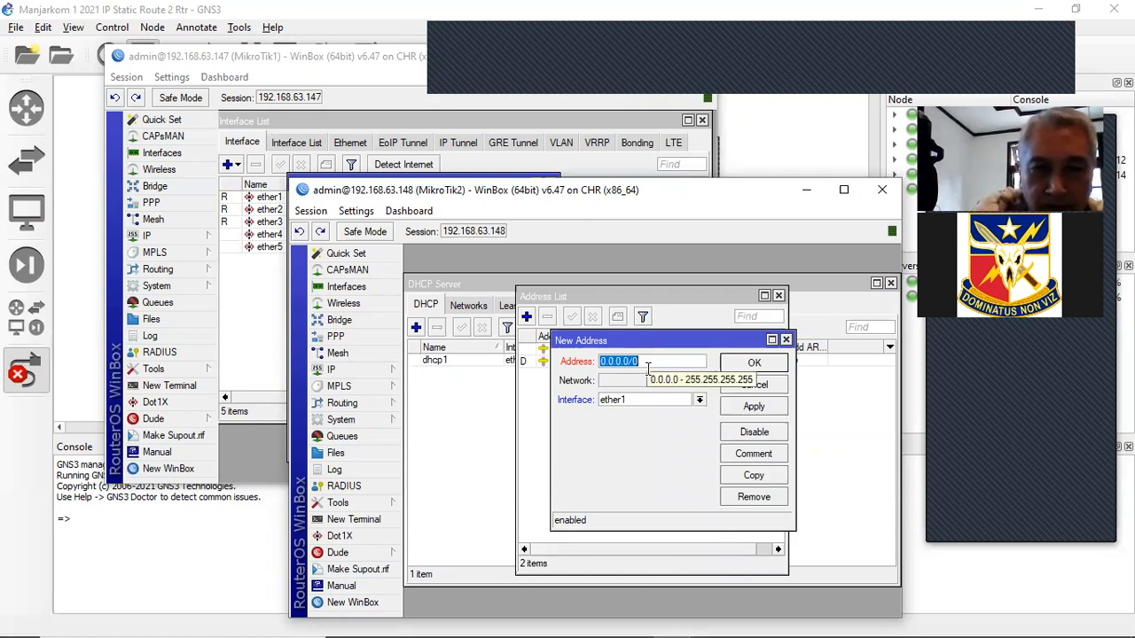
type("10.10.10.2")
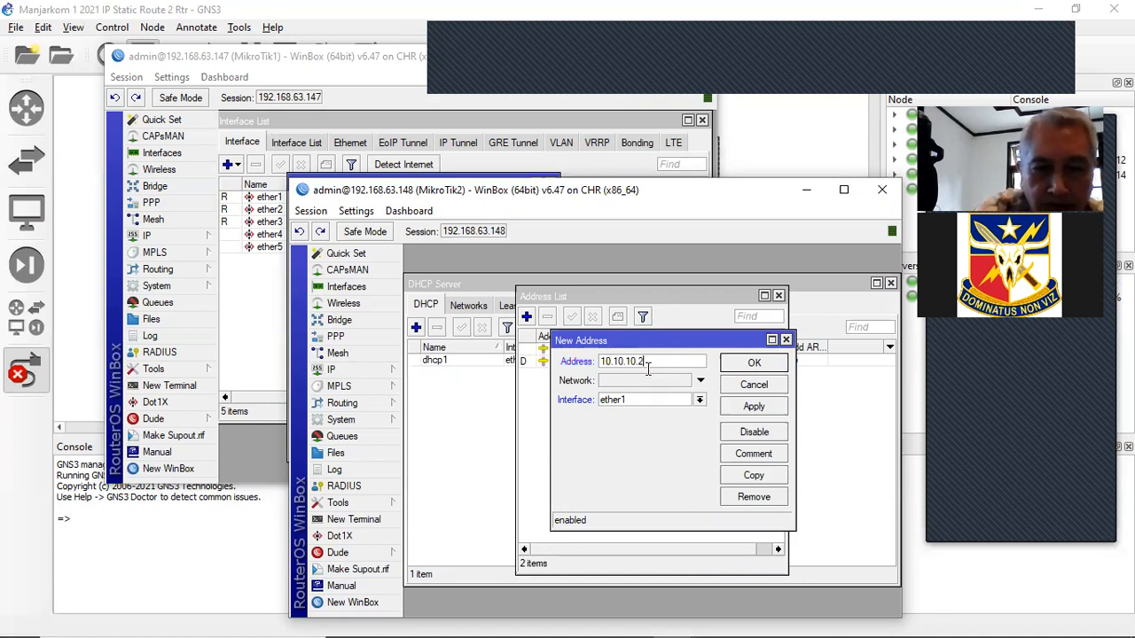
type("/24")
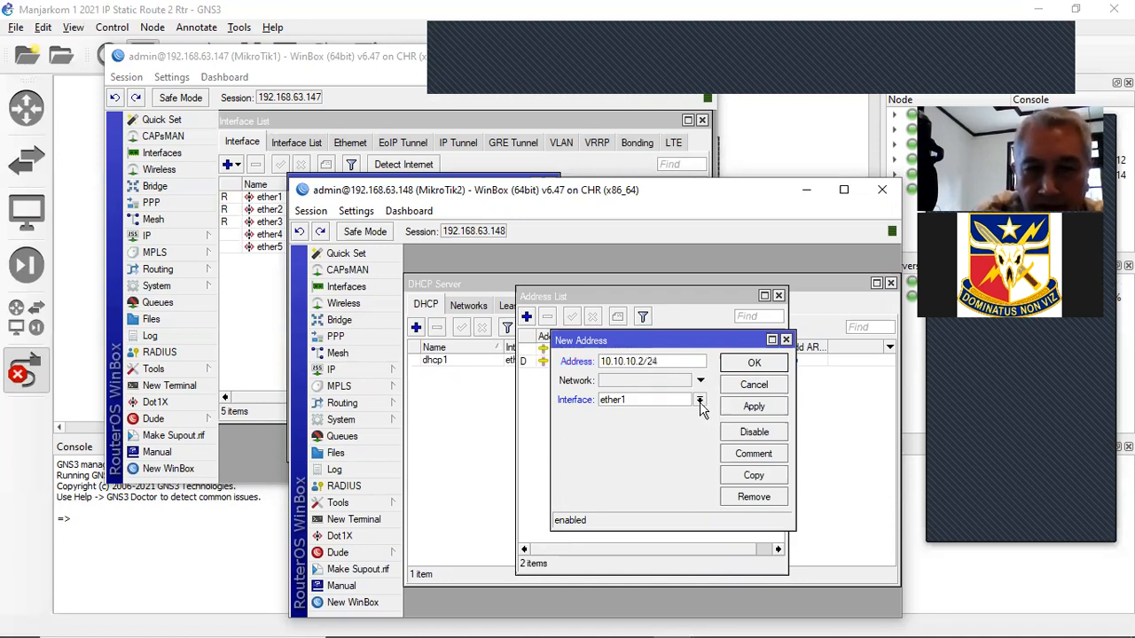
left_click(700, 401)
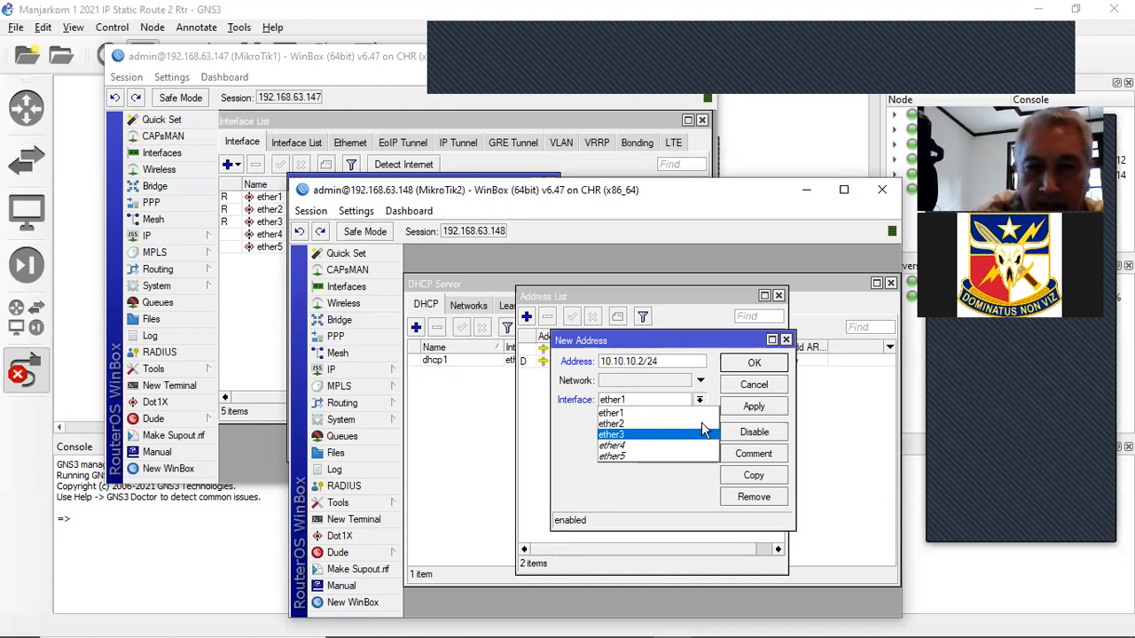
left_click(701, 433)
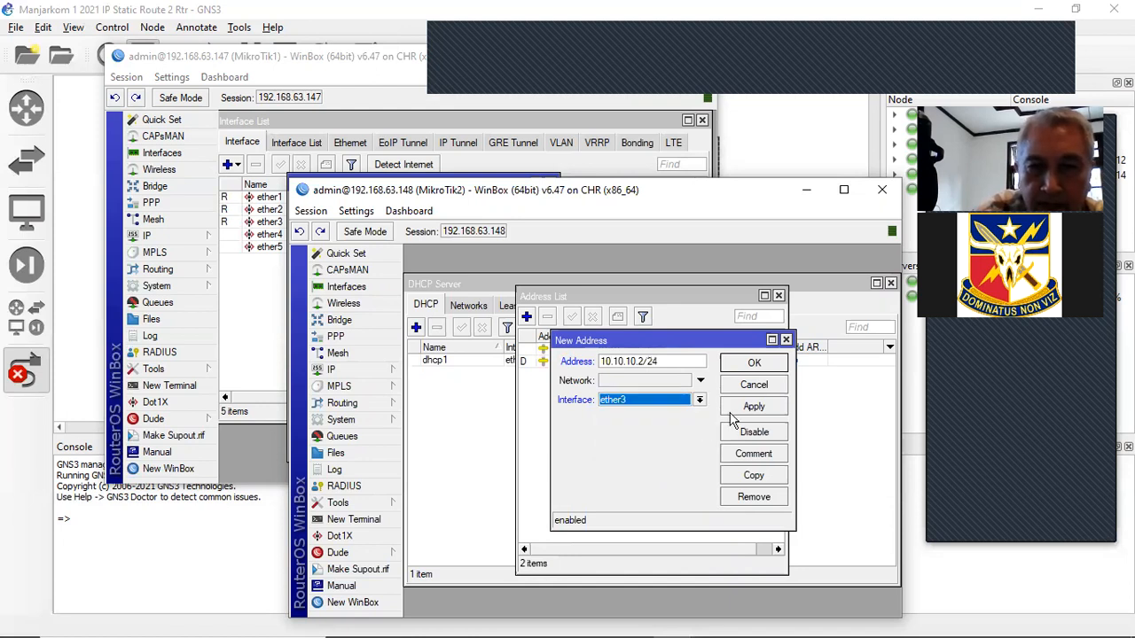
left_click(755, 365)
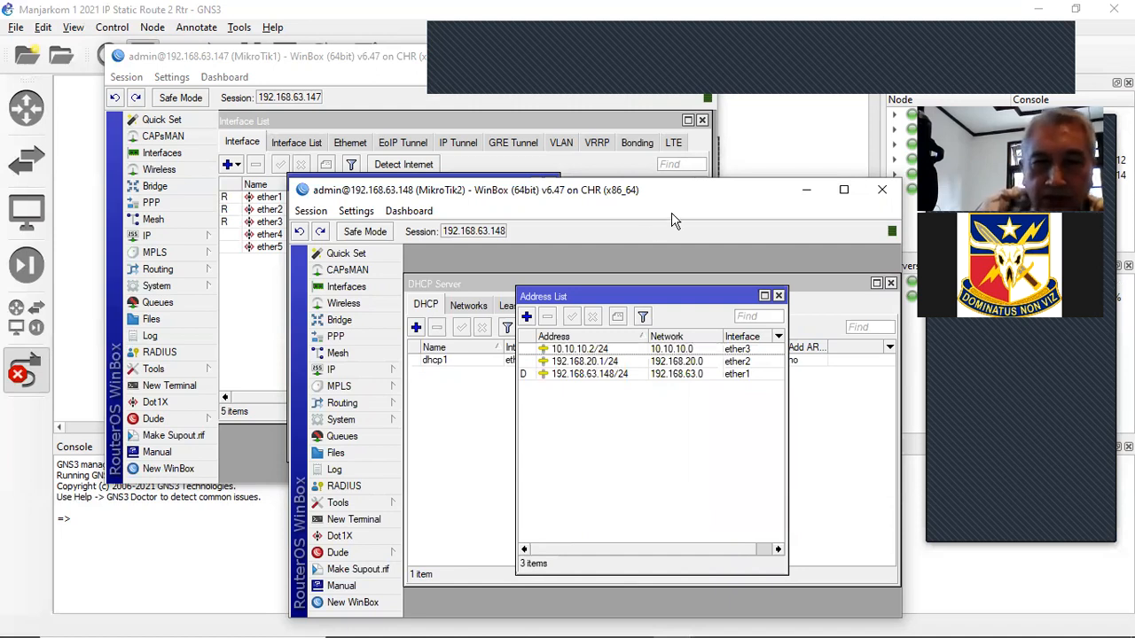
left_click_drag(467, 190, 476, 334)
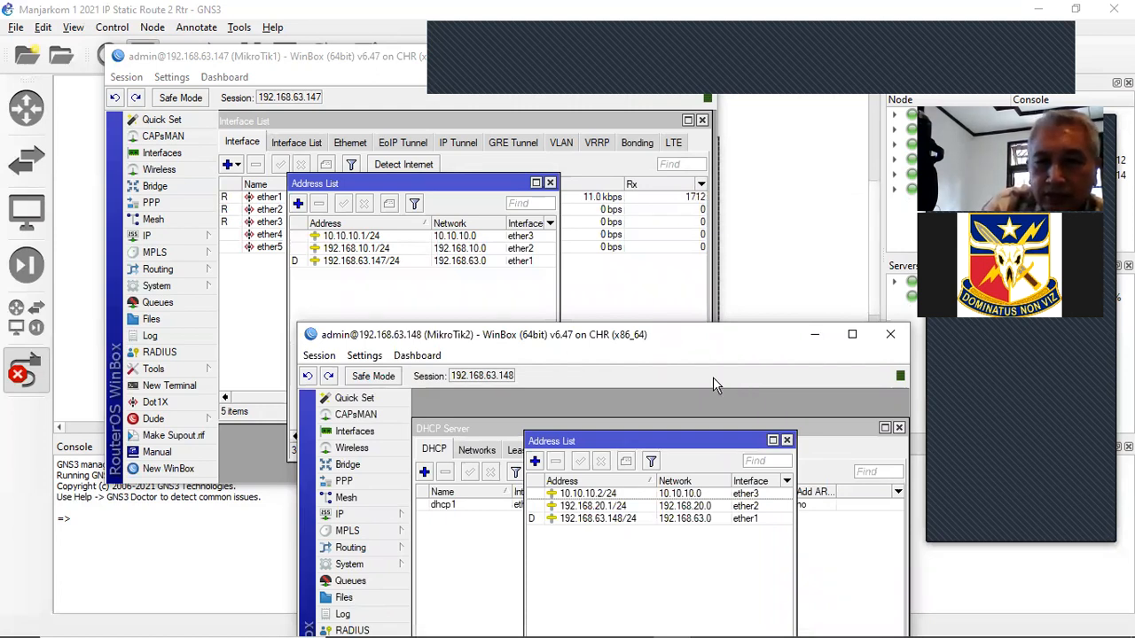
left_click_drag(718, 337, 761, 226)
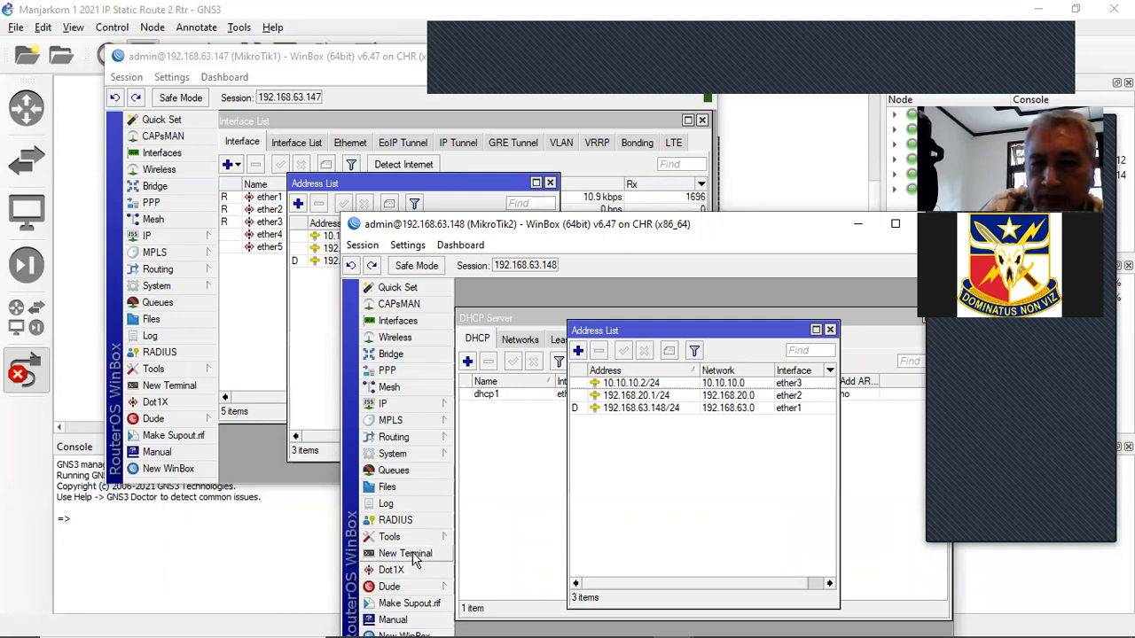
- From MikroTik2's terminal, ping 10.10.10.1 and stop it to see 0% loss
left_click(413, 555)
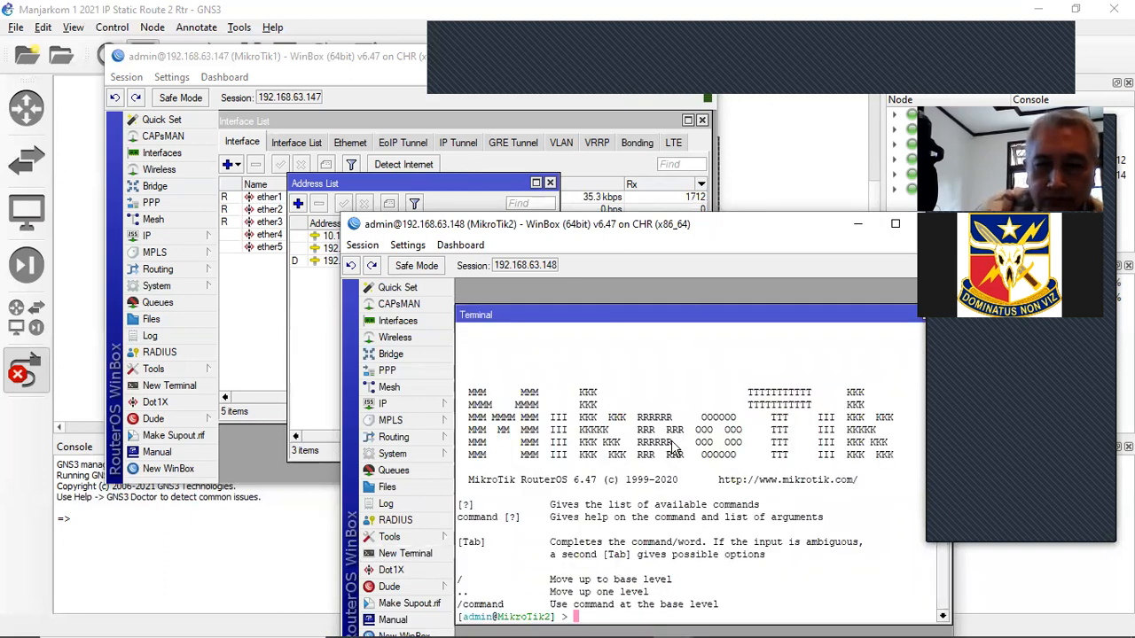
key("Return")
key("Return")
key("Return")
key("Return")
type("ping")
key("BackSpace")
type("0.10.10.1")
key("Return")
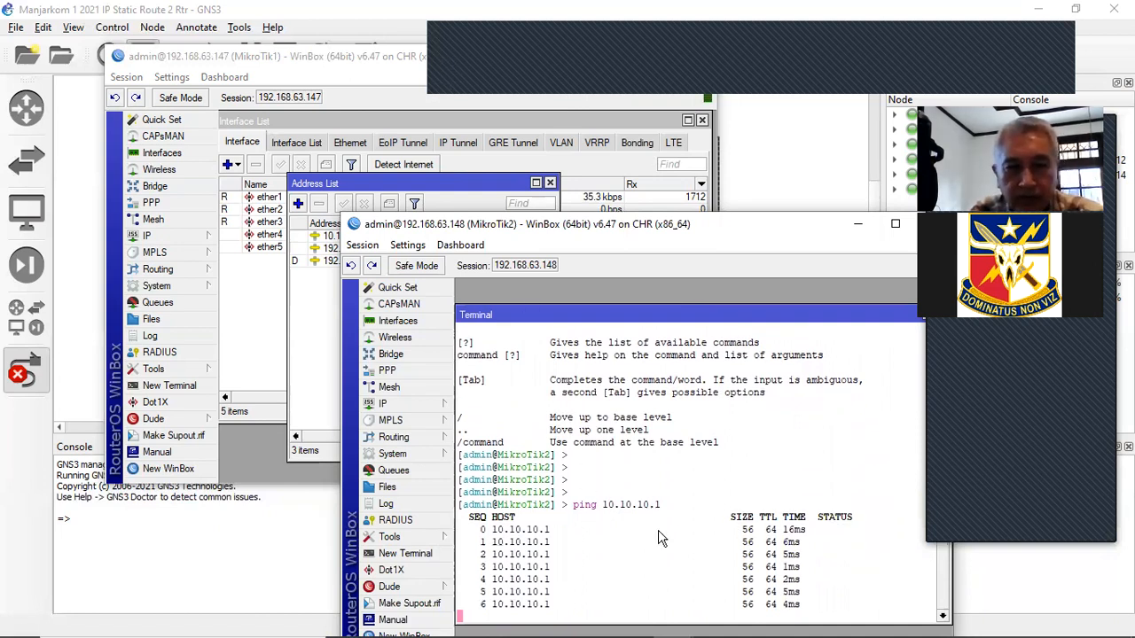
key("ctrl+c")
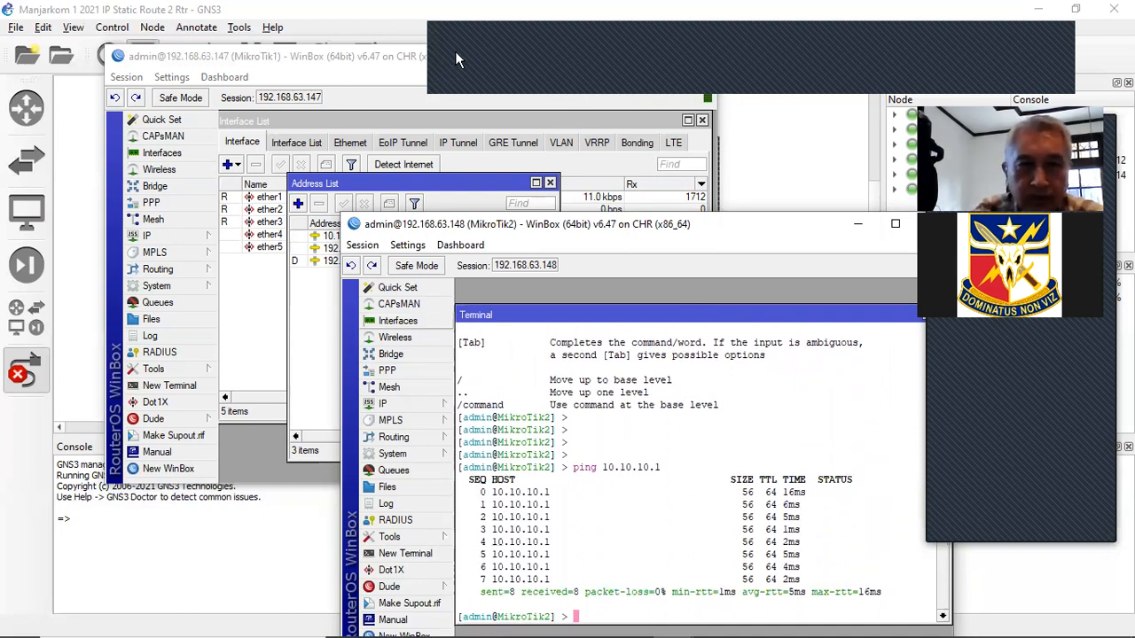
- From MikroTik1's terminal, ping 10.10.10.2 and stop it to see the summary
left_click(455, 51)
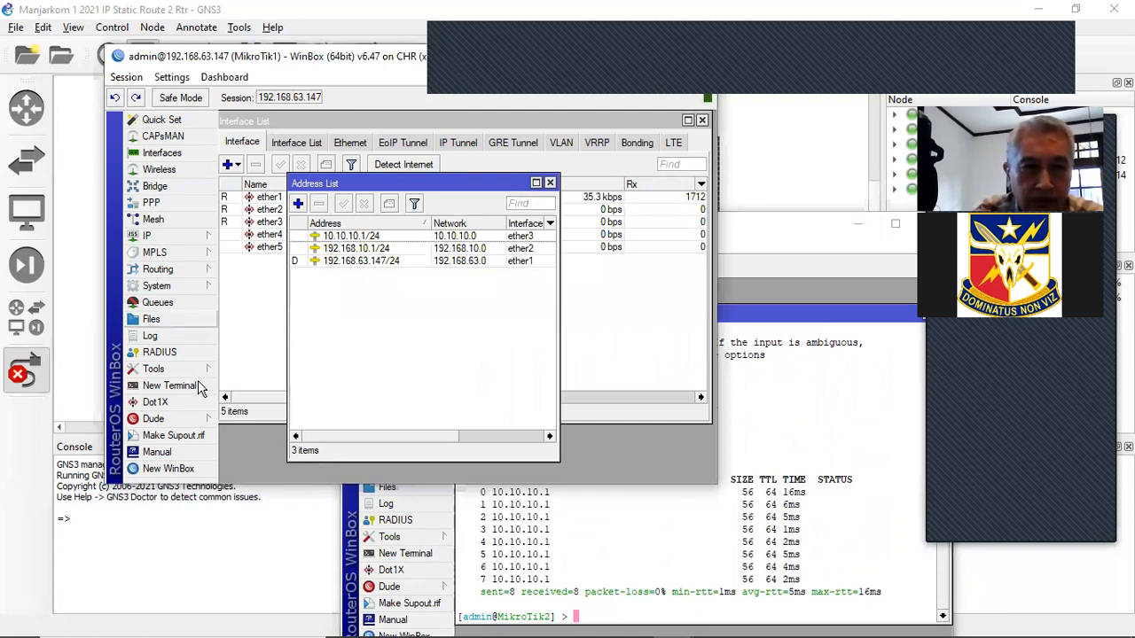
left_click(198, 386)
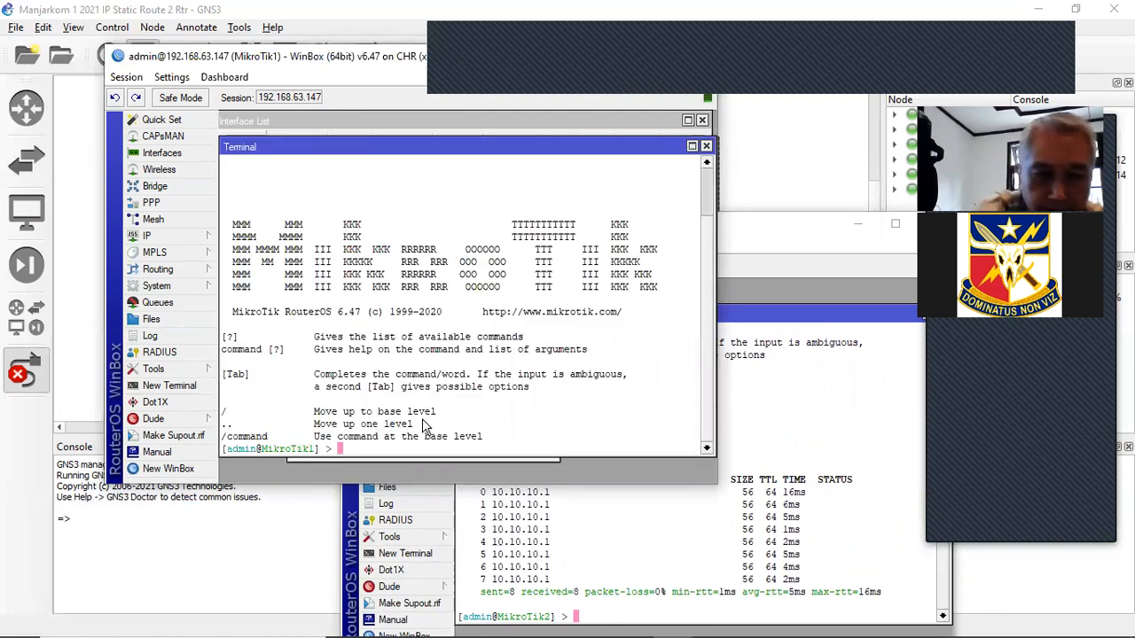
type("ping 192.168.10.10")
key("BackSpace")
key("BackSpace")
key("BackSpace")
key("BackSpace")
key("BackSpace")
key("BackSpace")
key("BackSpace")
key("BackSpace")
key("BackSpace")
key("BackSpace")
key("BackSpace")
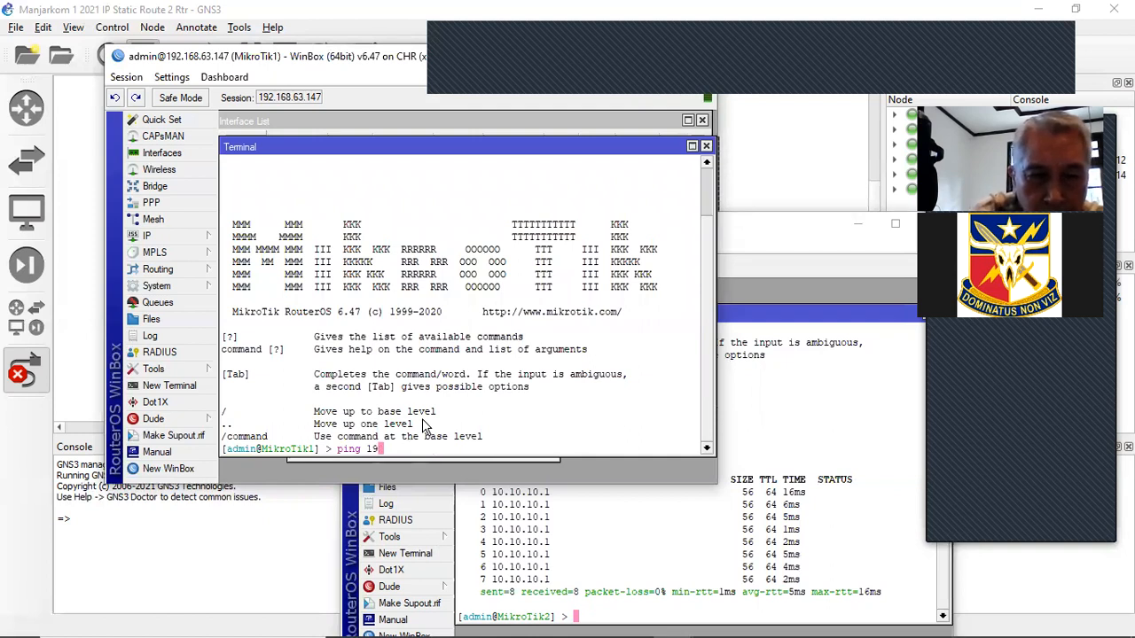
type(".10.10.2")
key("Return")
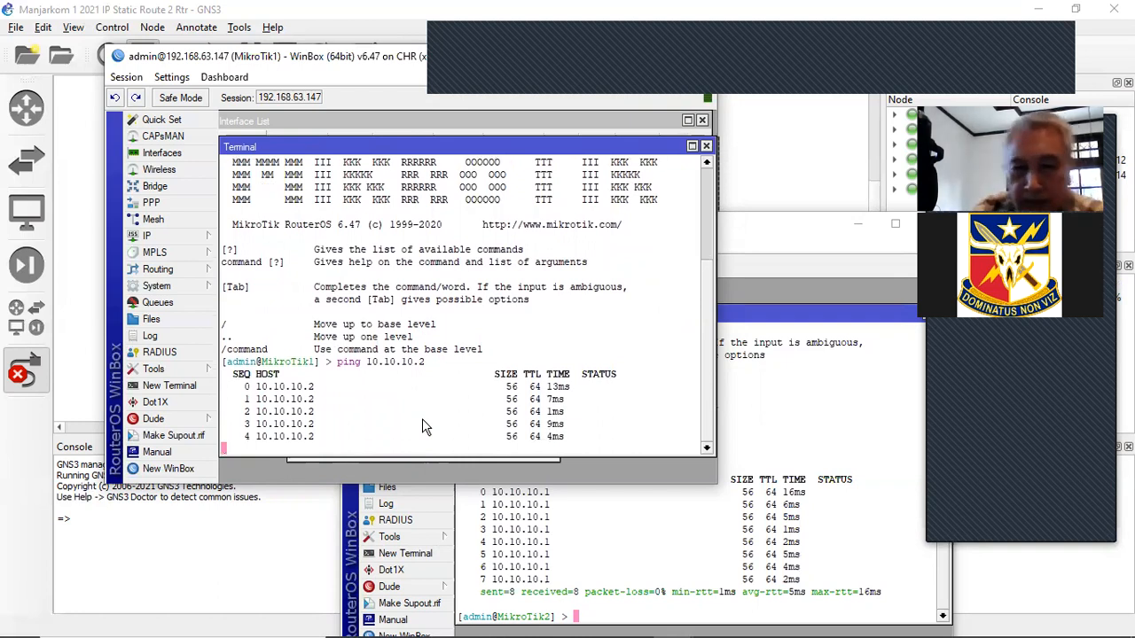
key("ctrl+c")
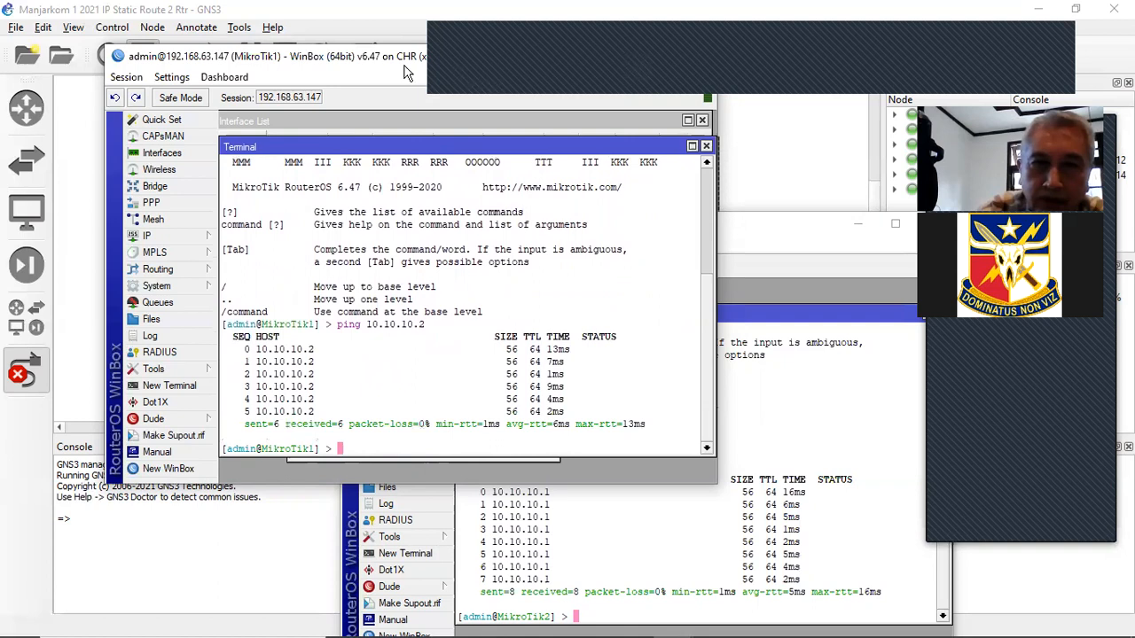
left_click_drag(394, 58, 342, 71)
- Minimize the MikroTik1 and MikroTik2 WinBox windows to reveal the topology
left_click(565, 63)
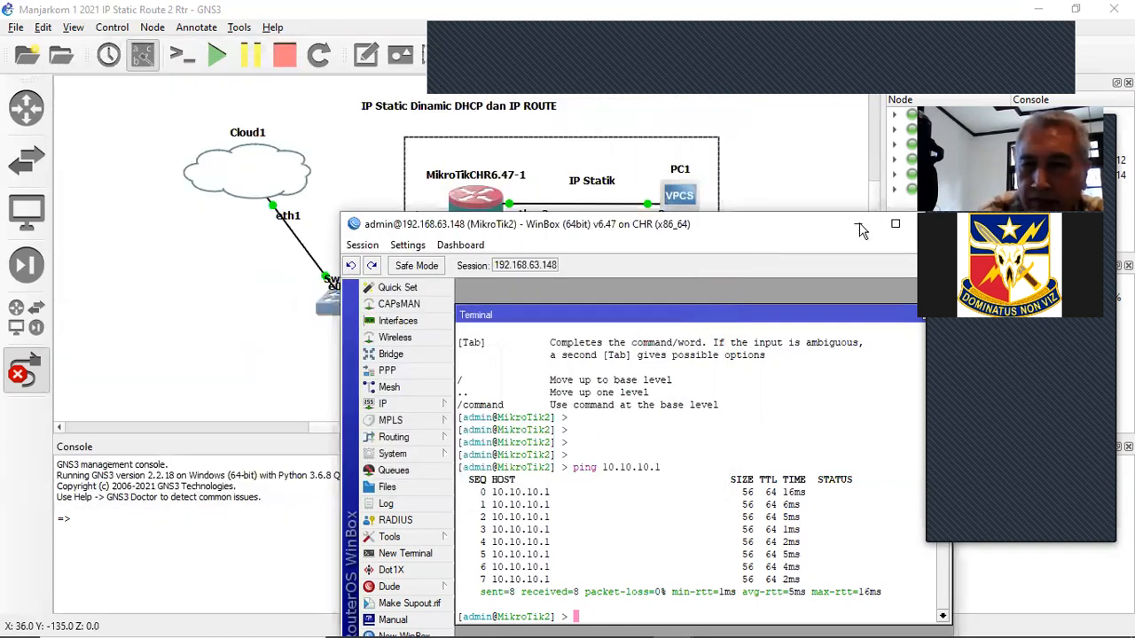
left_click(859, 227)
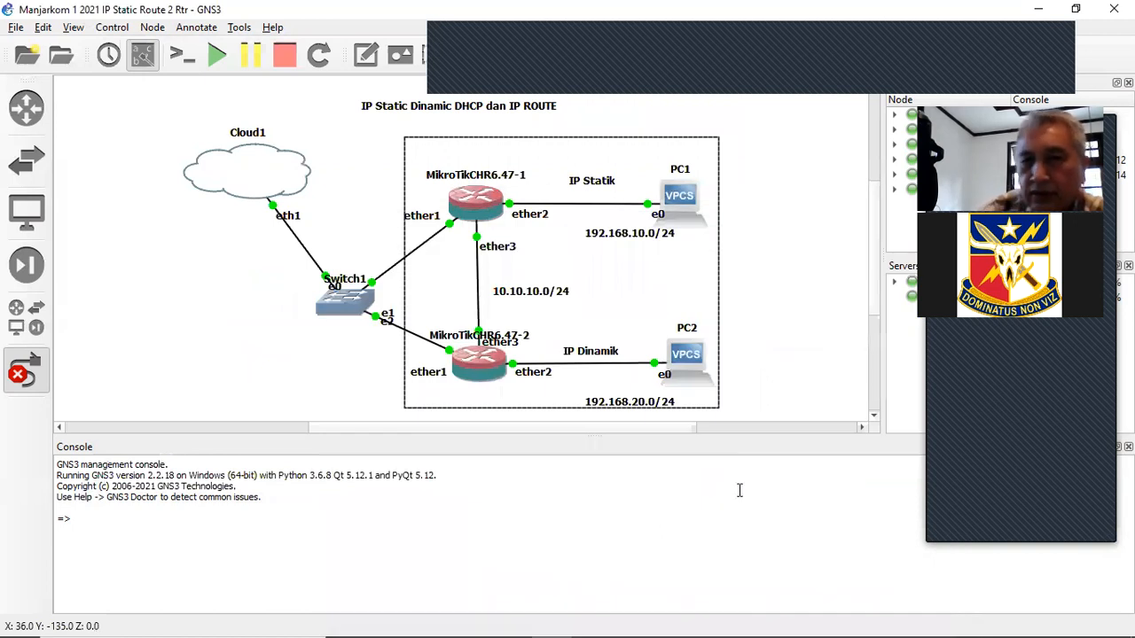
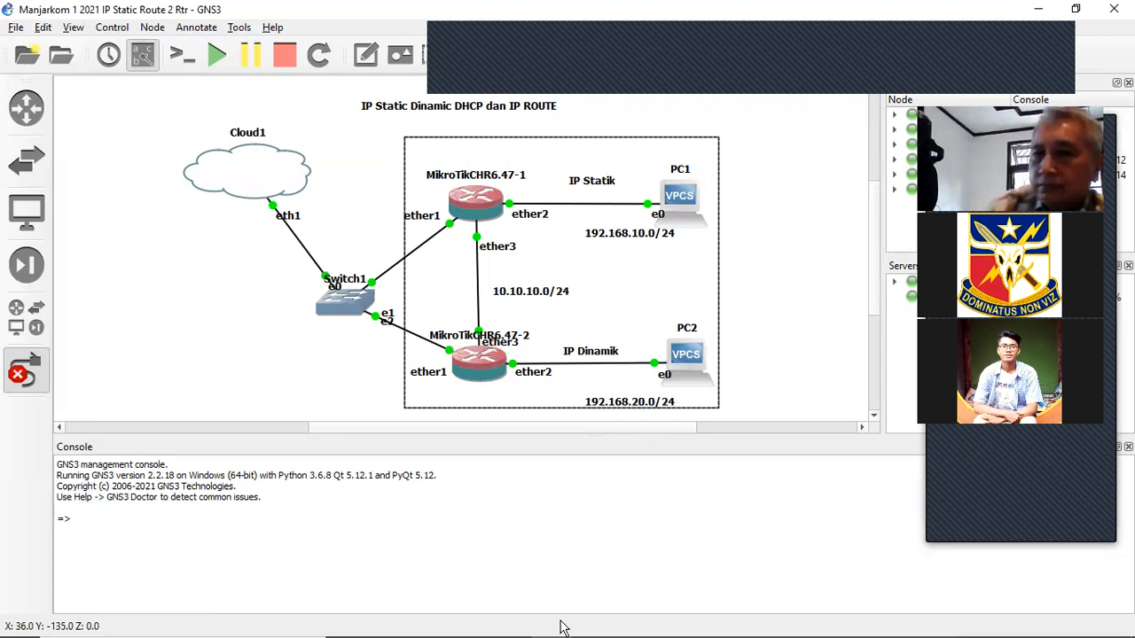
- From PC1, ping 192.168.20.254, watch every reply time out, then switch to PC2's console
mouse_move(561, 626)
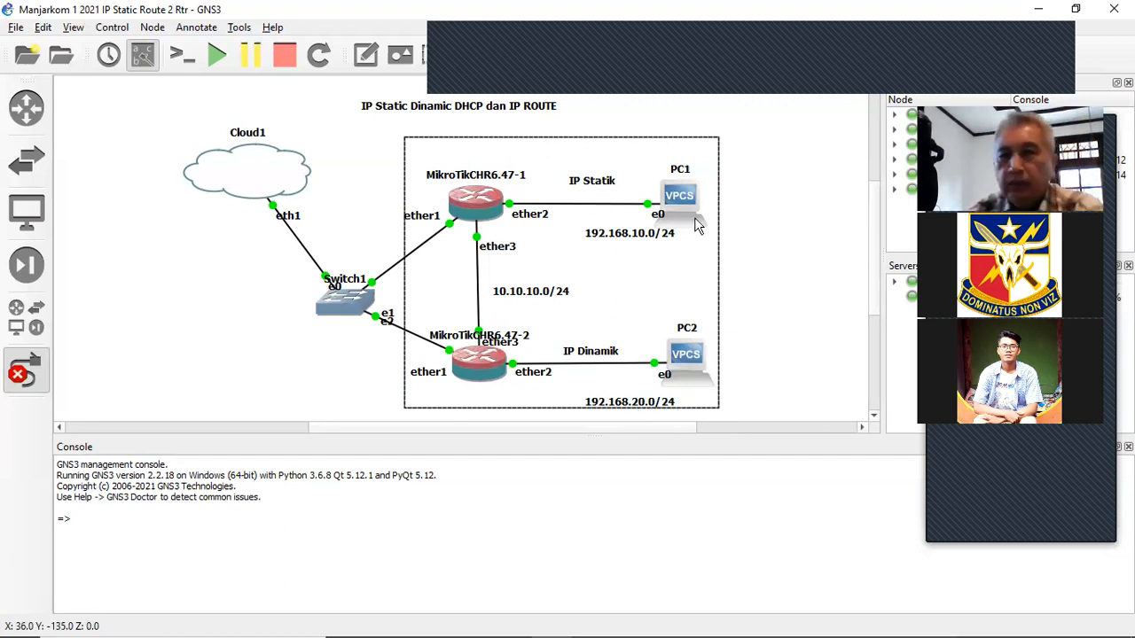
mouse_move(697, 225)
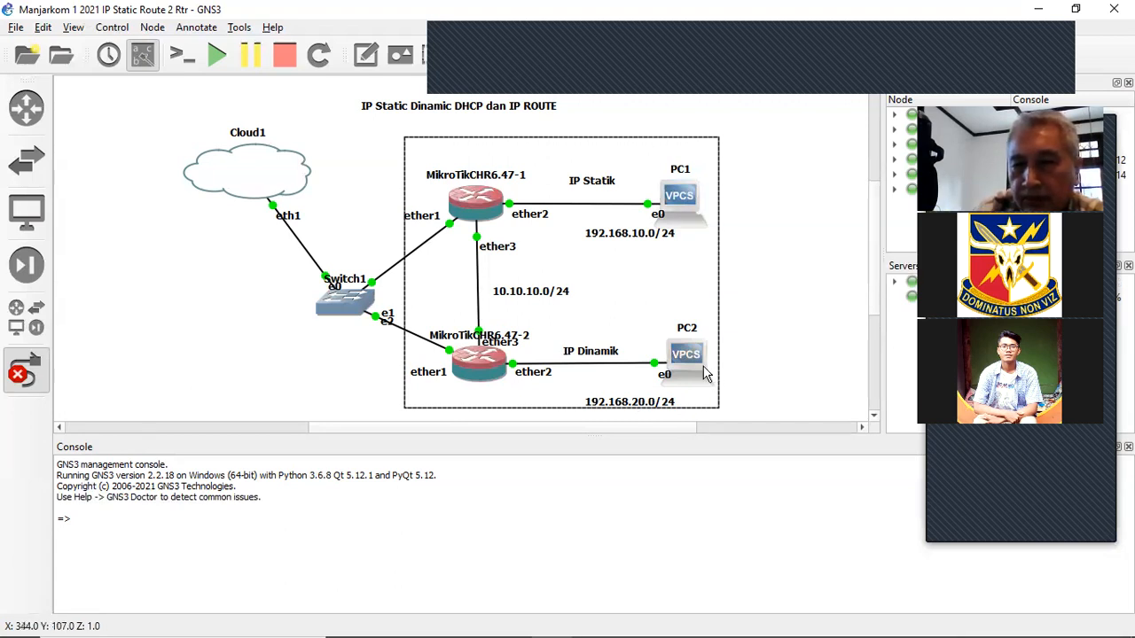
mouse_move(705, 374)
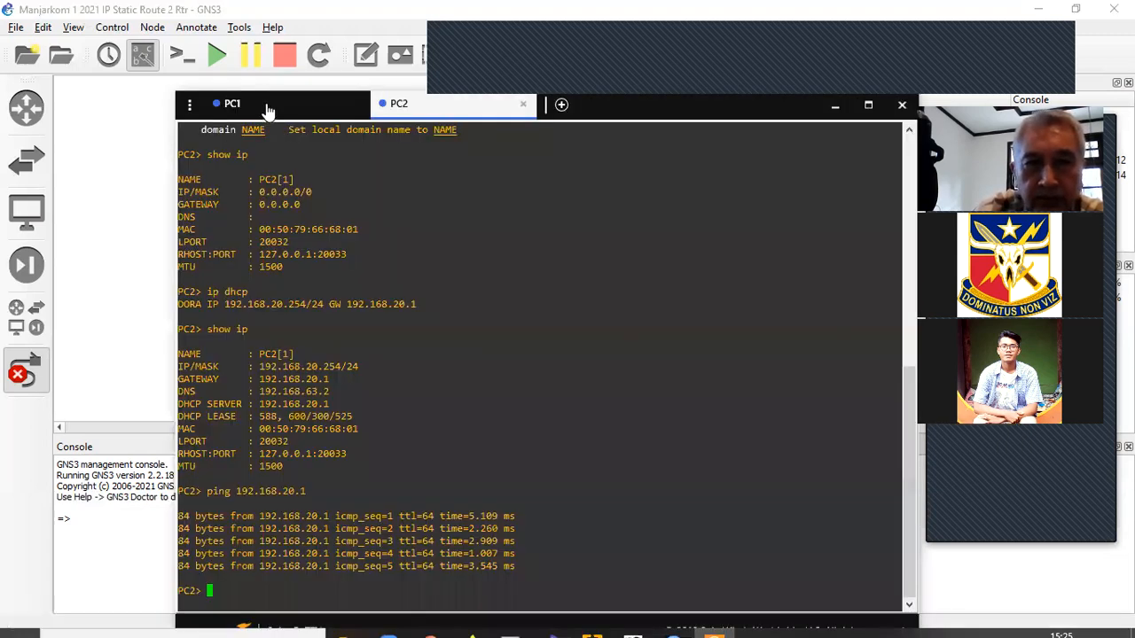
left_click(267, 107)
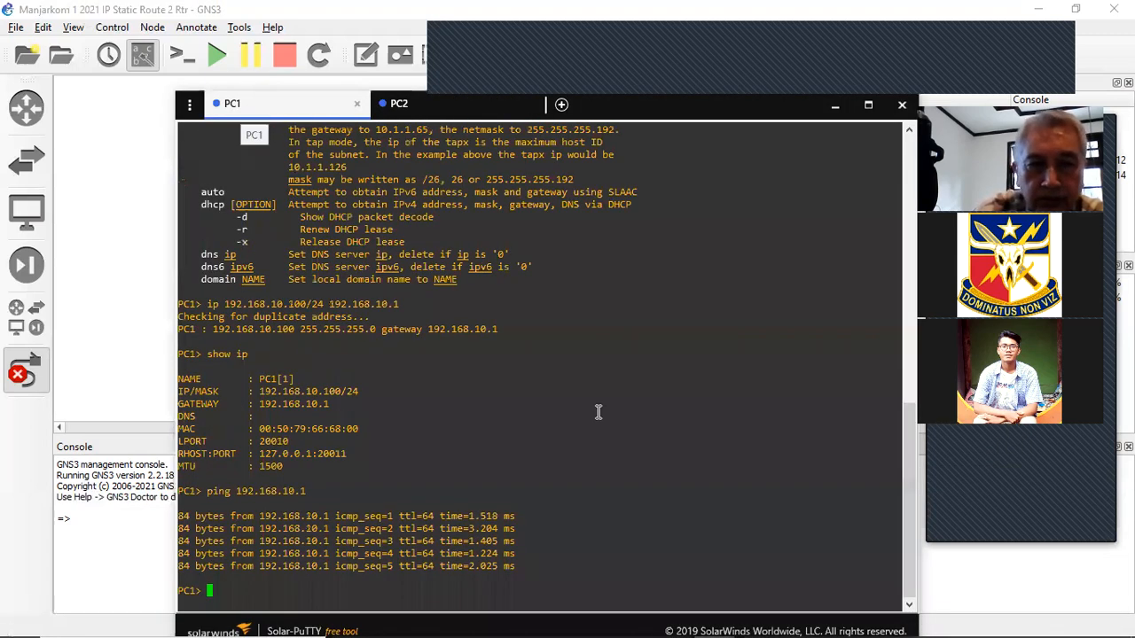
type("ping 192.168.20.")
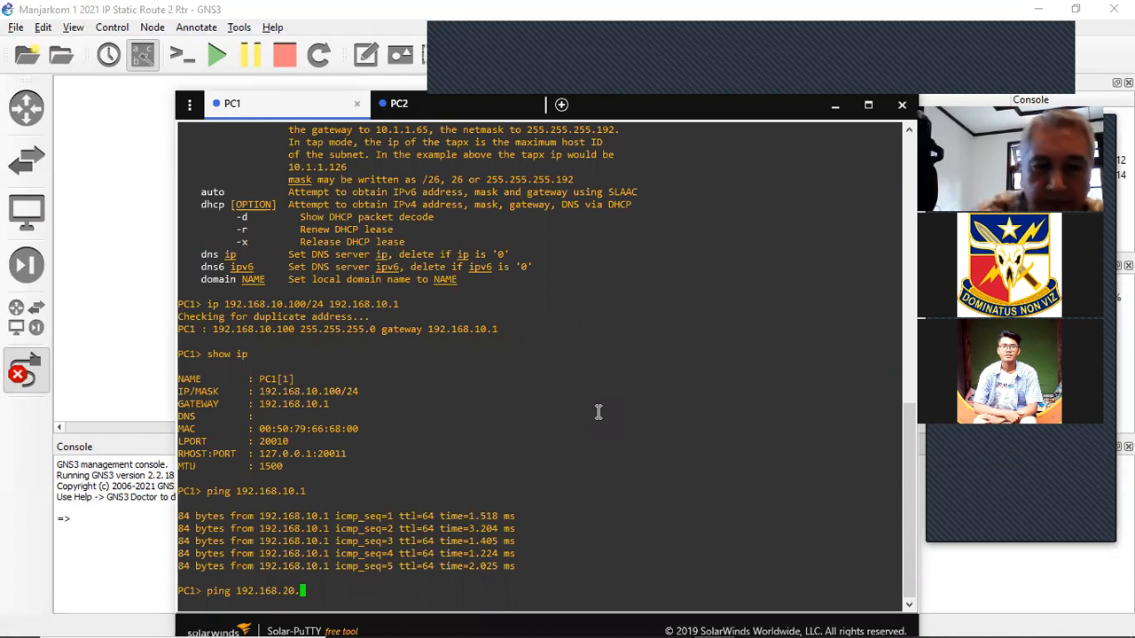
type("254")
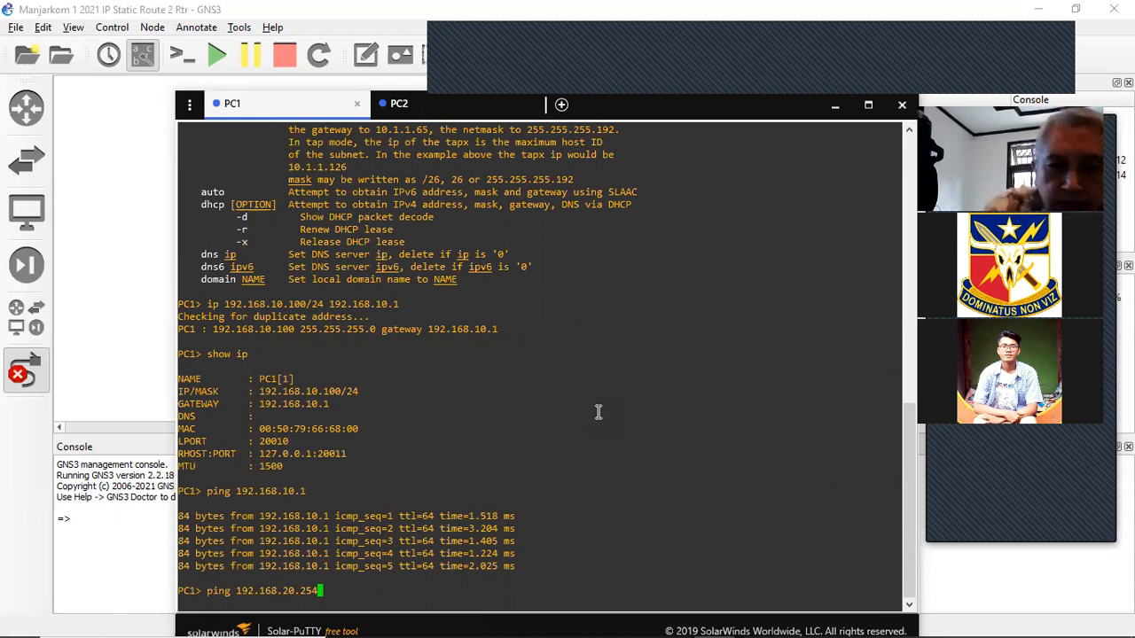
key("Return")
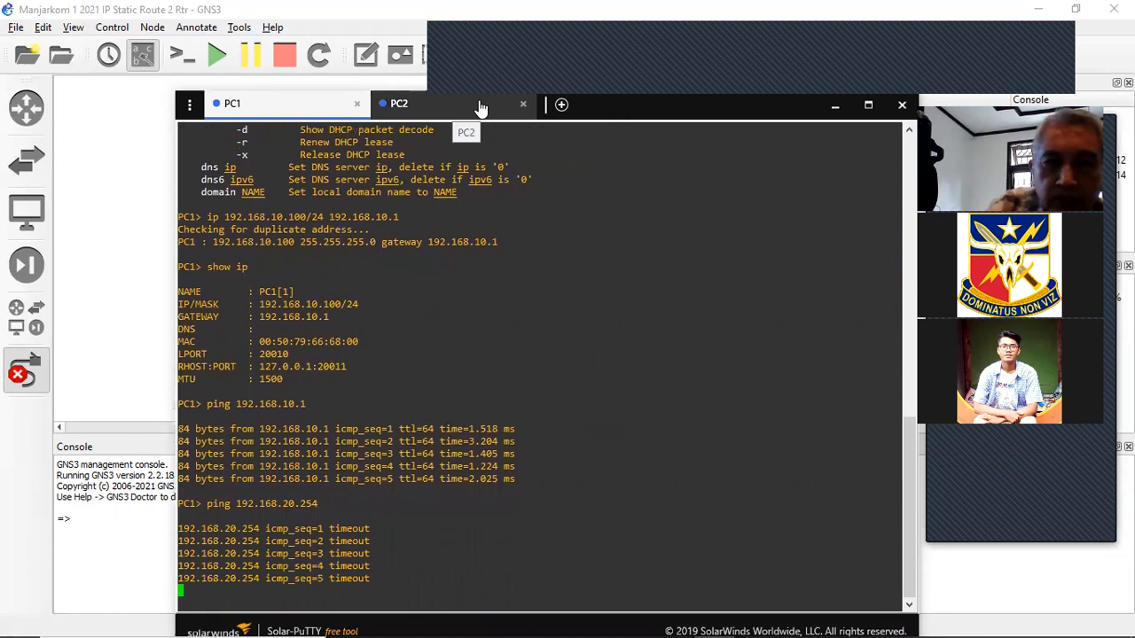
left_click(480, 107)
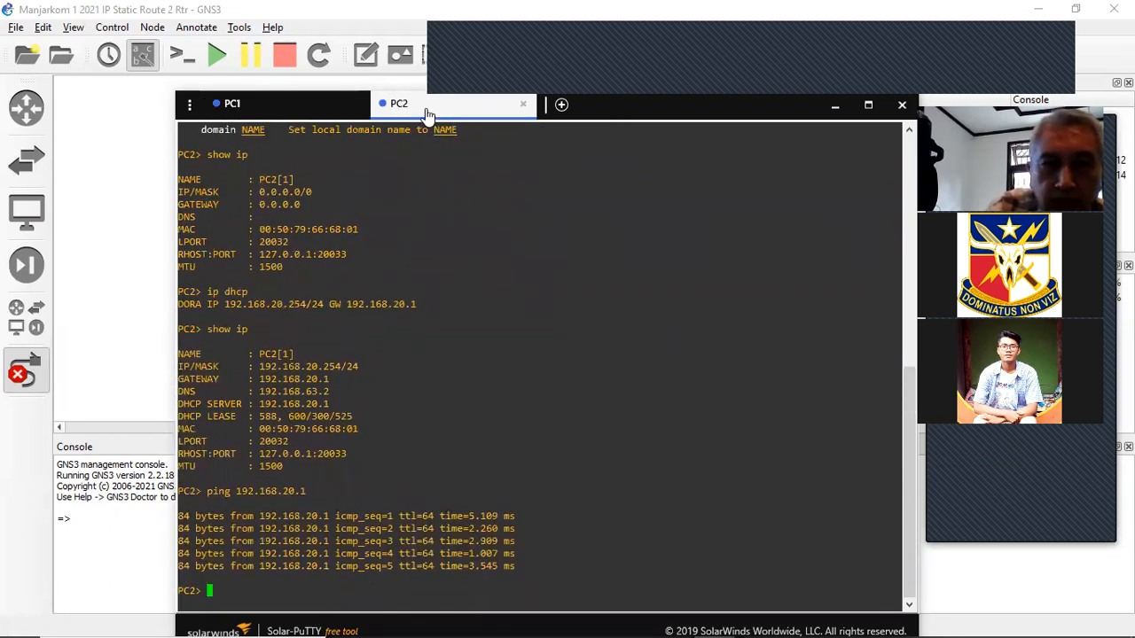
- From PC2, ping 192.168.10.100 and see all five replies time out
left_click(282, 116)
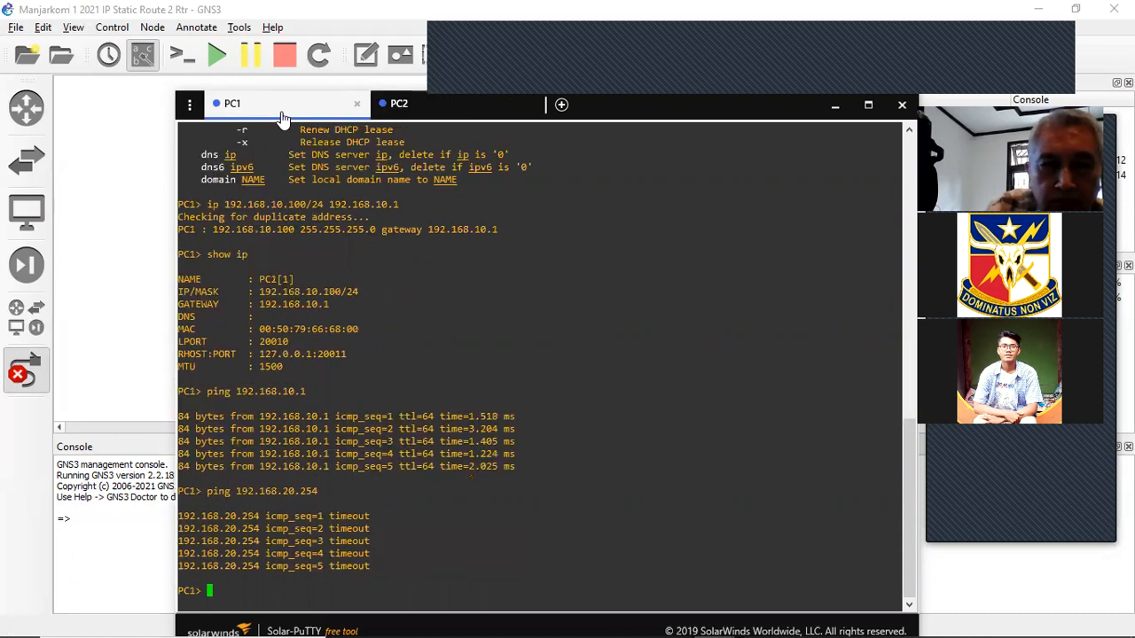
left_click(438, 116)
type("ping 192.168.10.100")
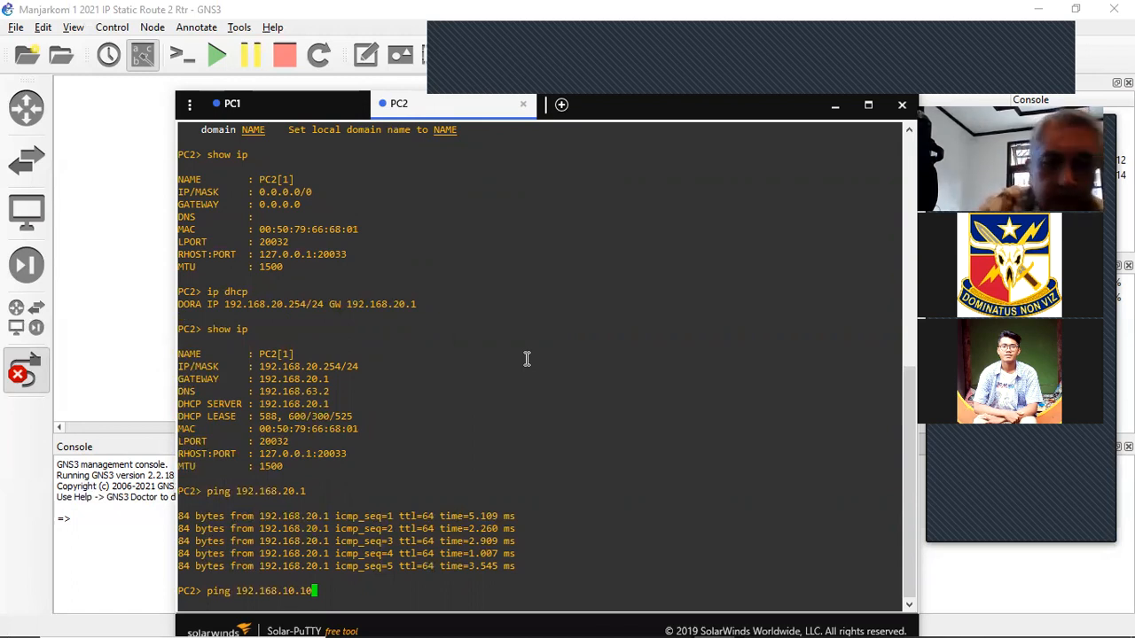
key("Return")
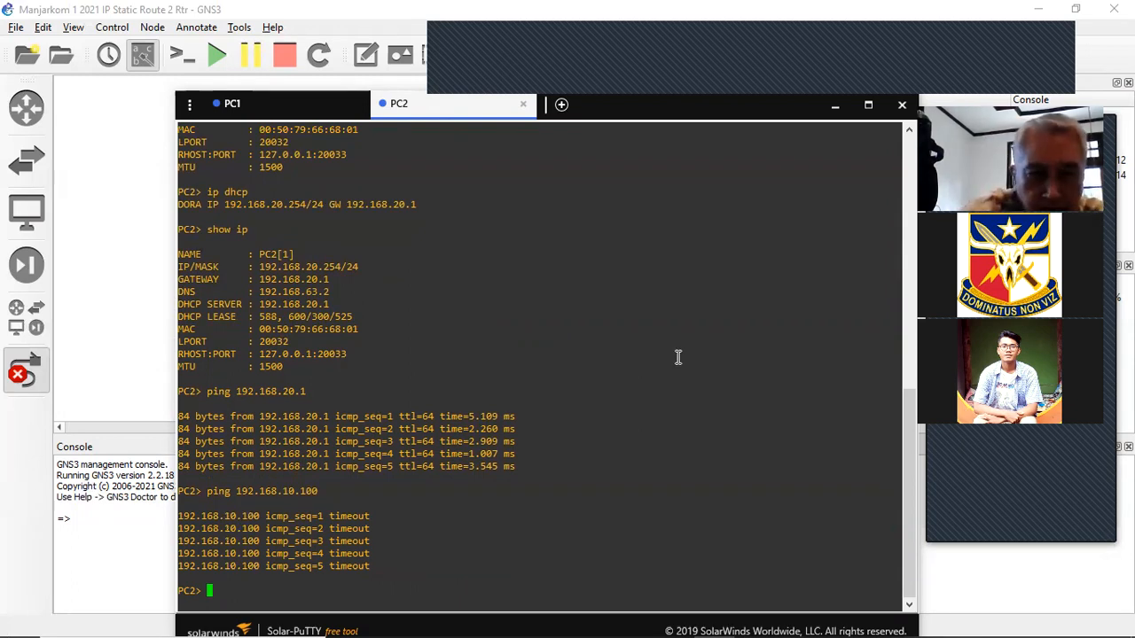
- Try traceroute and tracert on PC2, both rejected, then list the console's commands with ?
type("?")
key("BackSpace")
type("traceroute")
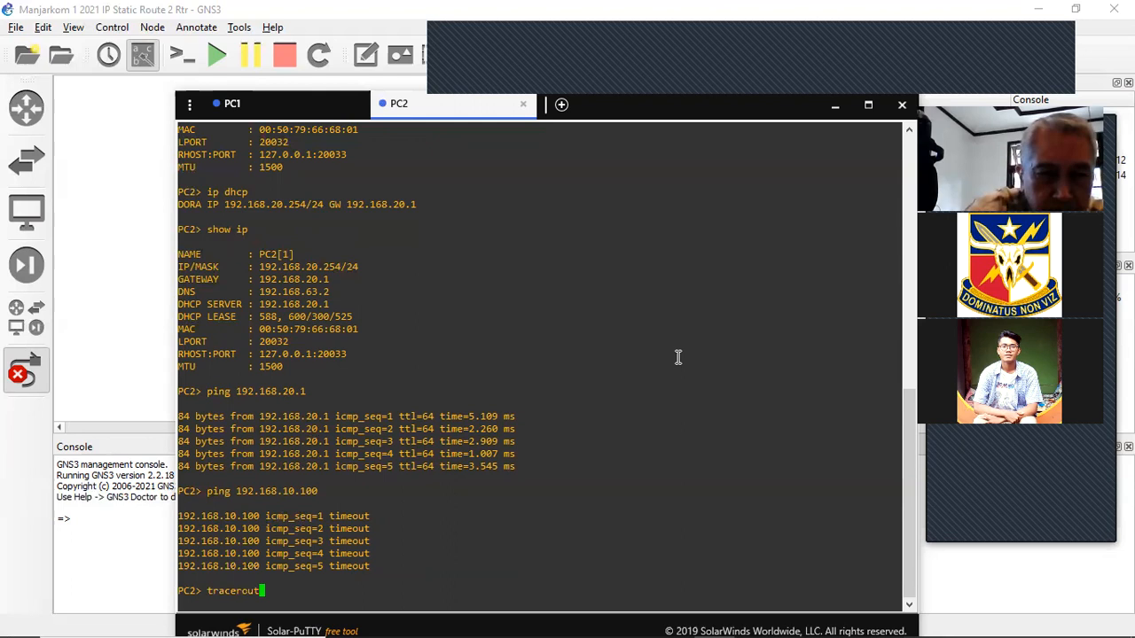
key("Return")
type("tracert")
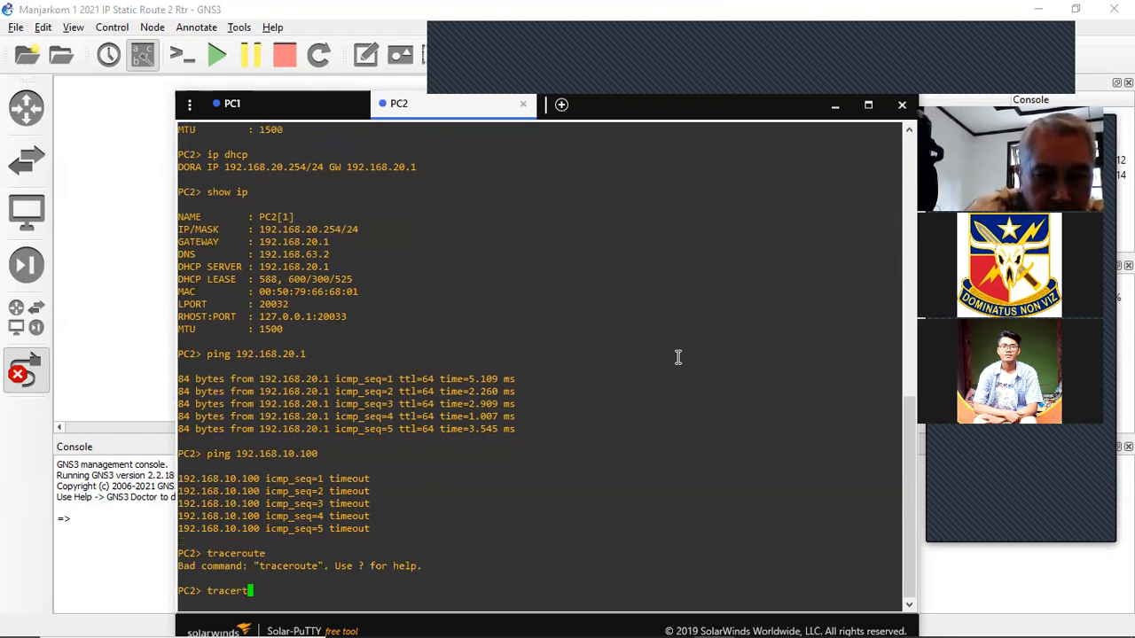
key("Return")
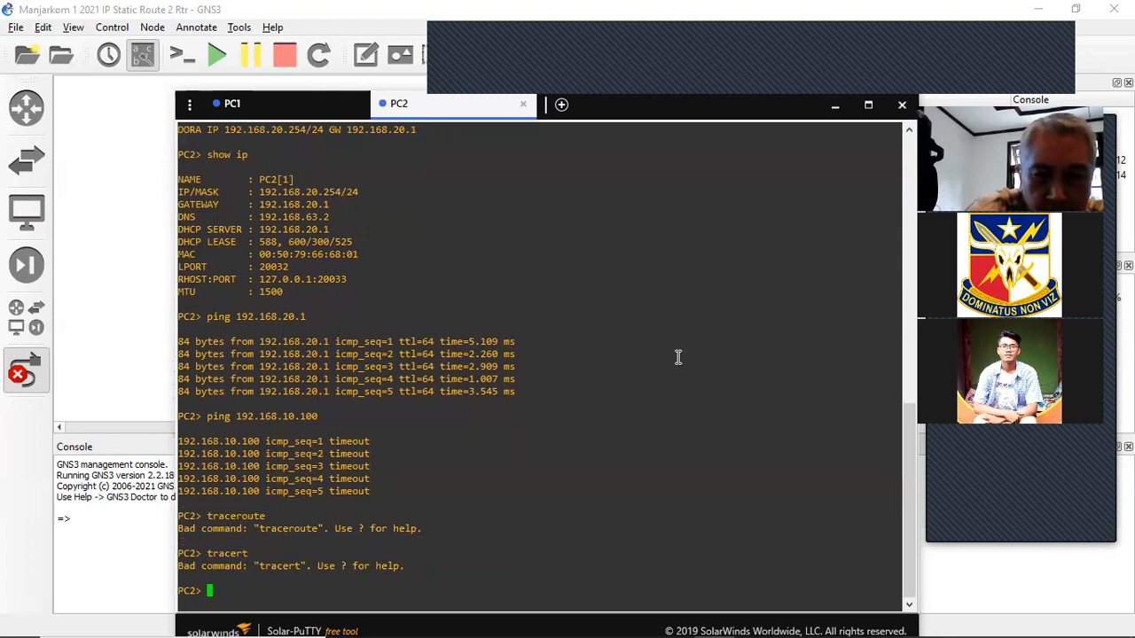
type("?")
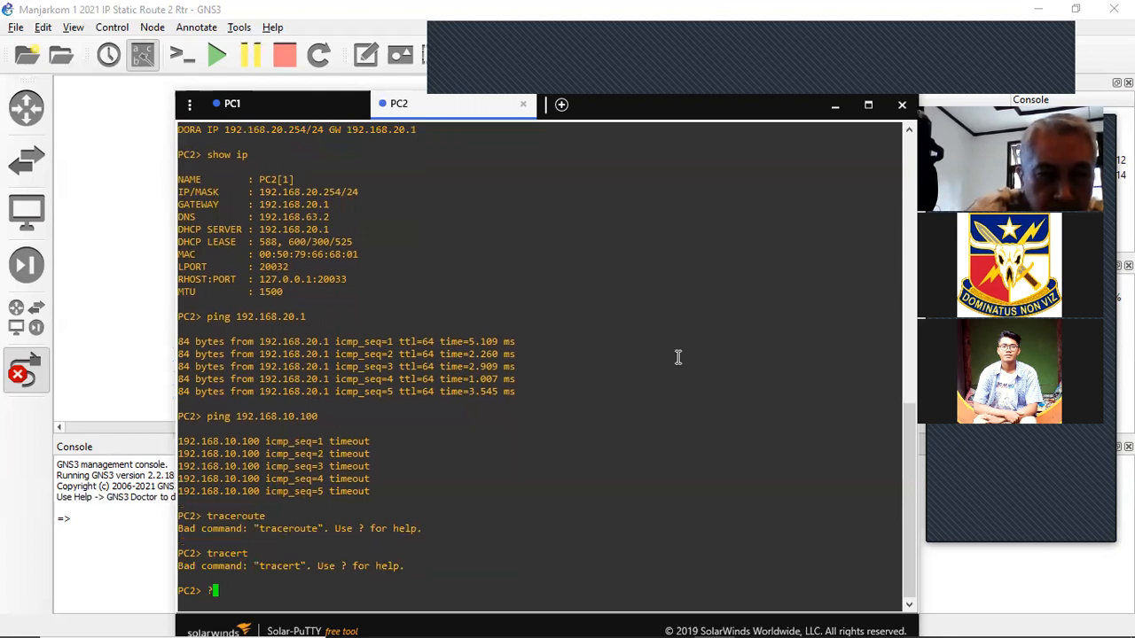
key("Return")
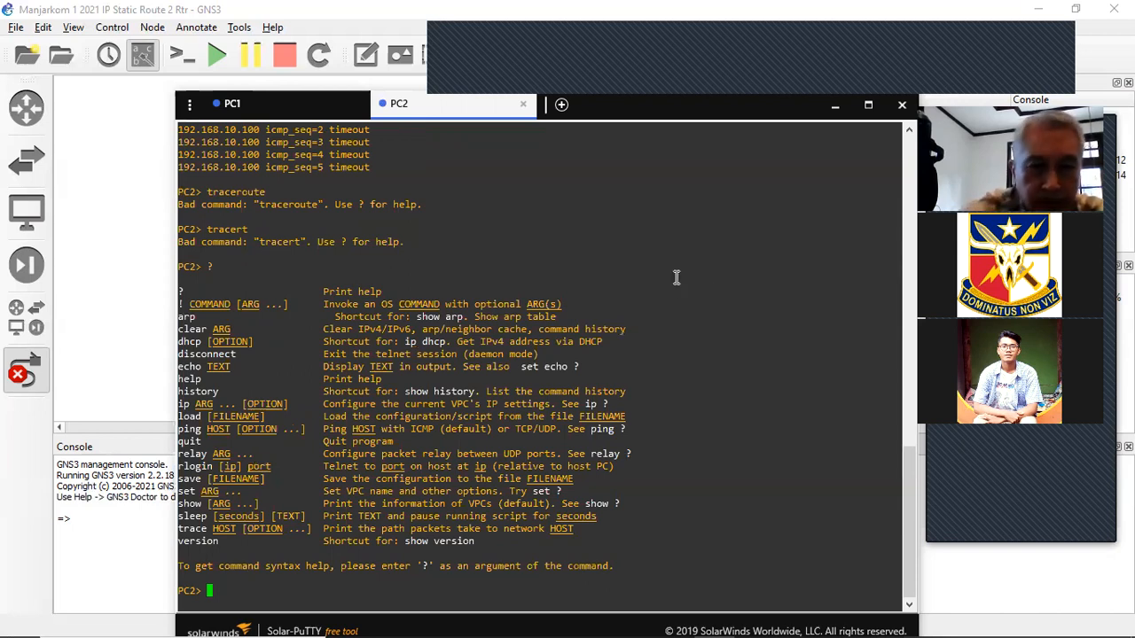
- Trace PC2's path to 192.168.10.100, stopping it after only 192.168.20.1 answers
type("trace 192.168.")
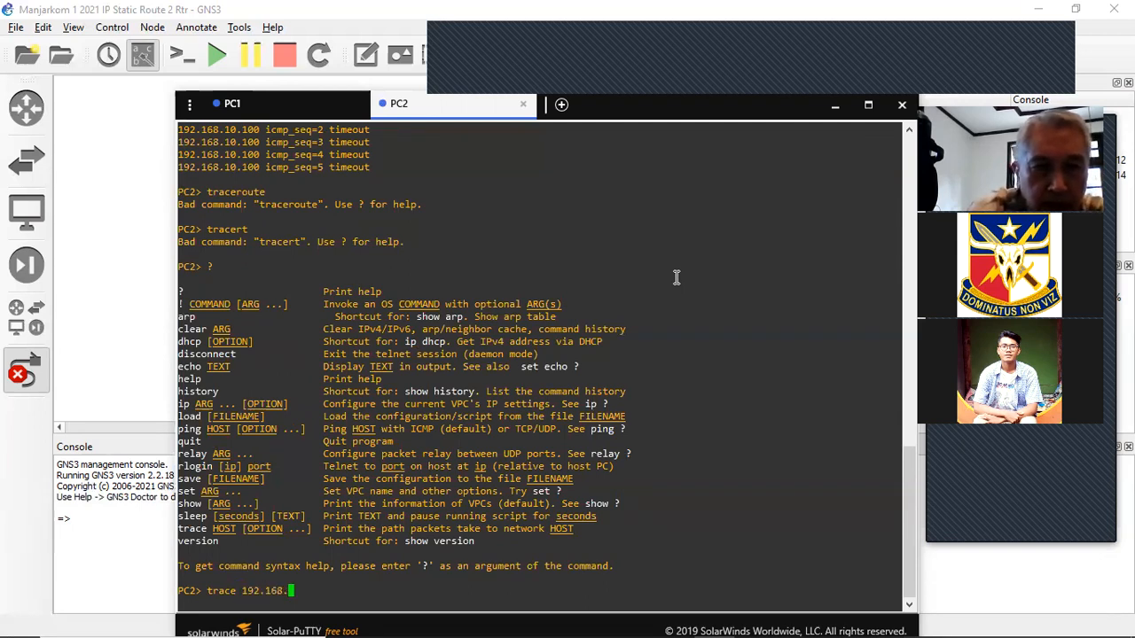
type("10.1")
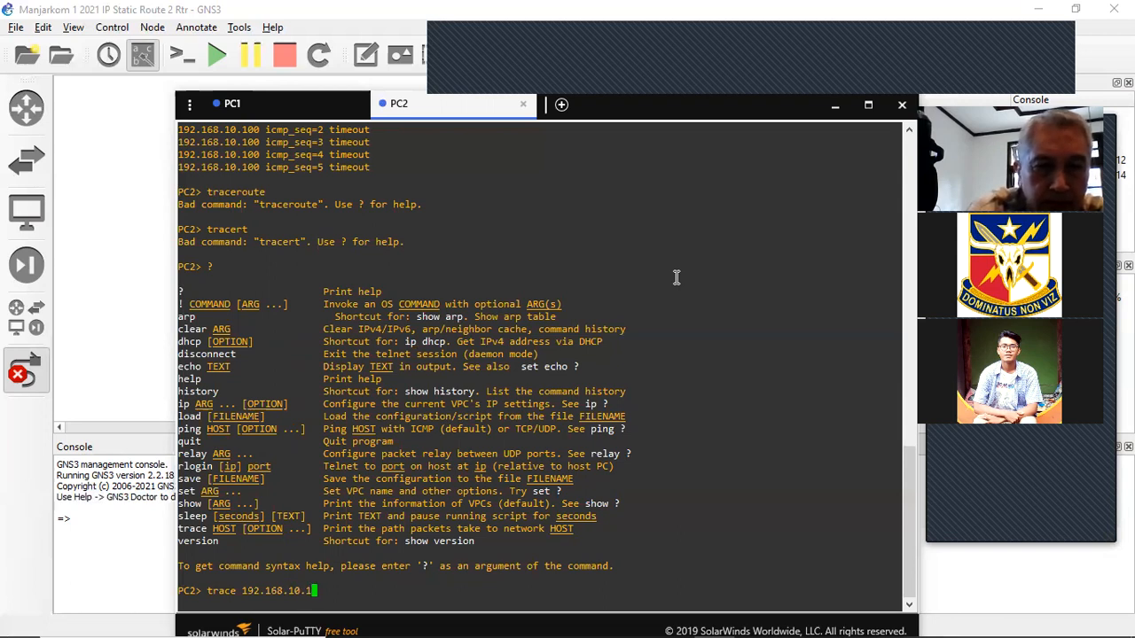
type("00")
key("Return")
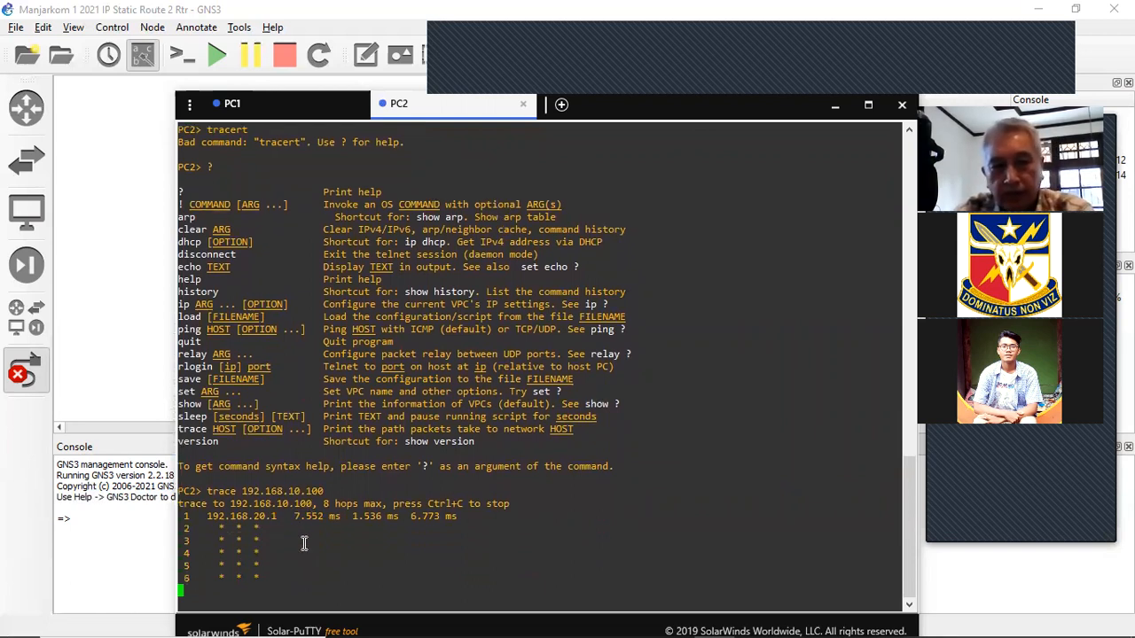
key("ctrl+c")
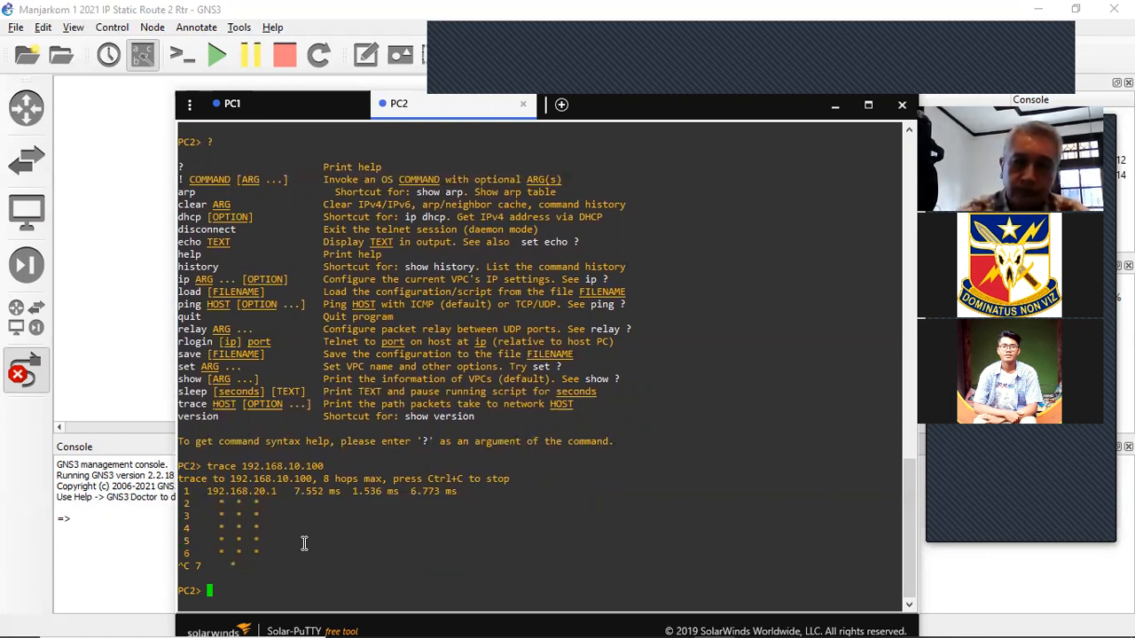
- Return to PC1's console tab before setting the PC consoles aside
left_click(274, 105)
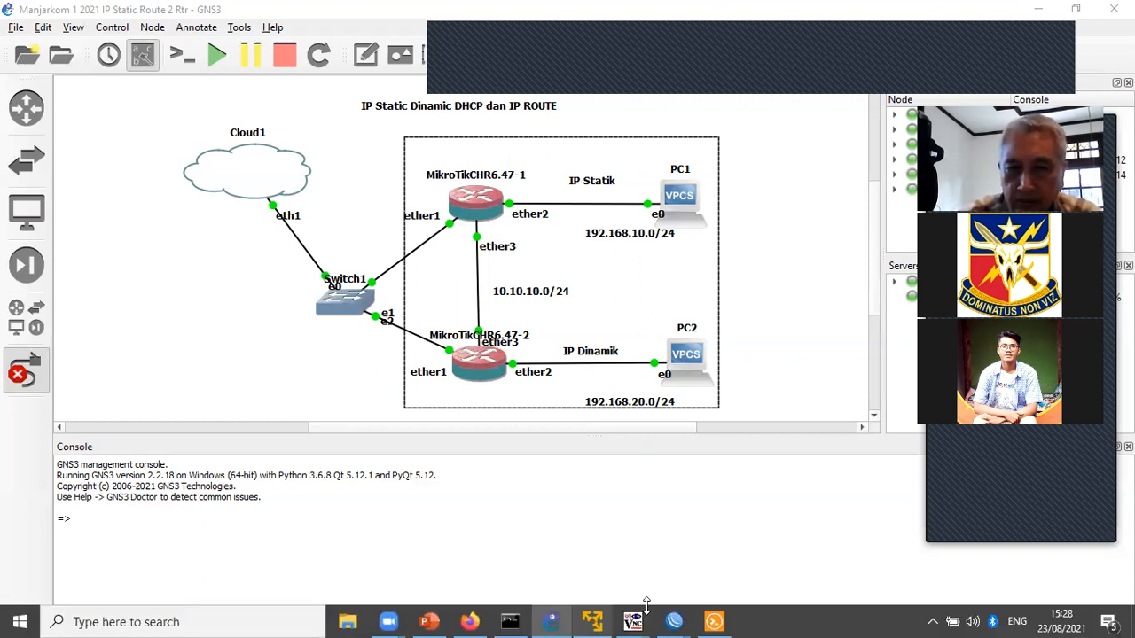
- Open MikroTik1's Route List from the IP menu, showing its four existing routes
mouse_move(673, 622)
left_click(599, 575)
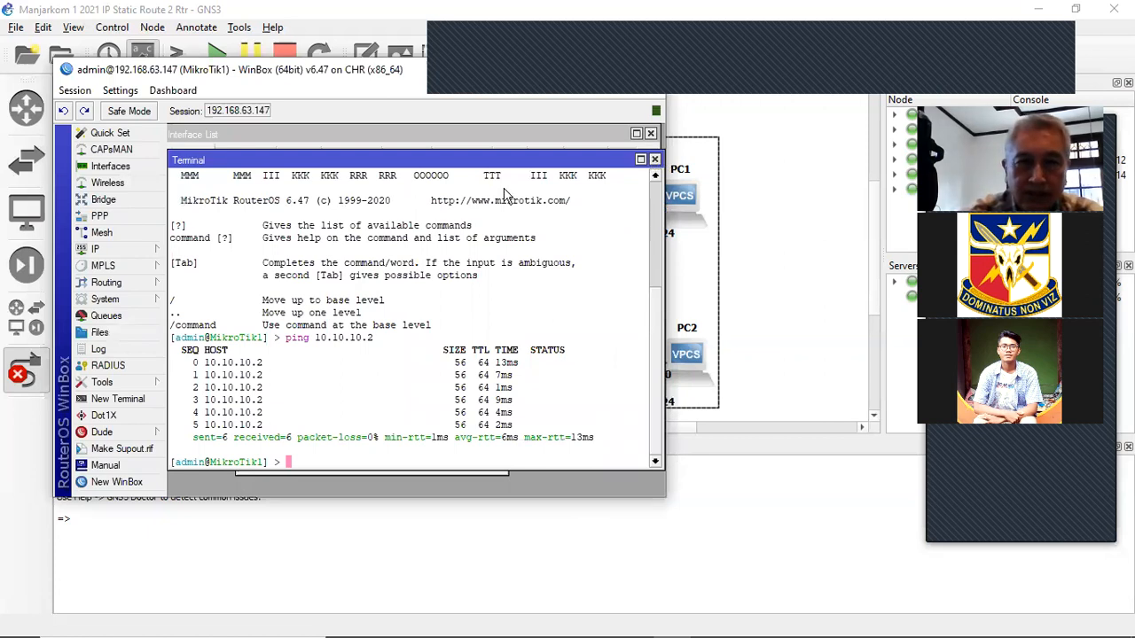
left_click(158, 252)
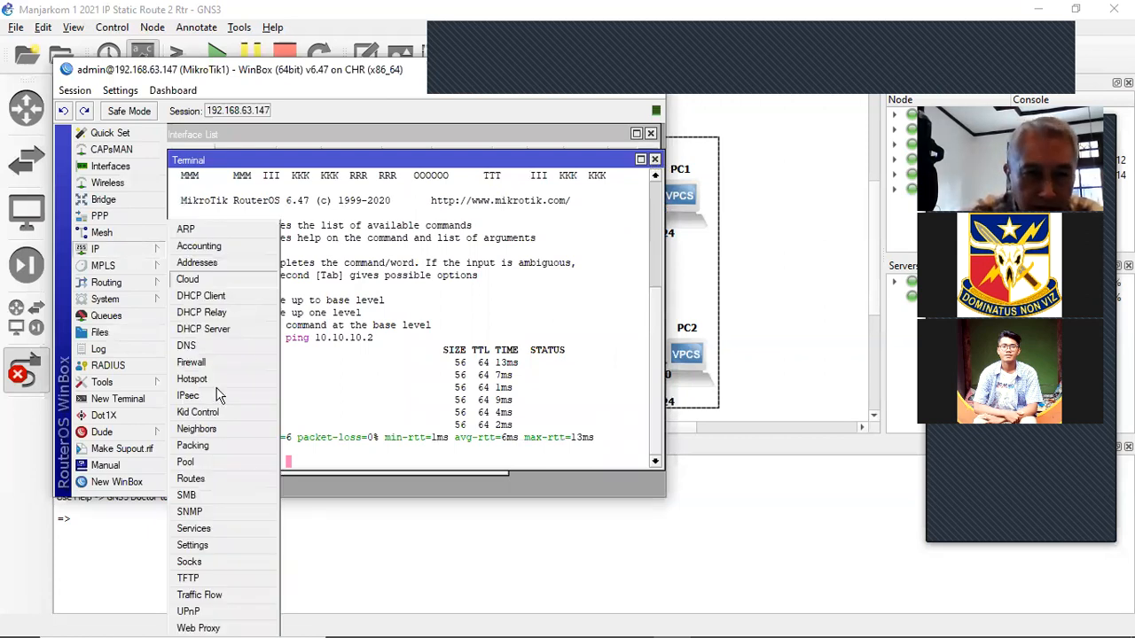
left_click(209, 480)
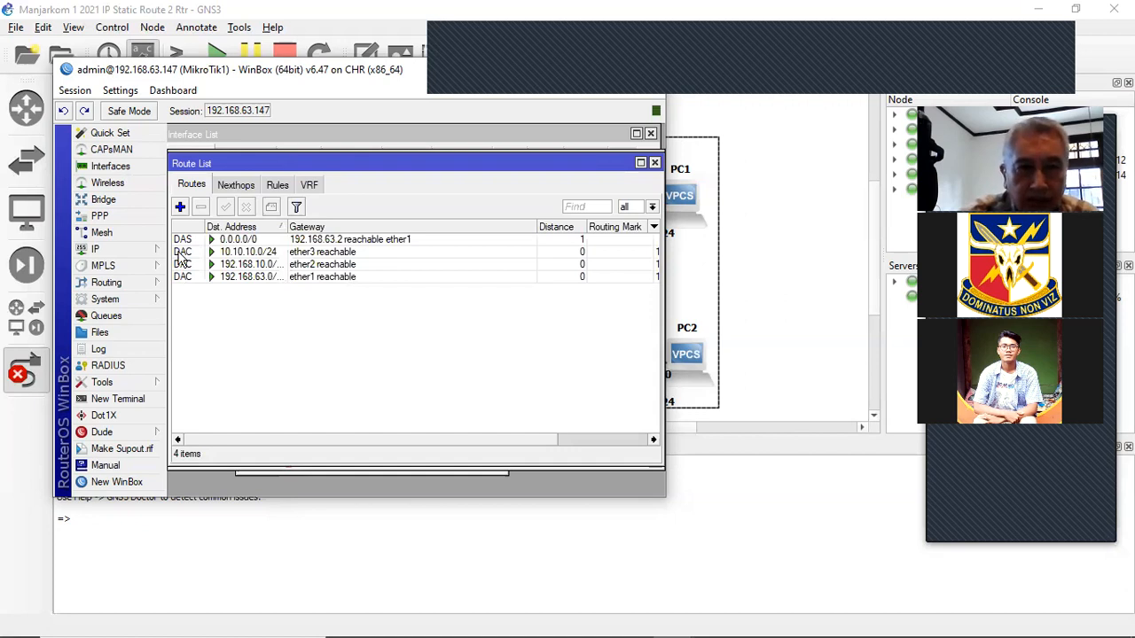
mouse_move(182, 260)
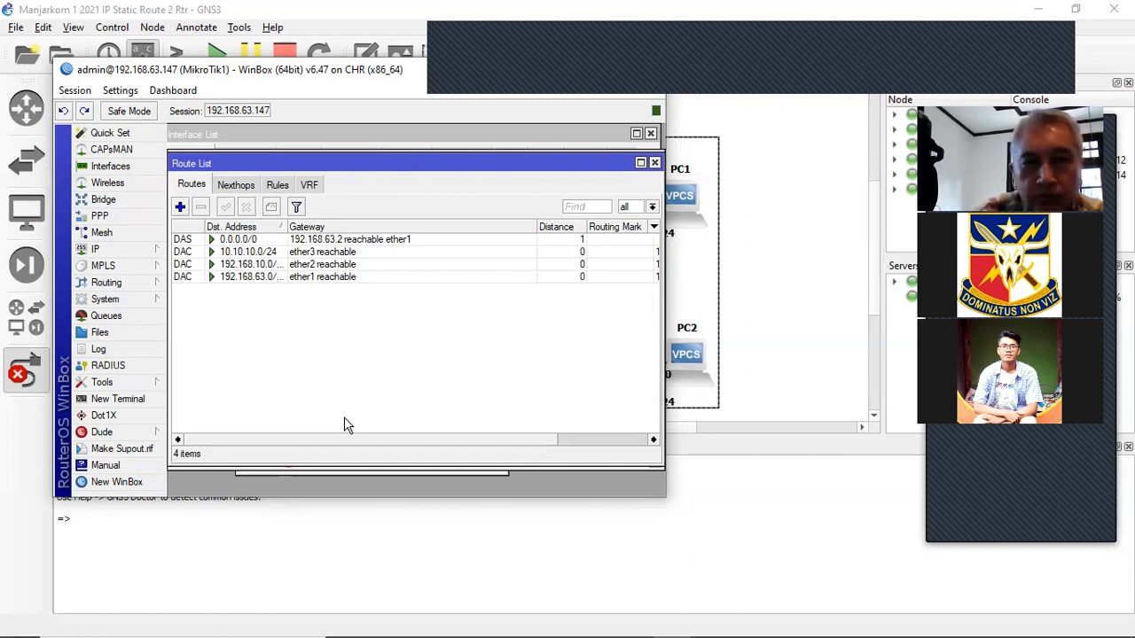
- Add a static route on MikroTik1 to 192.168.20.0/24 via gateway 10.10.10.2
left_click(179, 205)
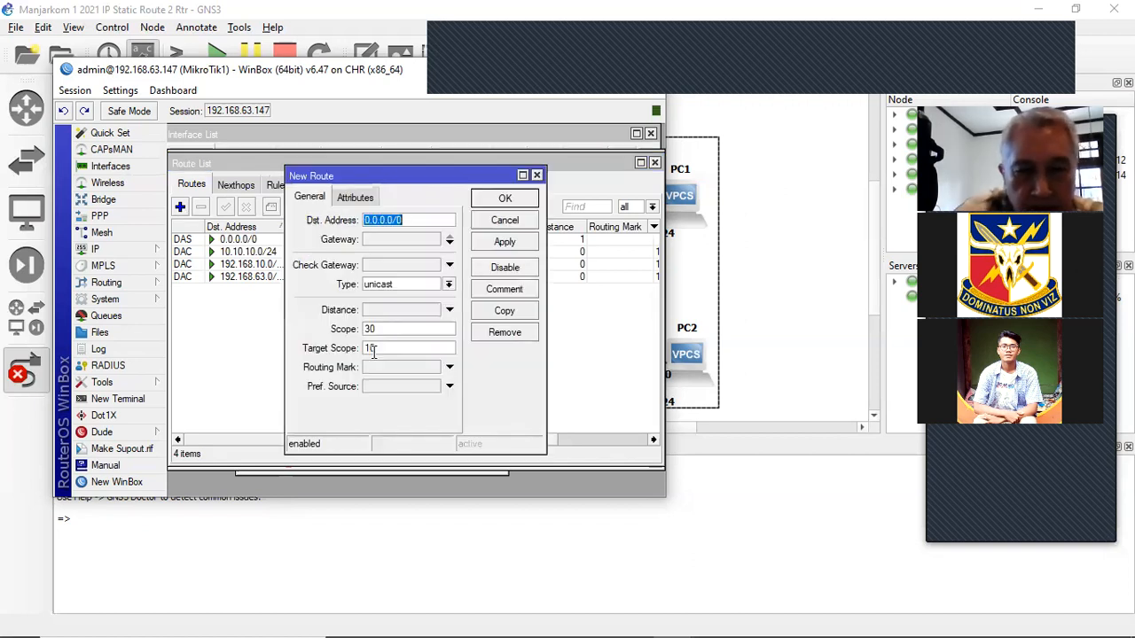
type("192.168.")
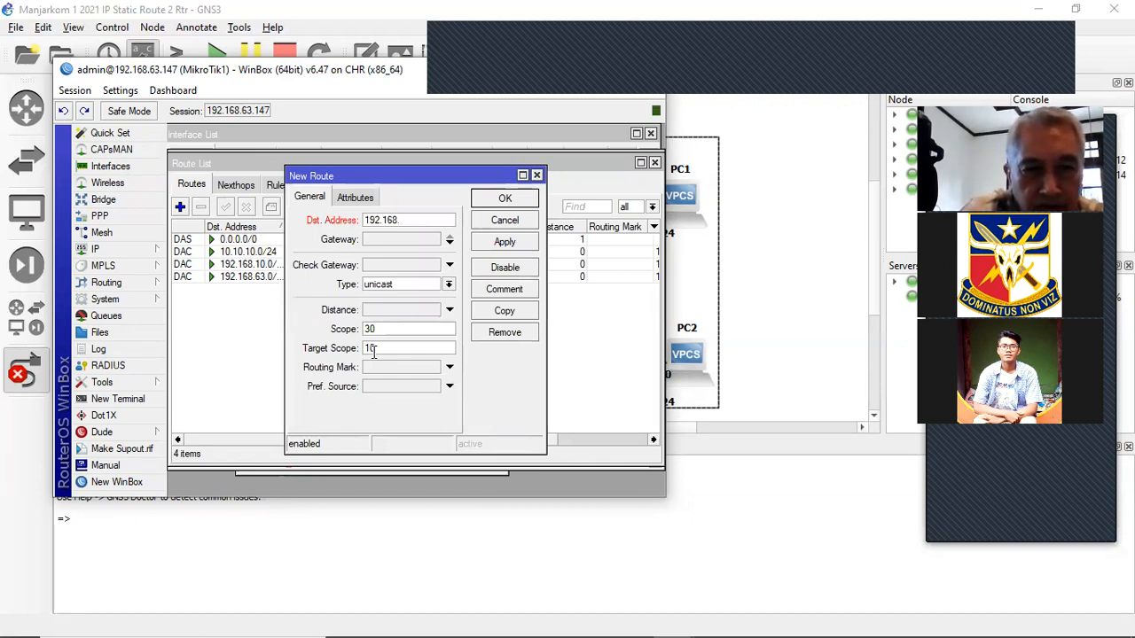
type("20.0/")
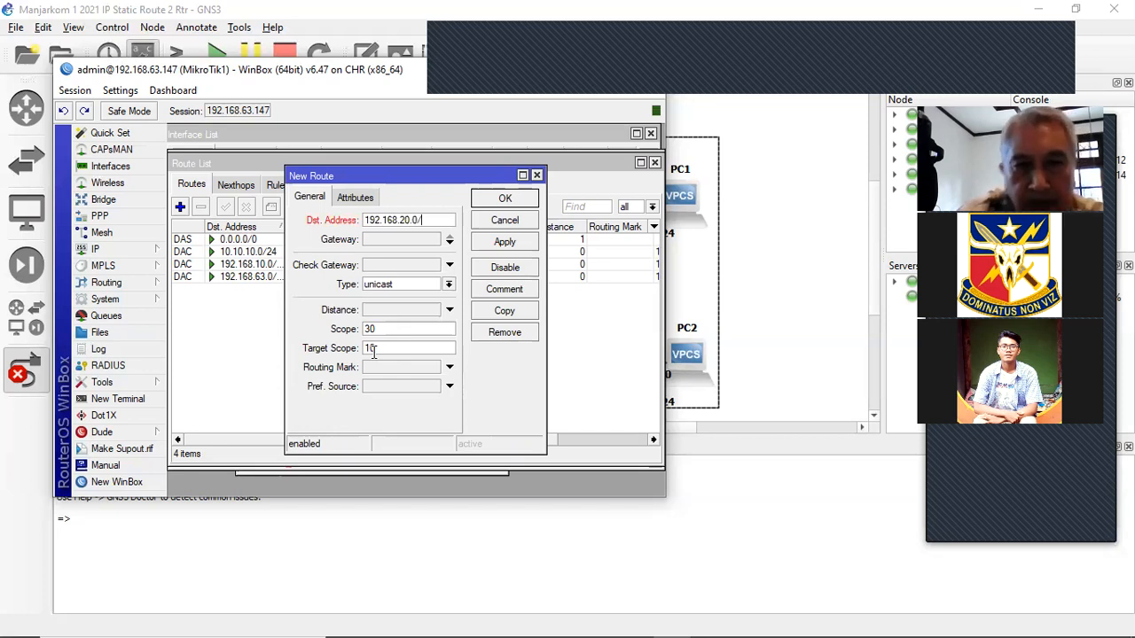
type("24")
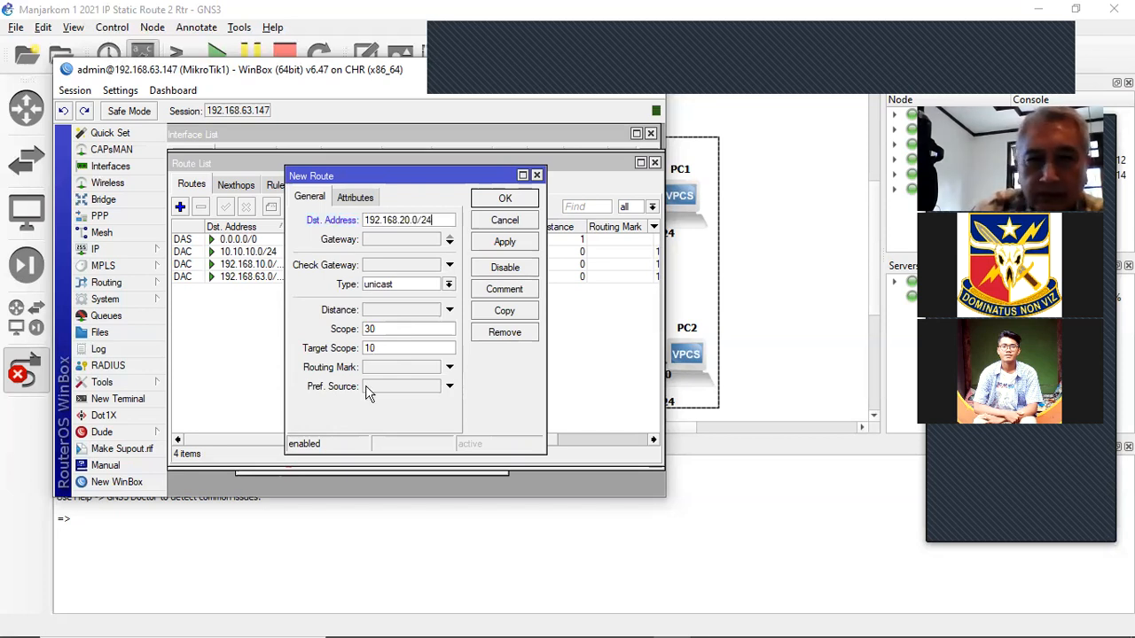
left_click(392, 240)
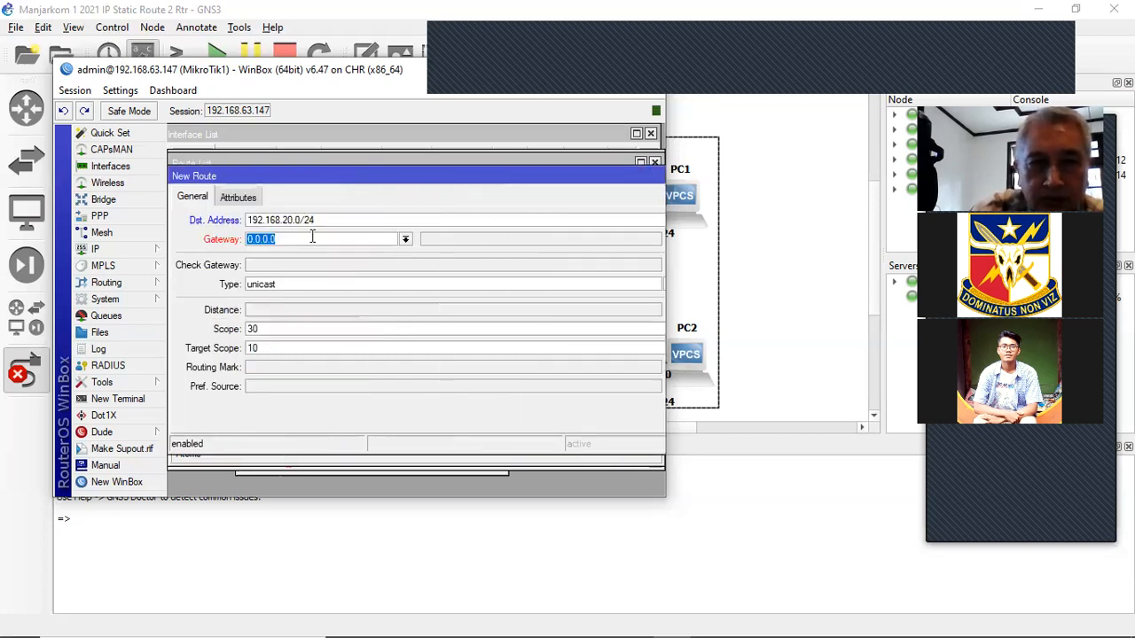
type("10.10.10")
type("2")
left_click_drag(529, 167, 473, 176)
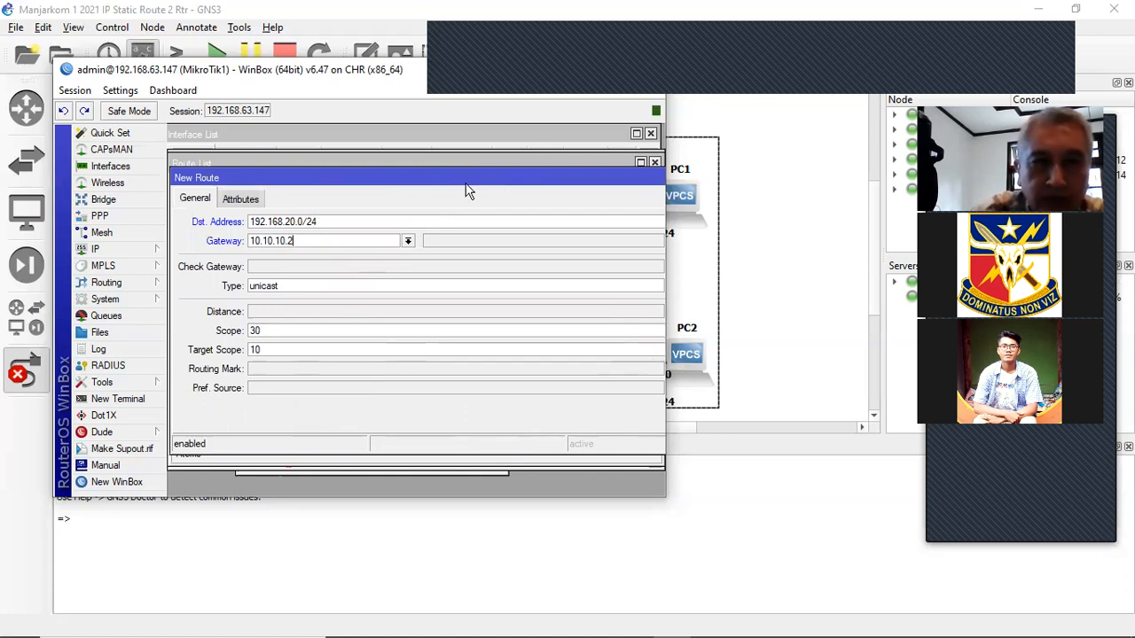
left_click_drag(471, 172, 339, 179)
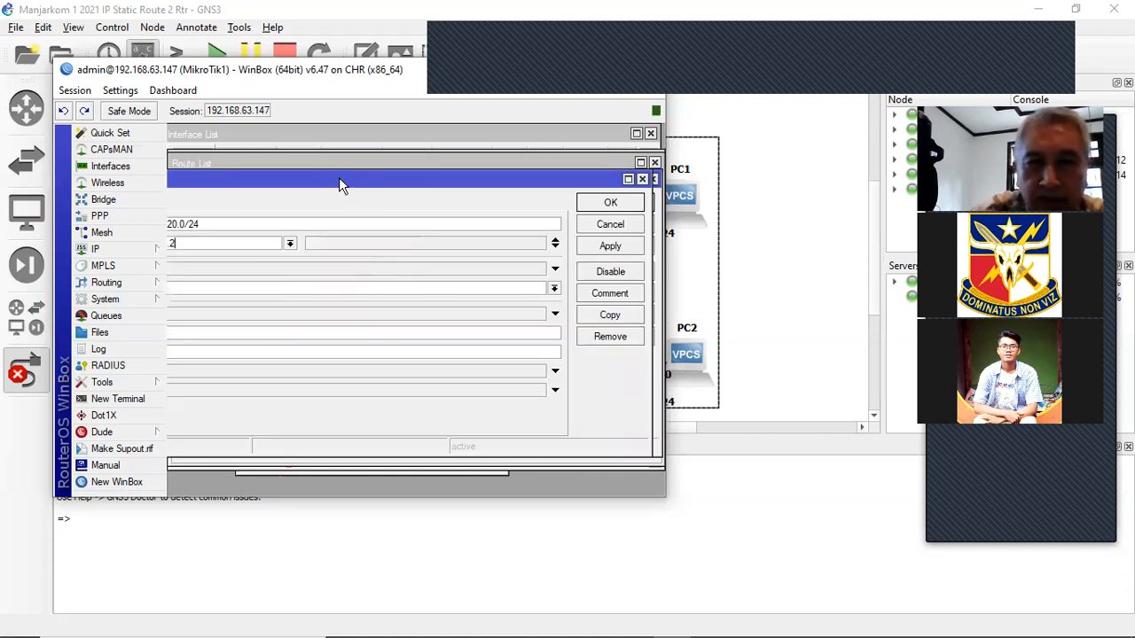
left_click(603, 247)
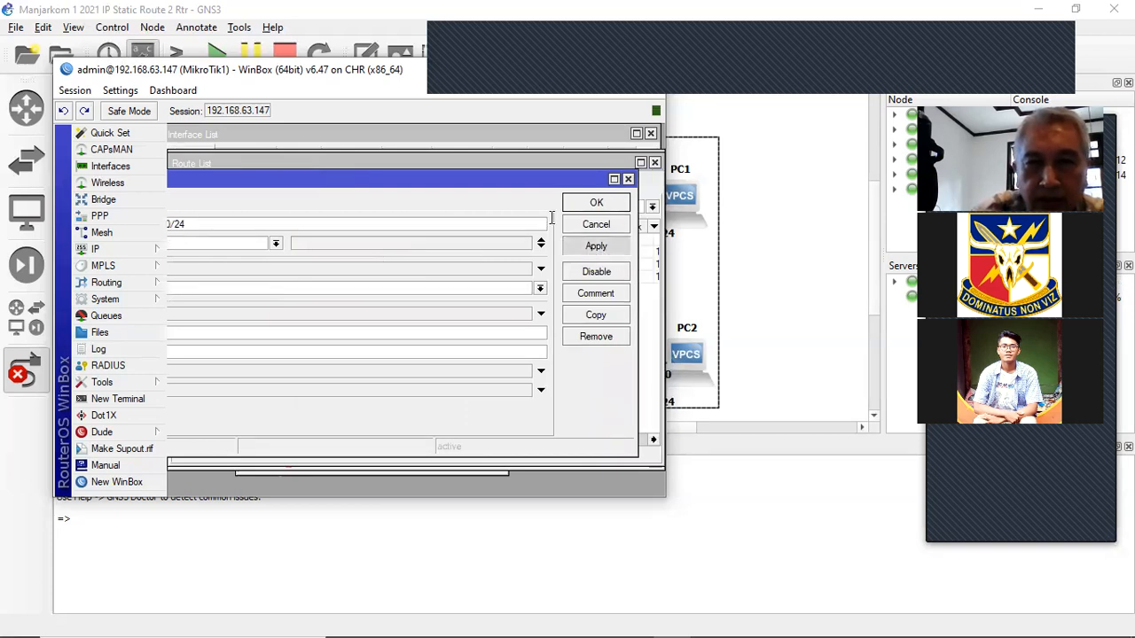
left_click_drag(668, 186, 794, 213)
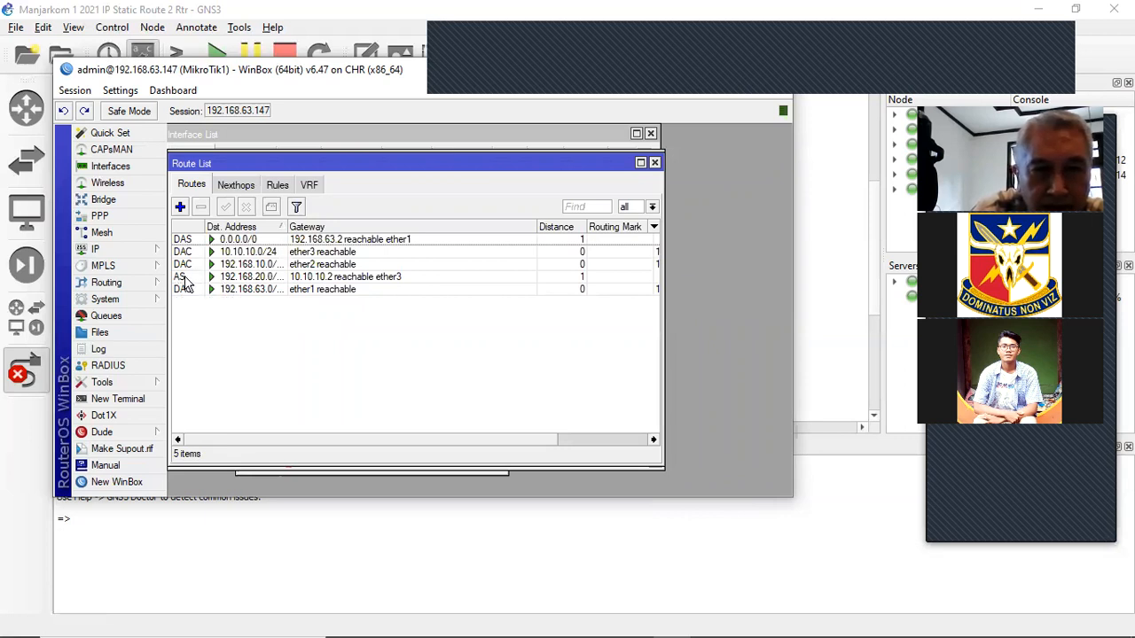
- Sort MikroTik1's route list by gateway and adjust the columns to review all five routes
mouse_move(184, 284)
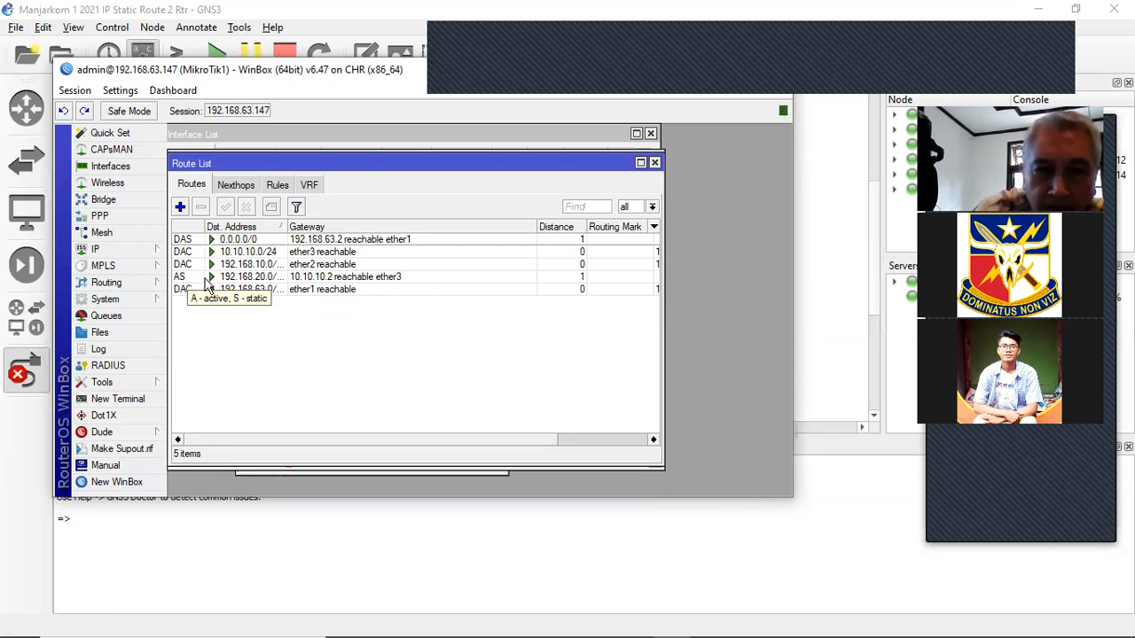
left_click(312, 227)
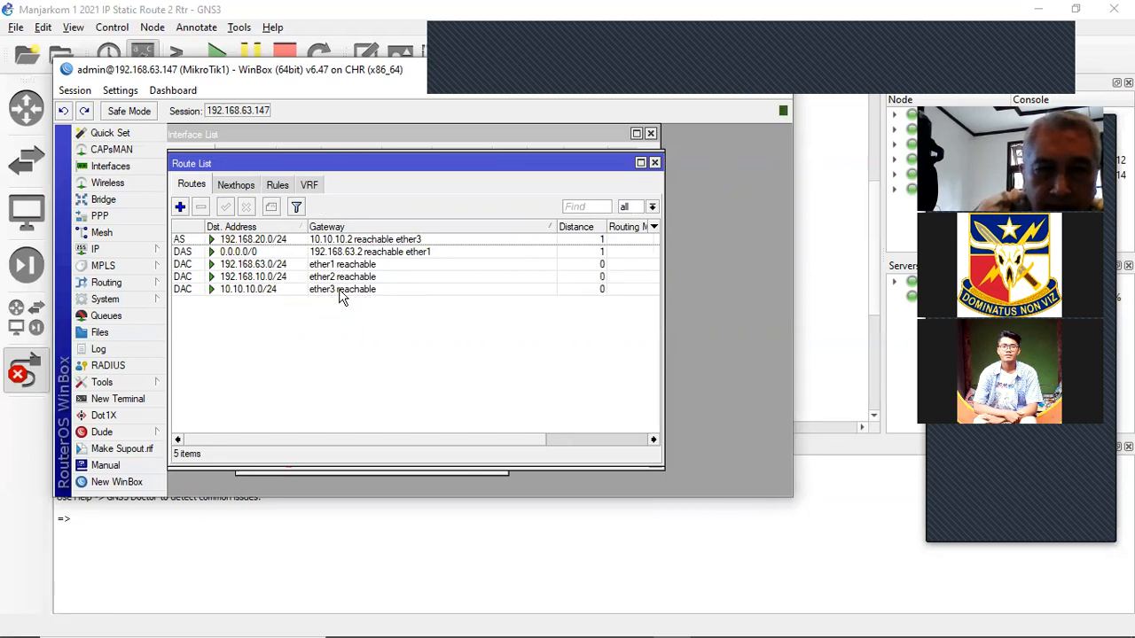
left_click(463, 443)
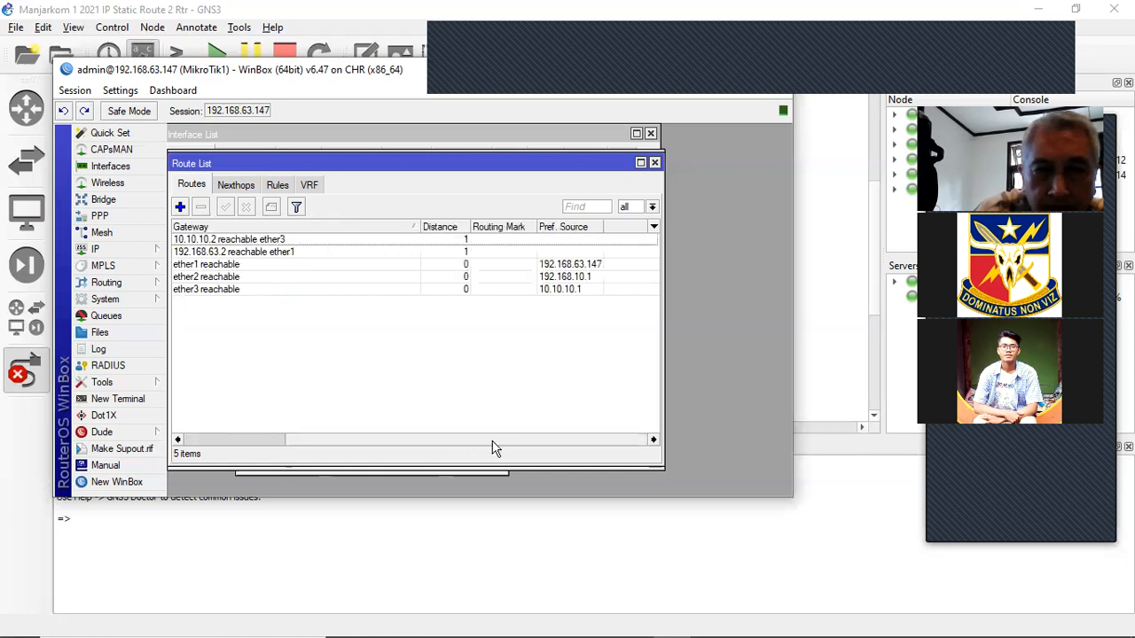
left_click(415, 443)
left_click_drag(407, 443, 390, 440)
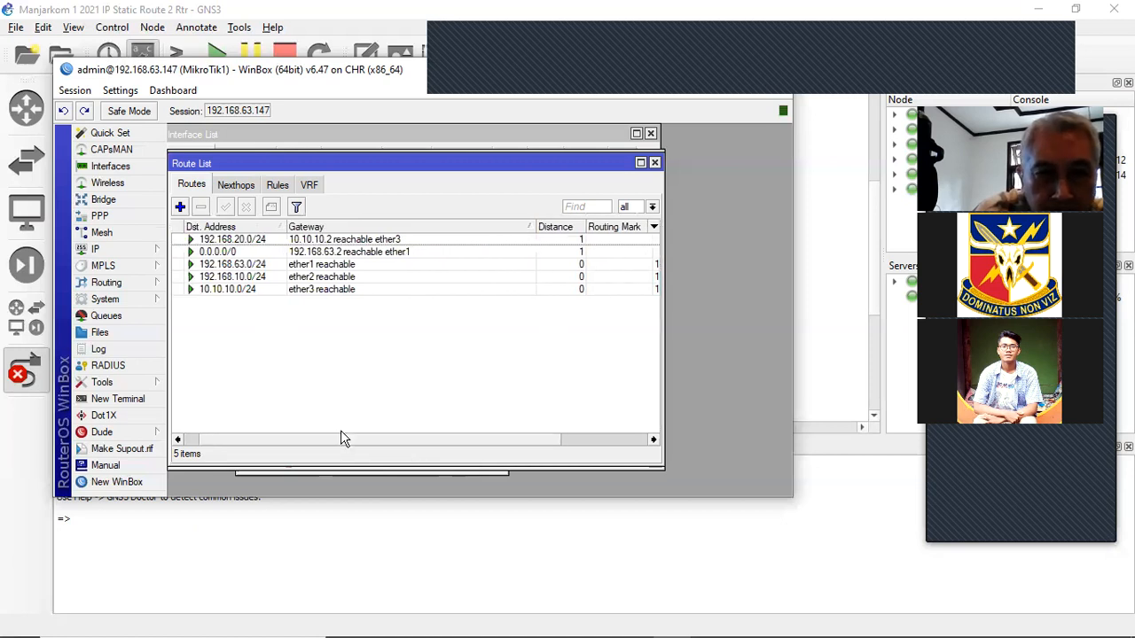
left_click_drag(286, 442, 286, 441)
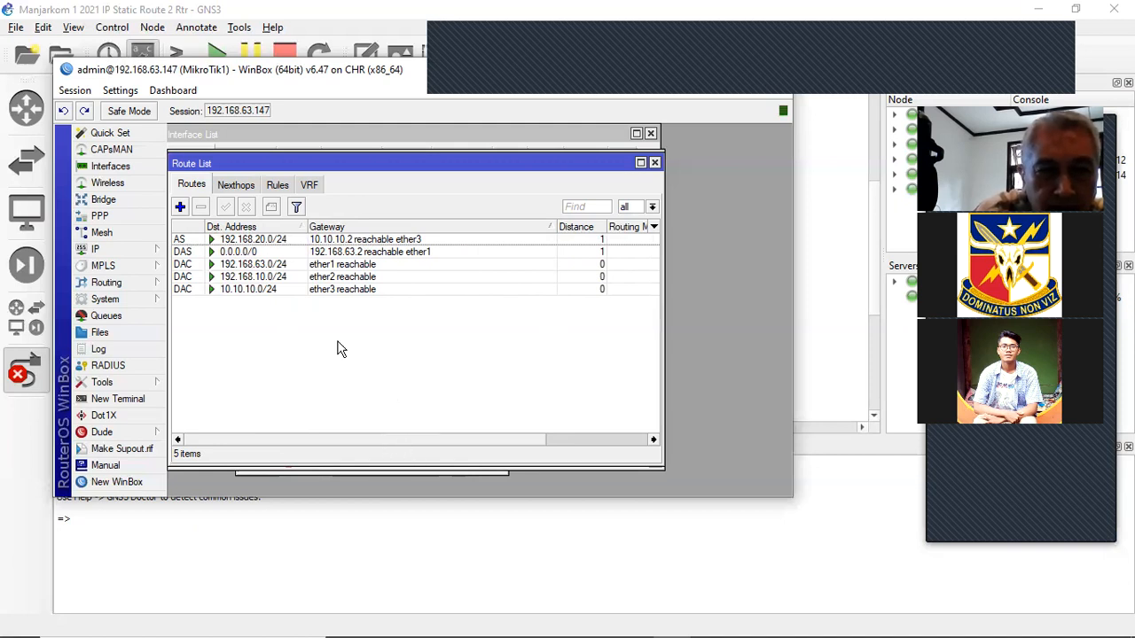
scroll(340, 349, "right", 1)
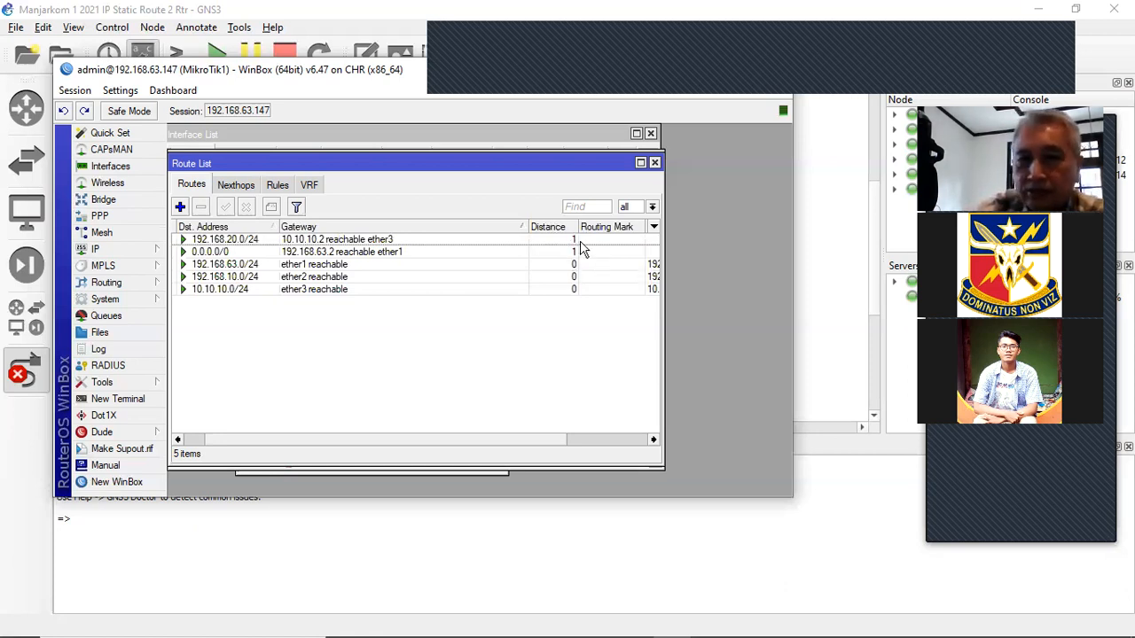
left_click(599, 440)
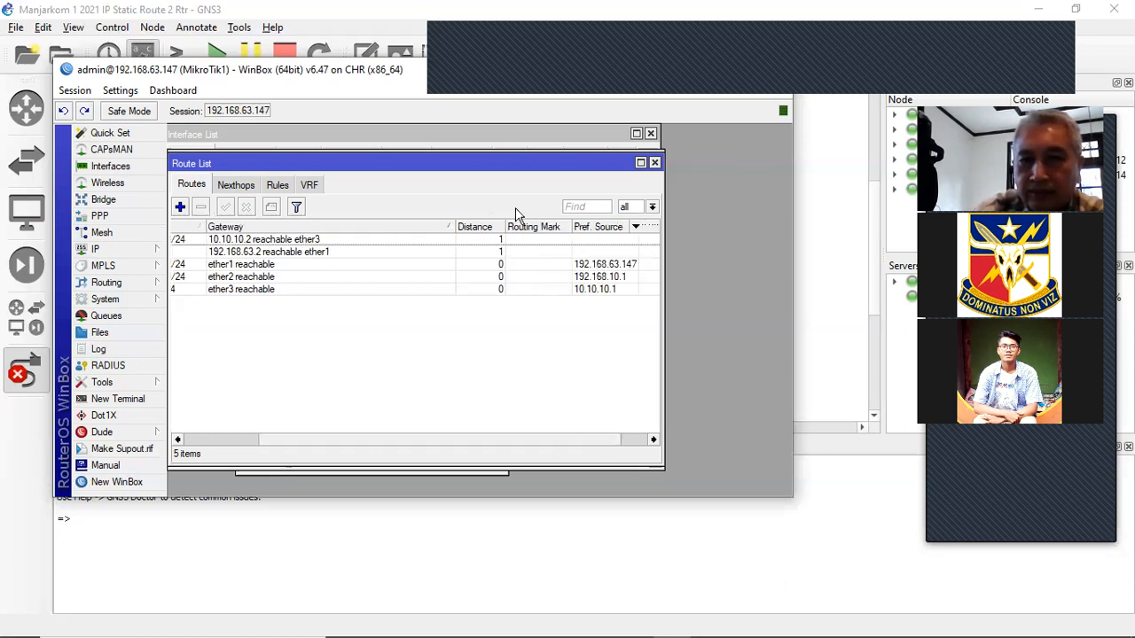
left_click(396, 446)
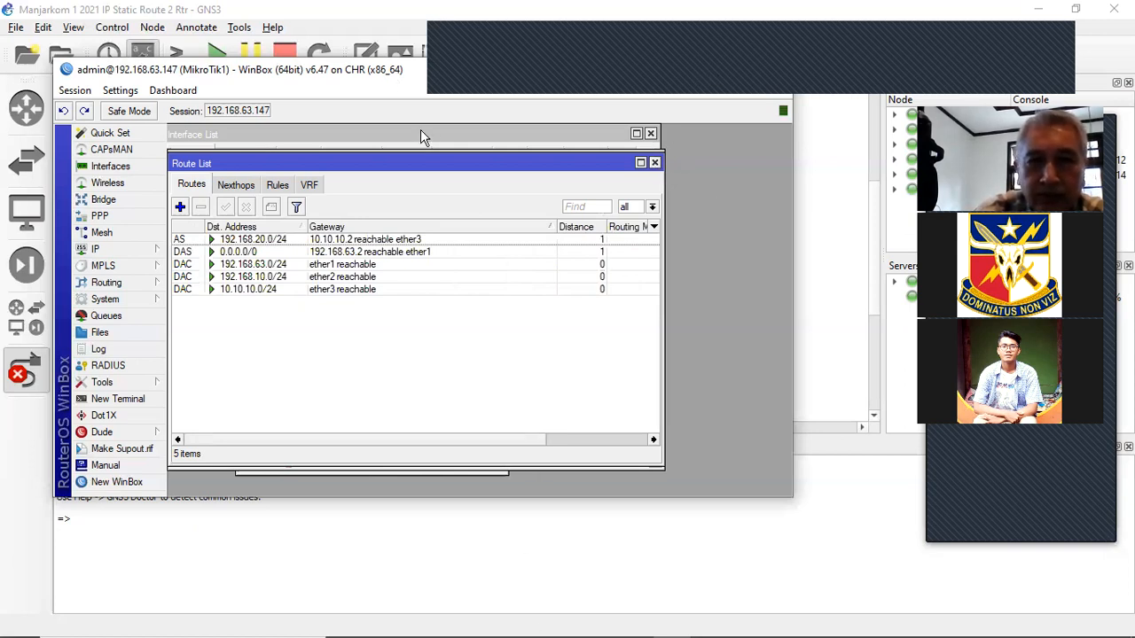
left_click_drag(421, 130, 418, 132)
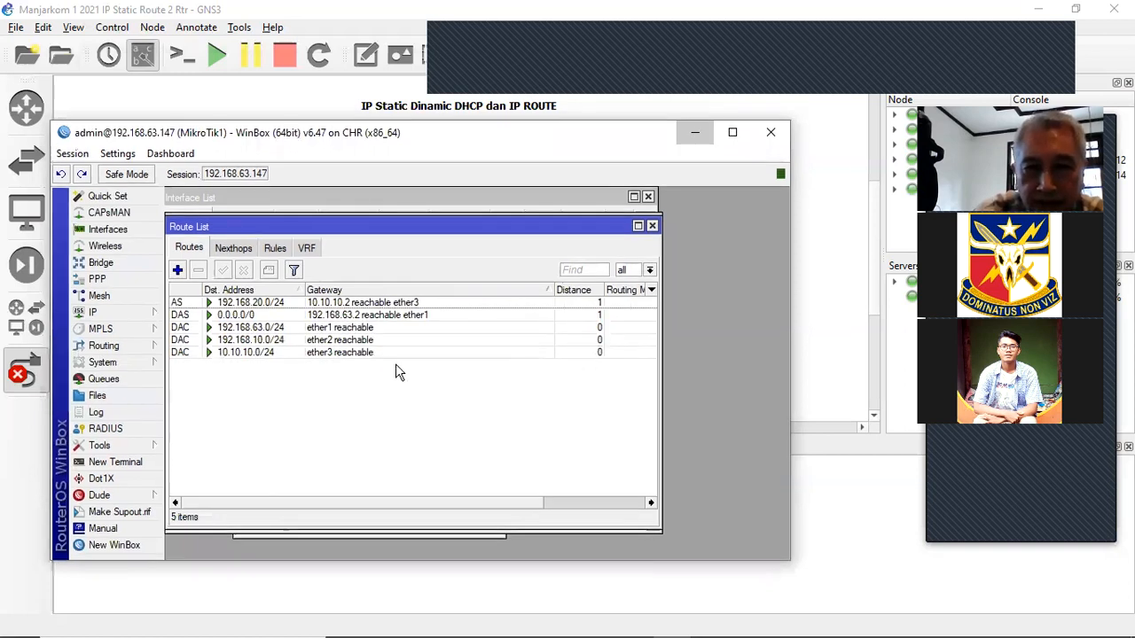
- Set MikroTik1's WinBox aside and bring MikroTik2's window forward, opening its IP menu
left_click(695, 132)
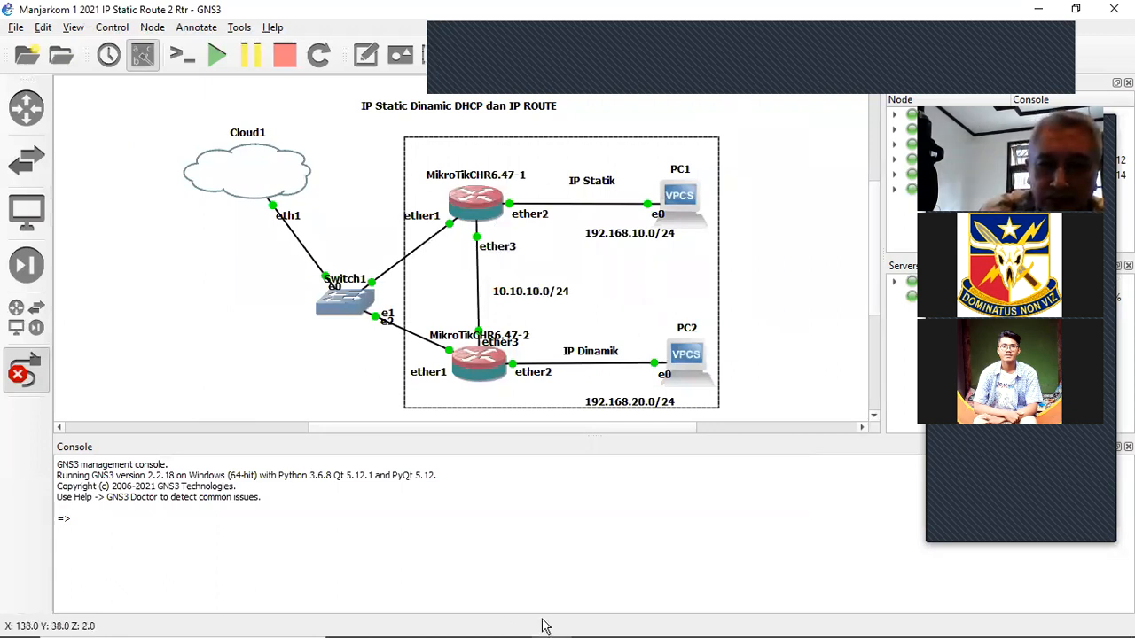
mouse_move(674, 621)
left_click(716, 557)
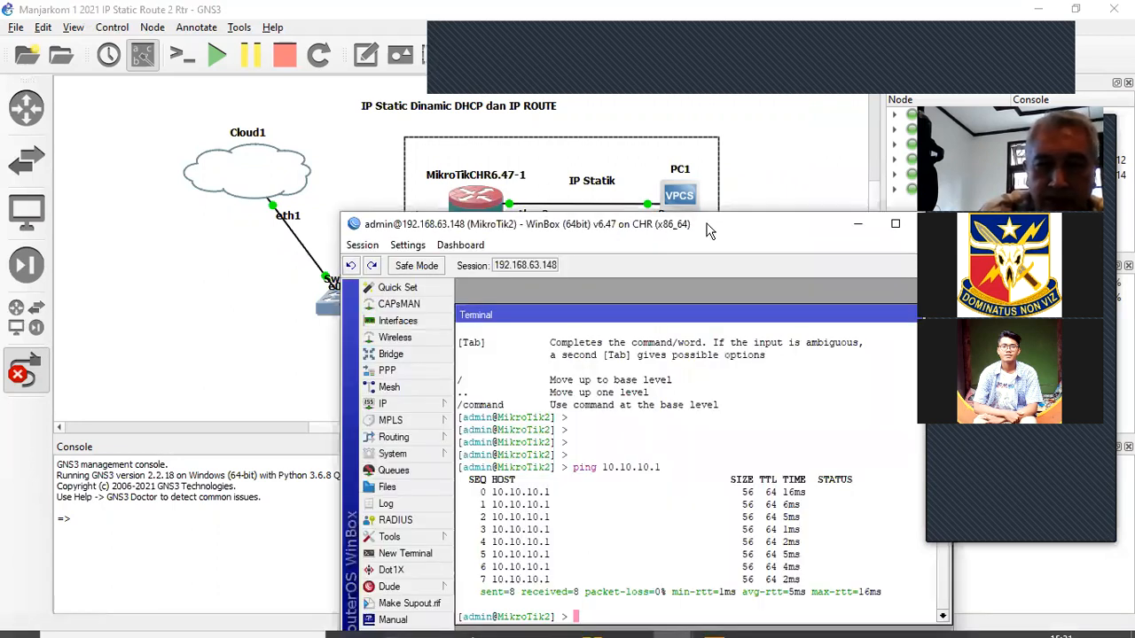
left_click_drag(709, 230, 502, 112)
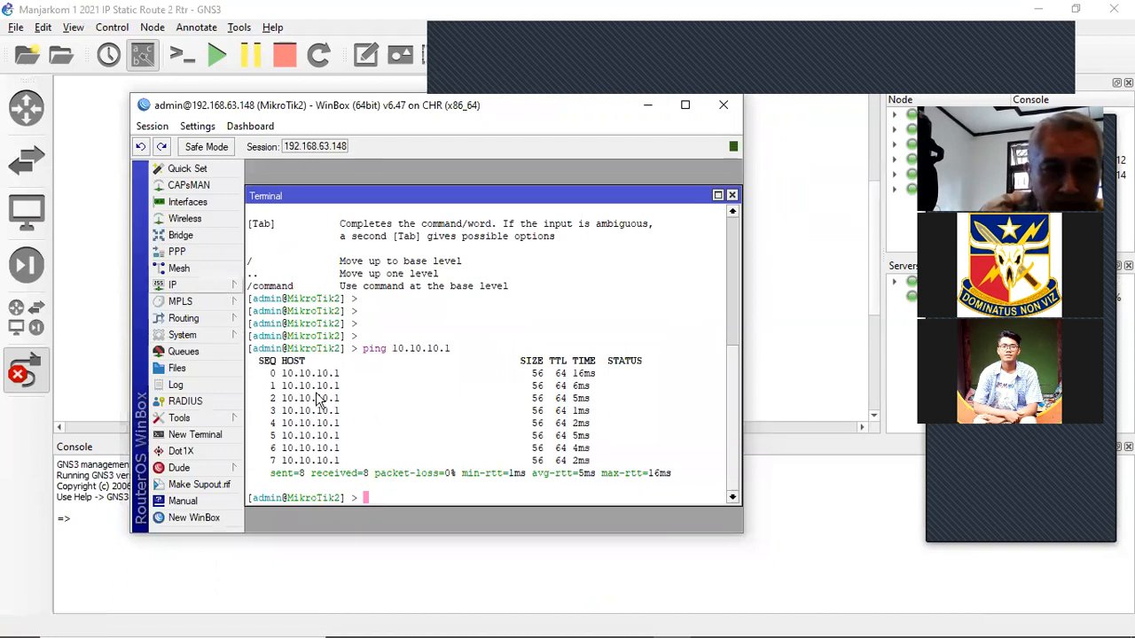
left_click(174, 285)
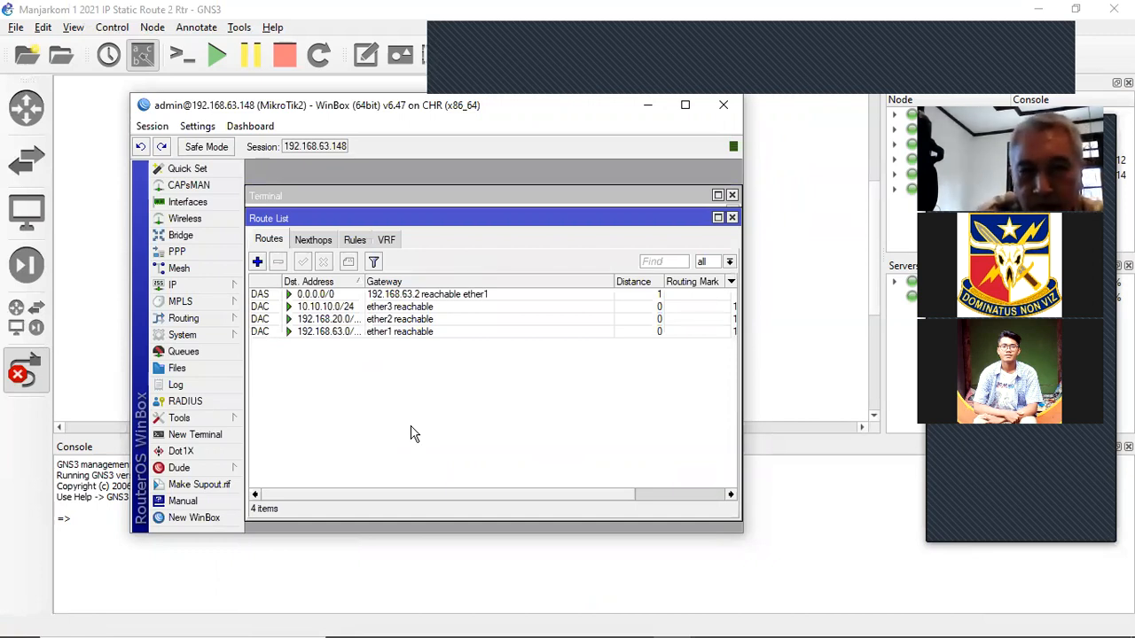
- On MikroTik2, add and confirm a static route to 192.168.10.0/24 via gateway 10.10.10.1
left_click(258, 263)
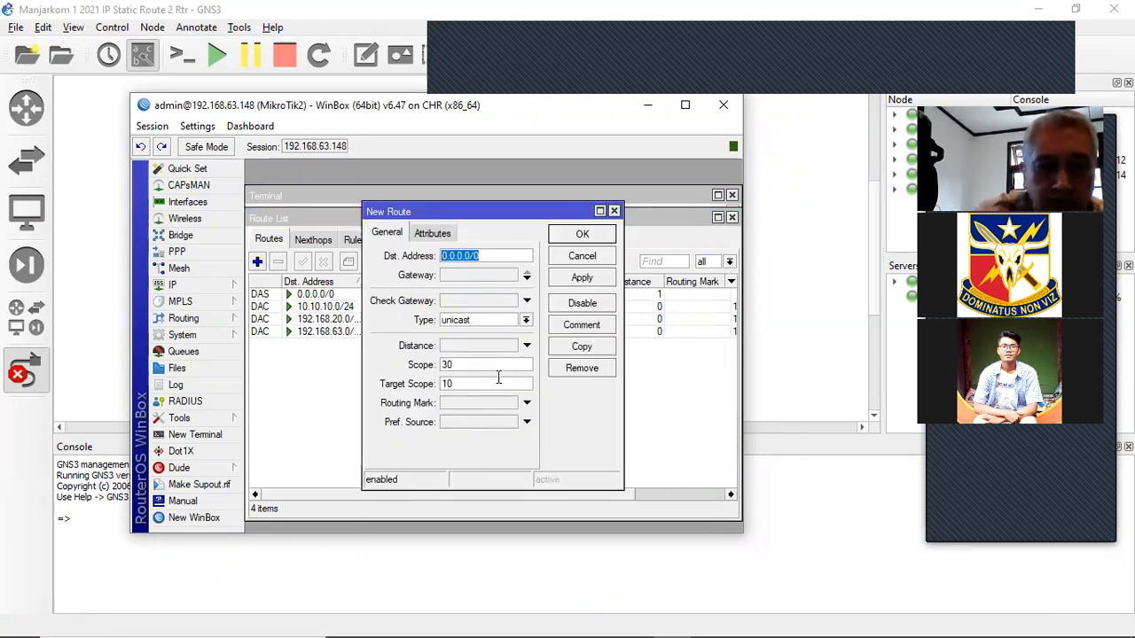
type("192.16")
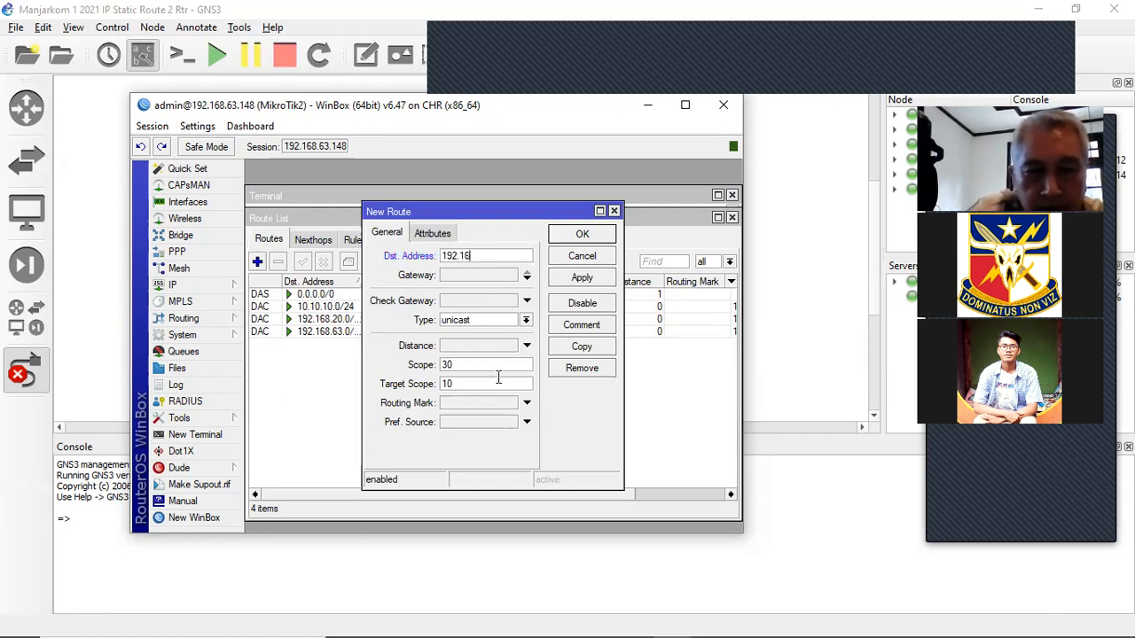
type("8.10.")
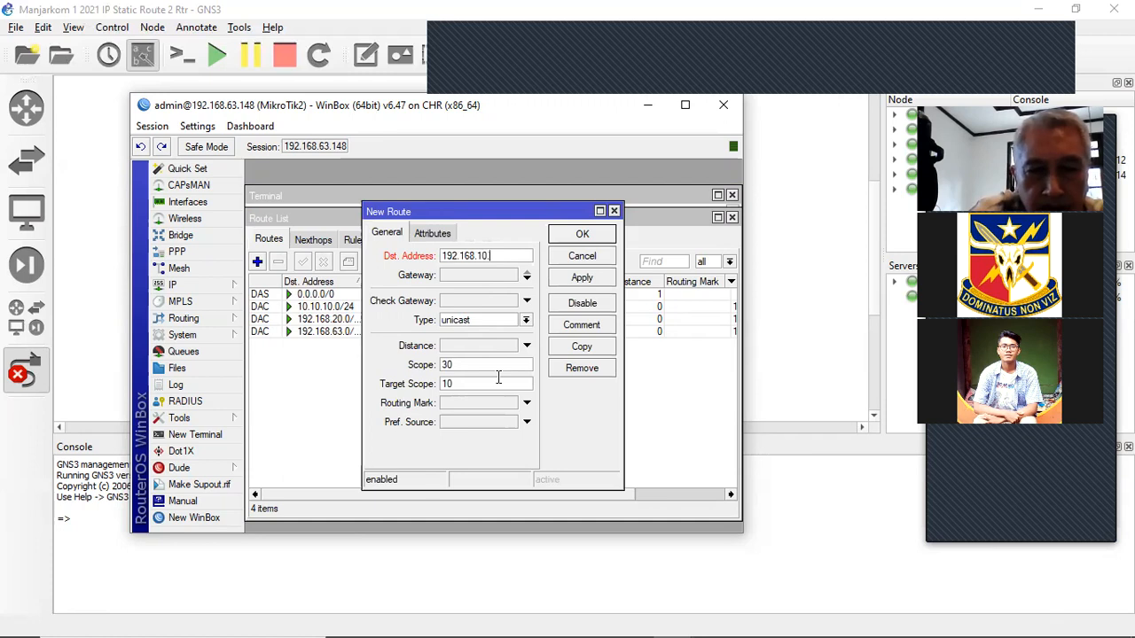
type("0/24")
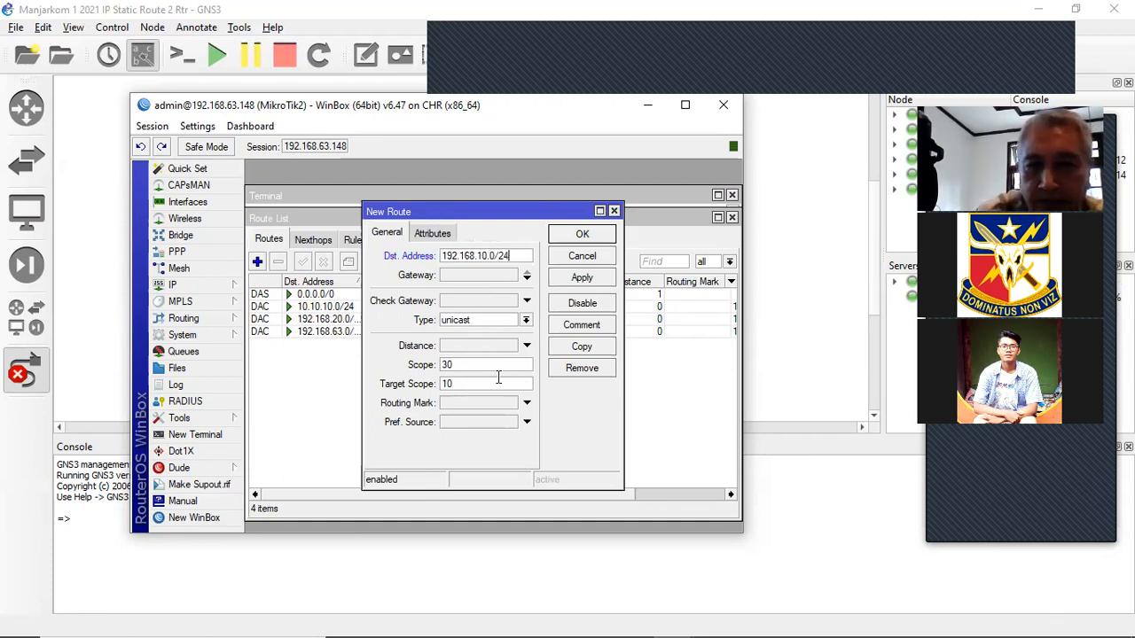
left_click(474, 275)
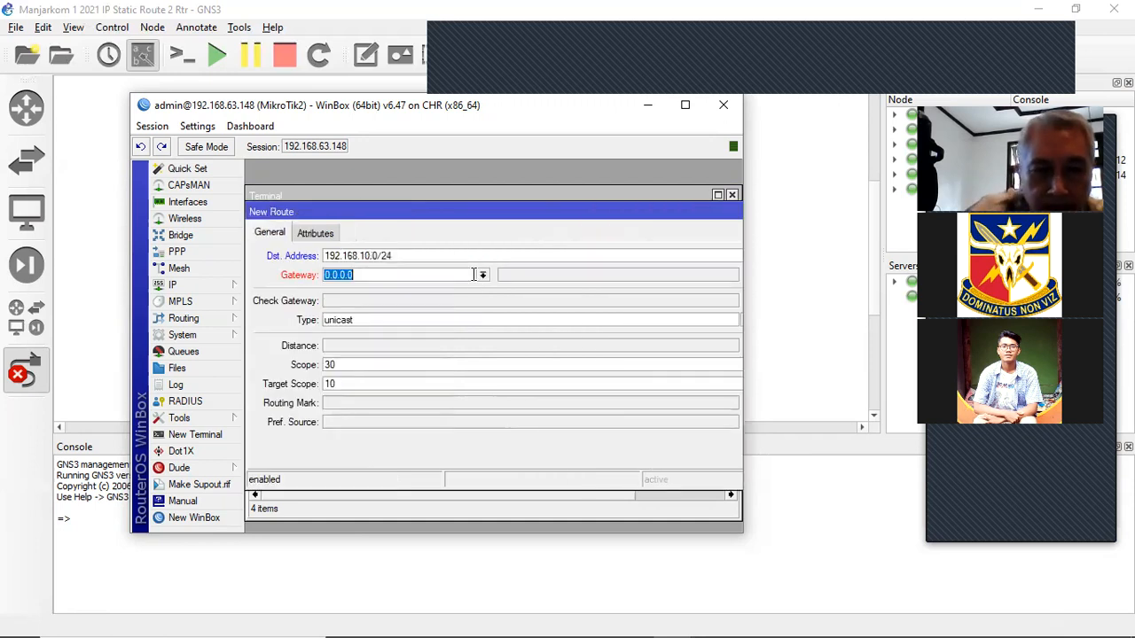
type("10.10.10")
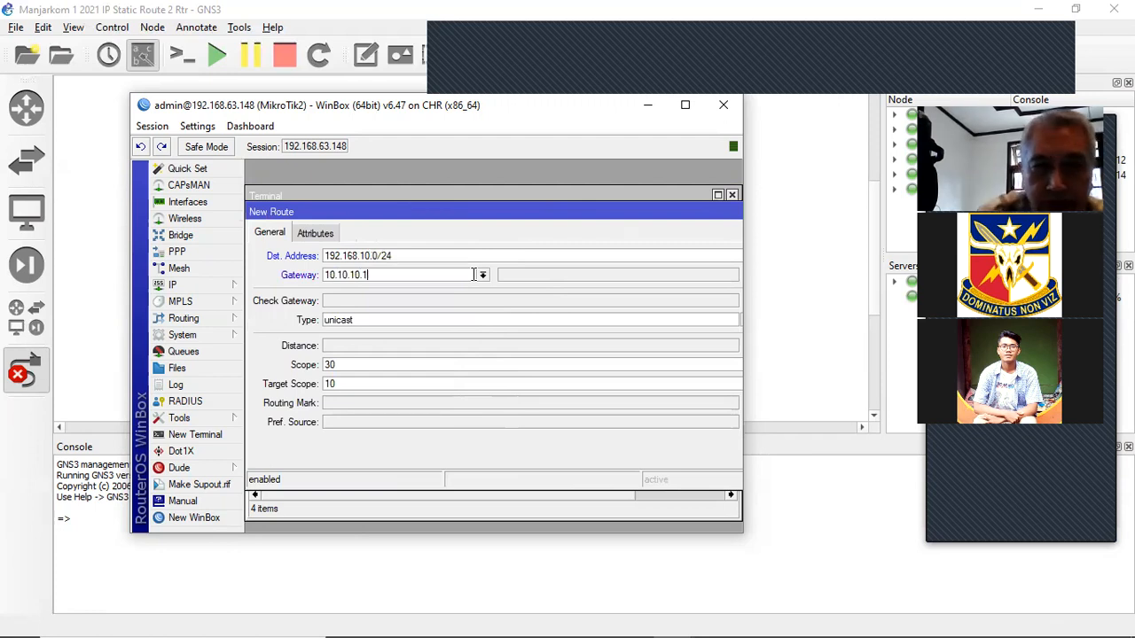
left_click_drag(574, 211, 470, 220)
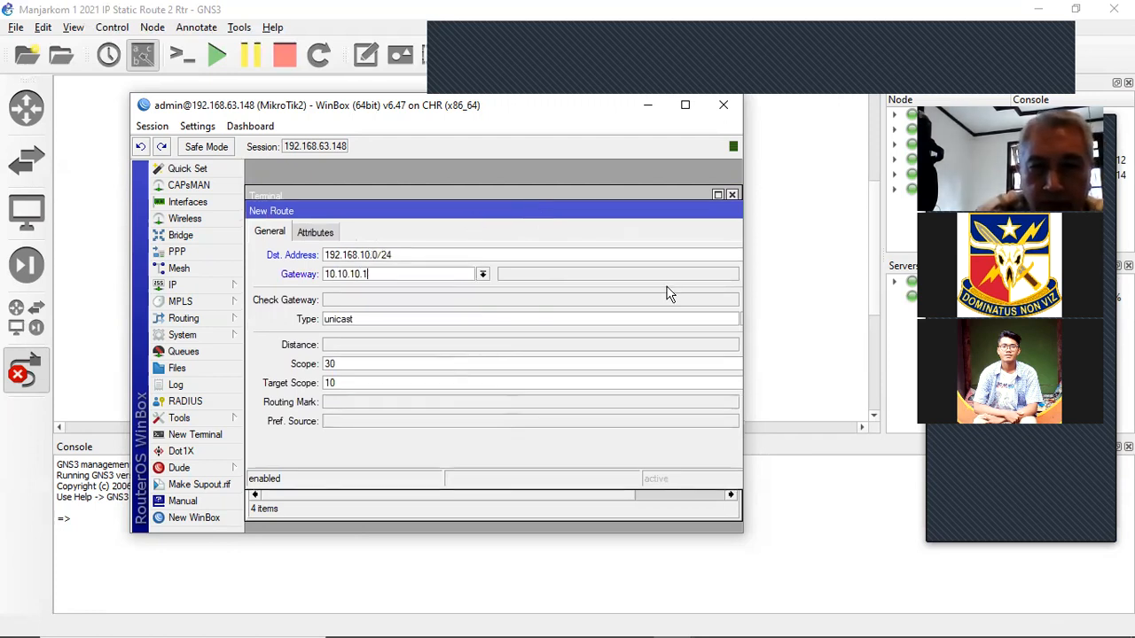
left_click(703, 294)
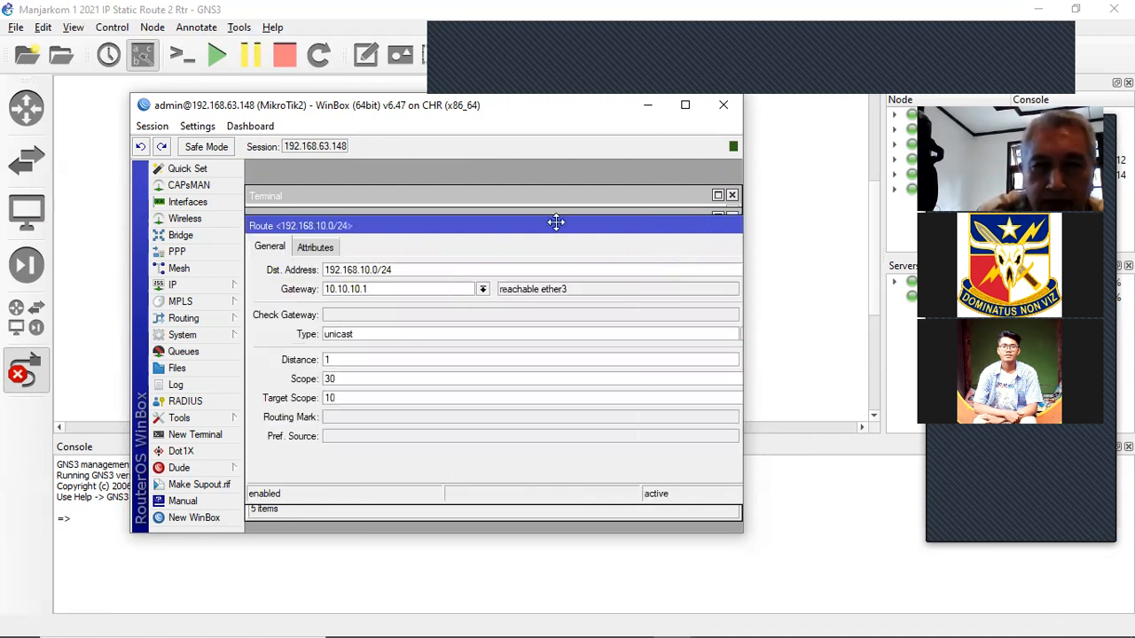
left_click_drag(556, 221, 508, 219)
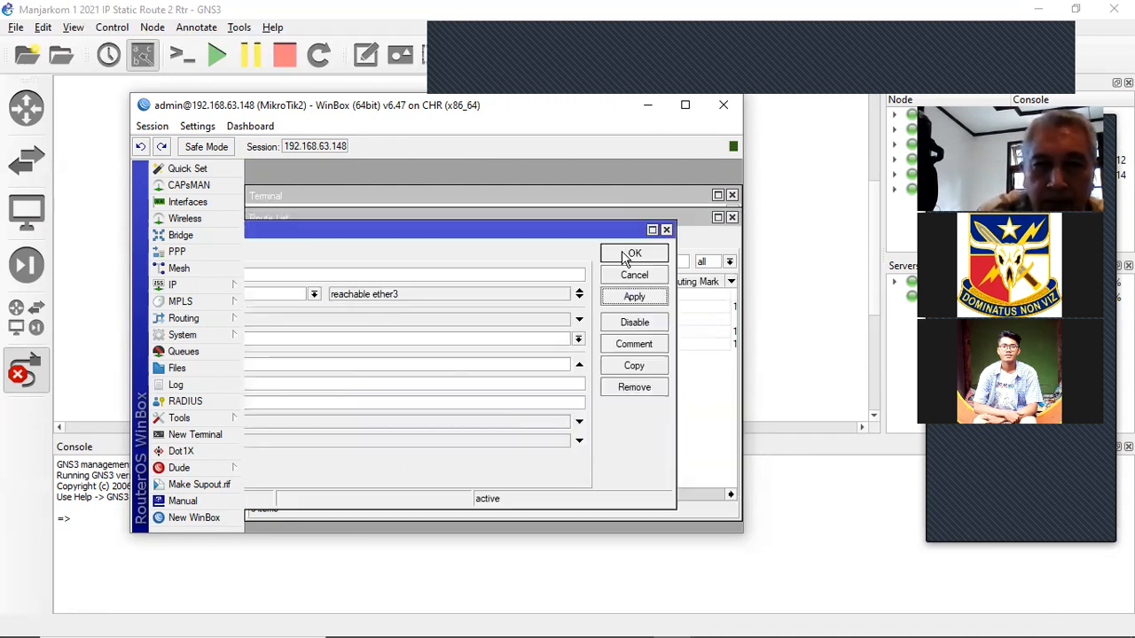
left_click(631, 256)
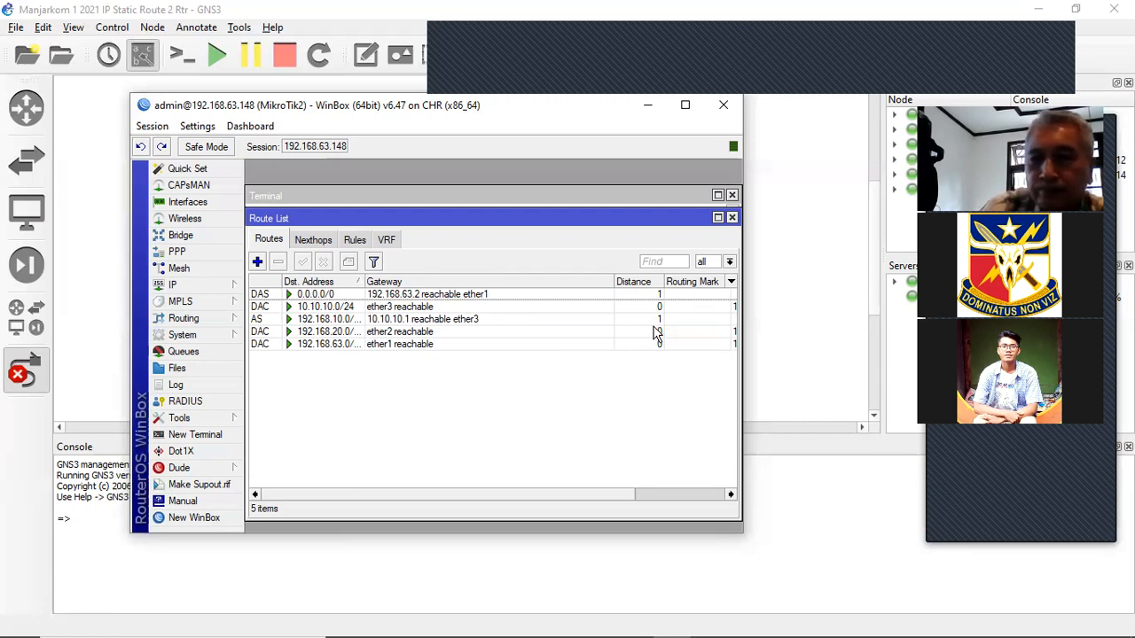
- Scroll MikroTik2's route list sideways and back, then minimize WinBox to show the GNS3 topology
left_click(695, 497)
left_click(555, 497)
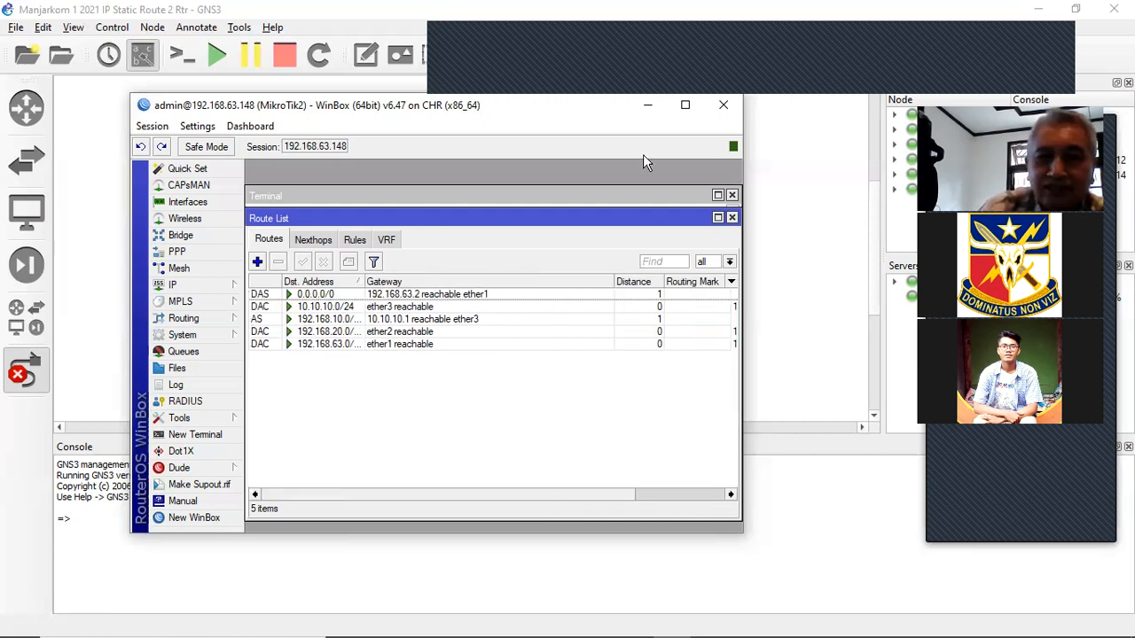
left_click(650, 108)
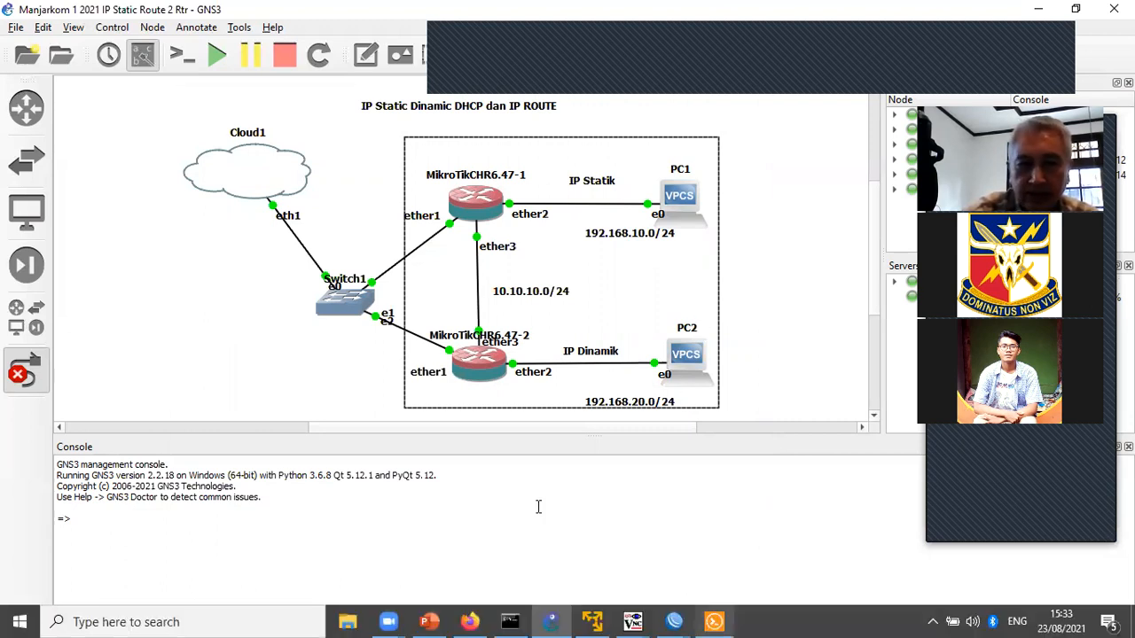
- Repeat PC1's ping to 192.168.20.254, now getting all five replies with ttl=62
left_click(714, 621)
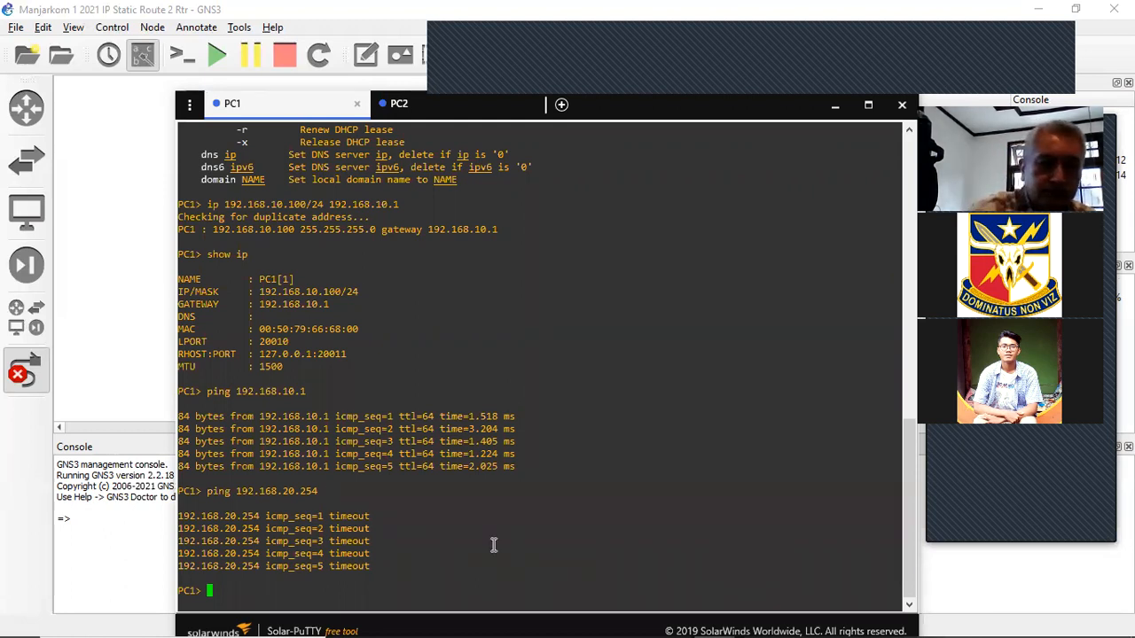
key("Up")
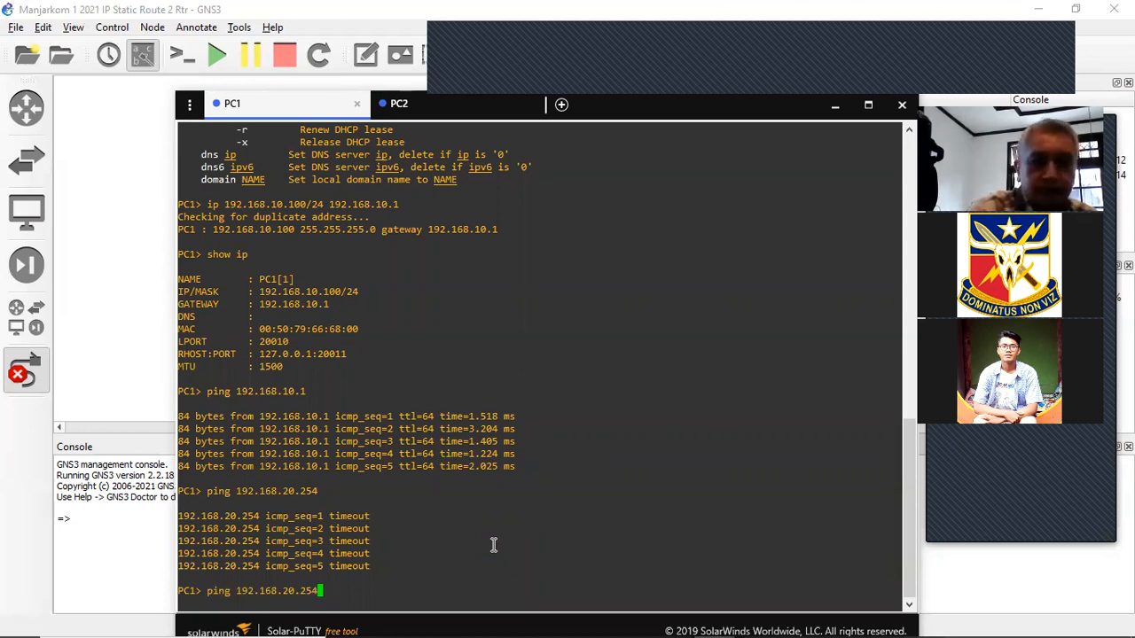
key("Return")
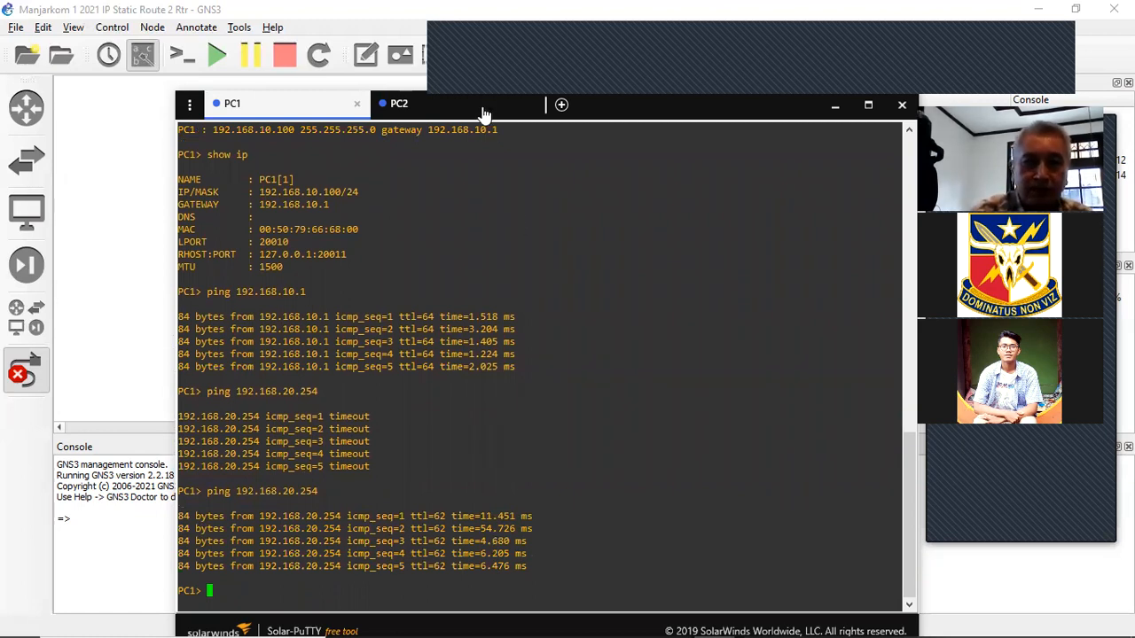
- From PC2's console, ping 192.168.10.100 successfully by rerunning the earlier command
left_click(452, 103)
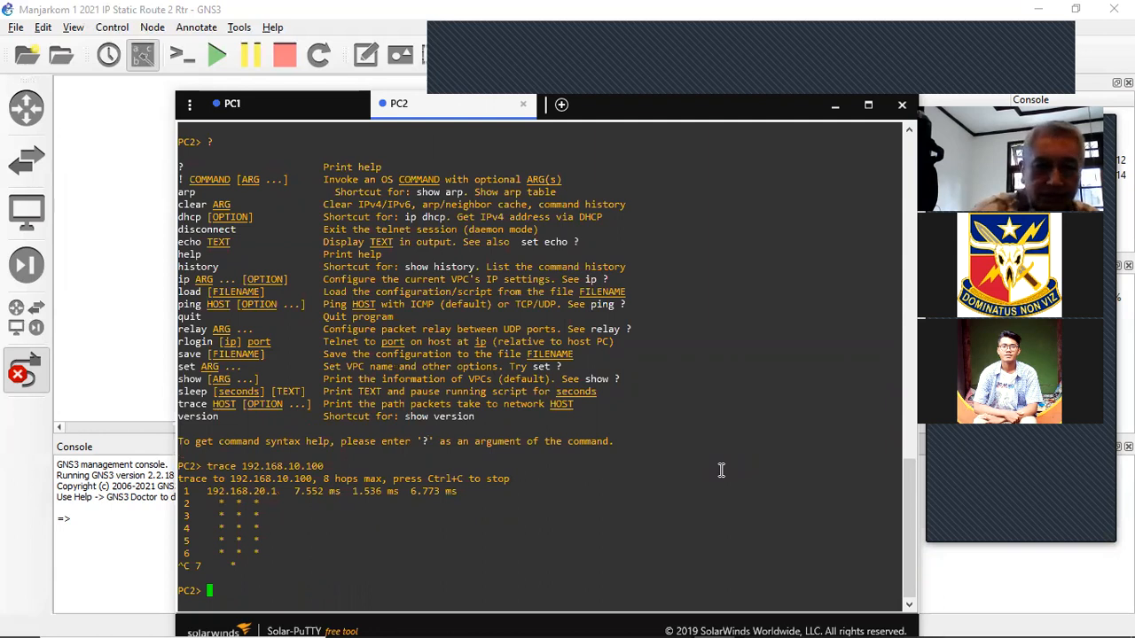
type("?")
key("Up")
key("Up")
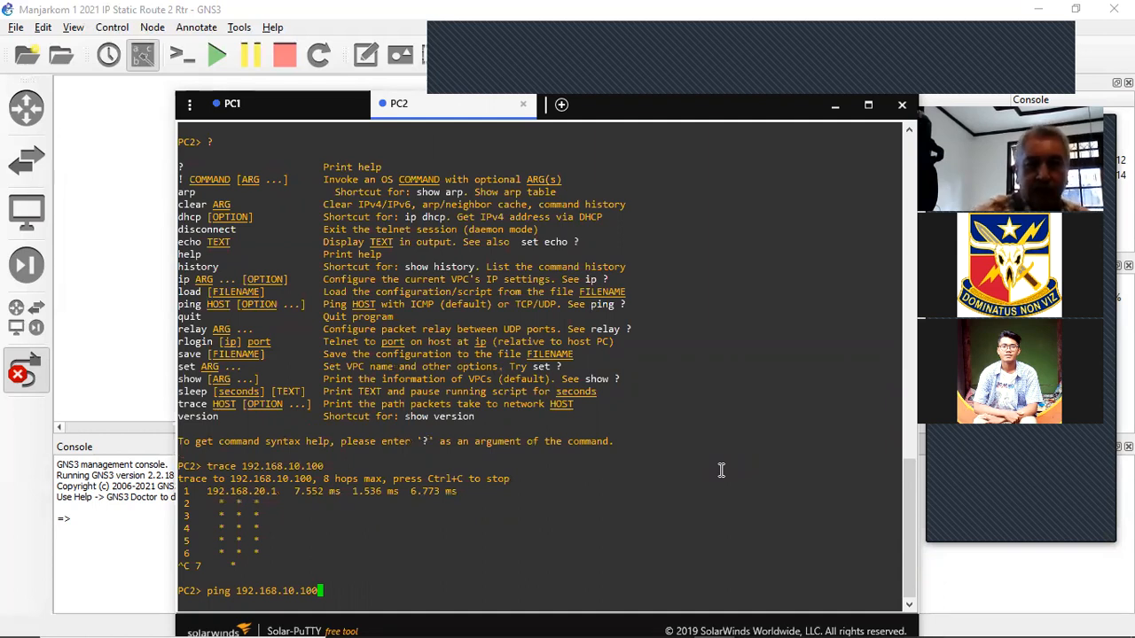
key("Return")
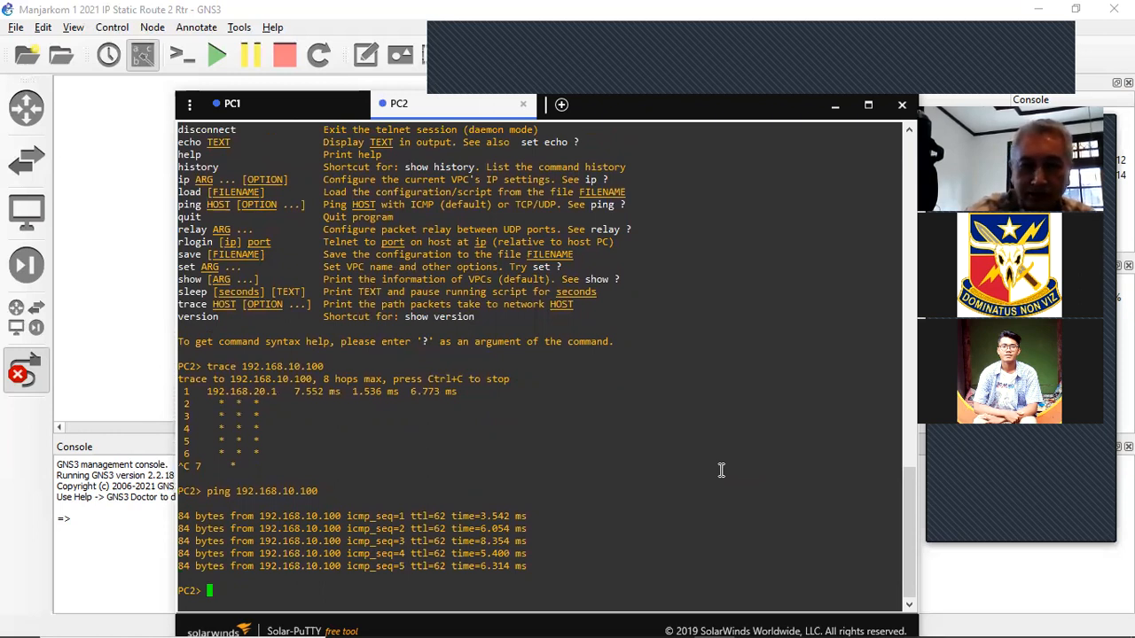
- Trace 192.168.10.100 from PC2 via 192.168.20.1 and 10.10.10.1, then minimize Solar-PuTTY
key("Up")
key("Up")
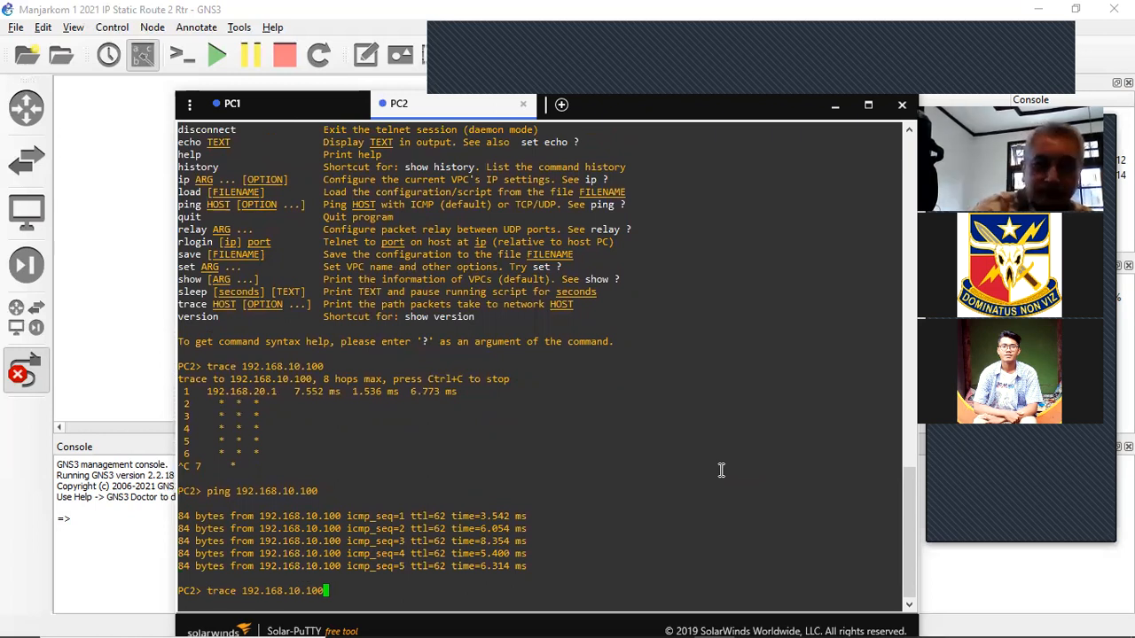
key("Return")
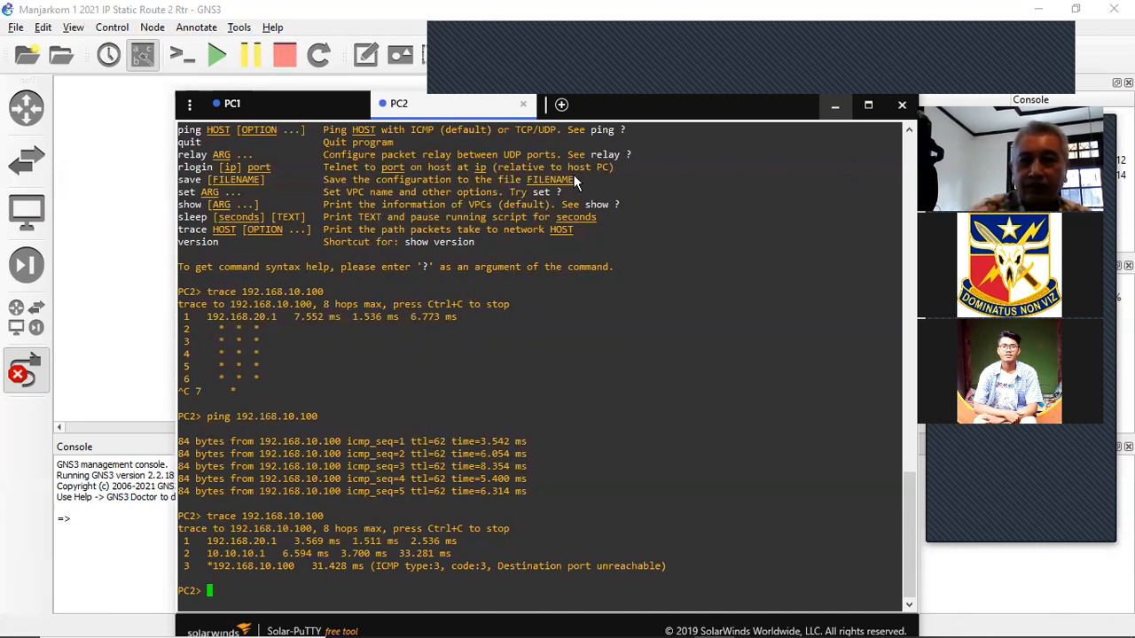
left_click(837, 107)
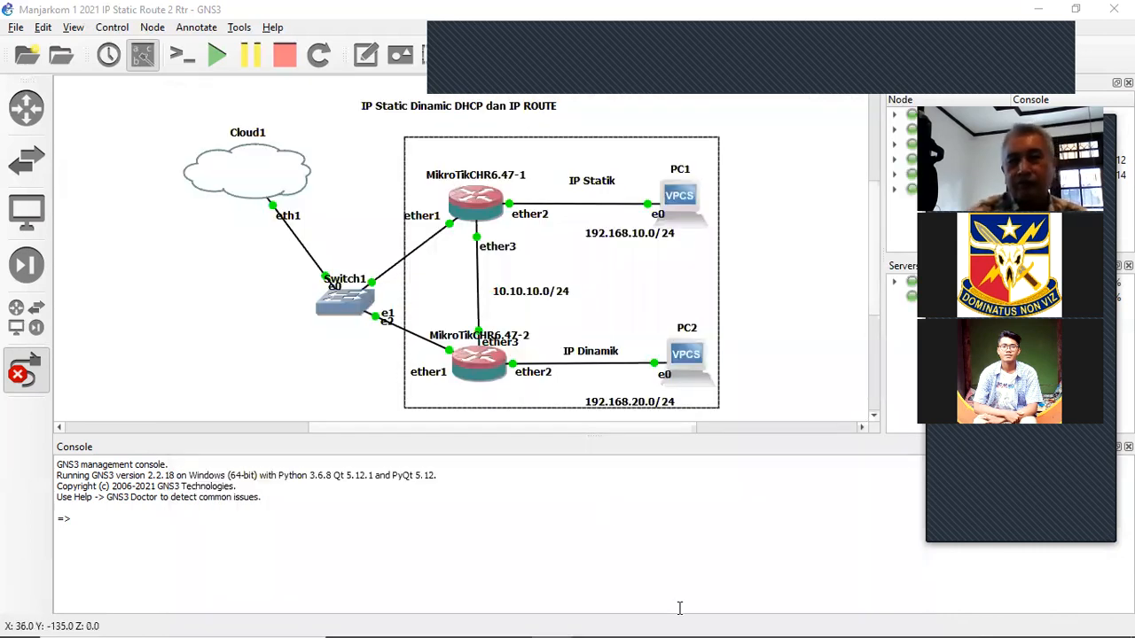